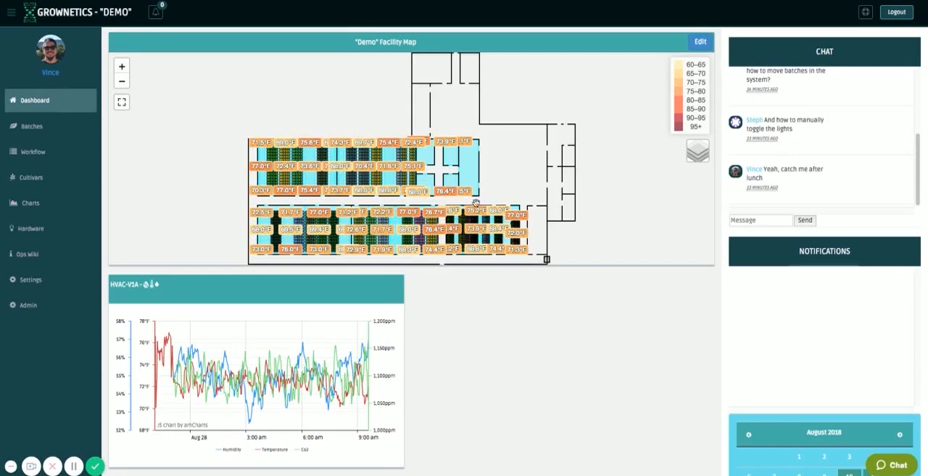
Examine the facility map's rooms, from the whole floor plan to the benches and plants in the lower-row rooms.
{"action": "left_click", "coordinate": [122, 67]}
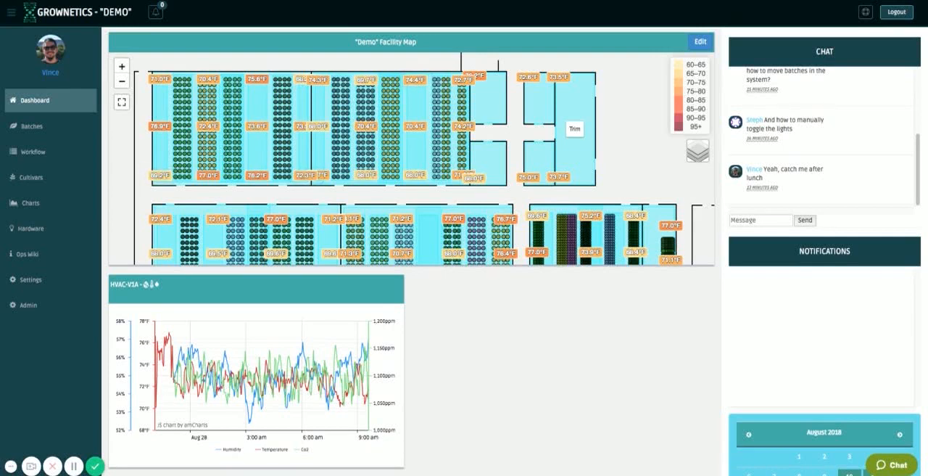
{"action": "left_click_drag", "start_coordinate": [605, 127], "coordinate": [606, 121]}
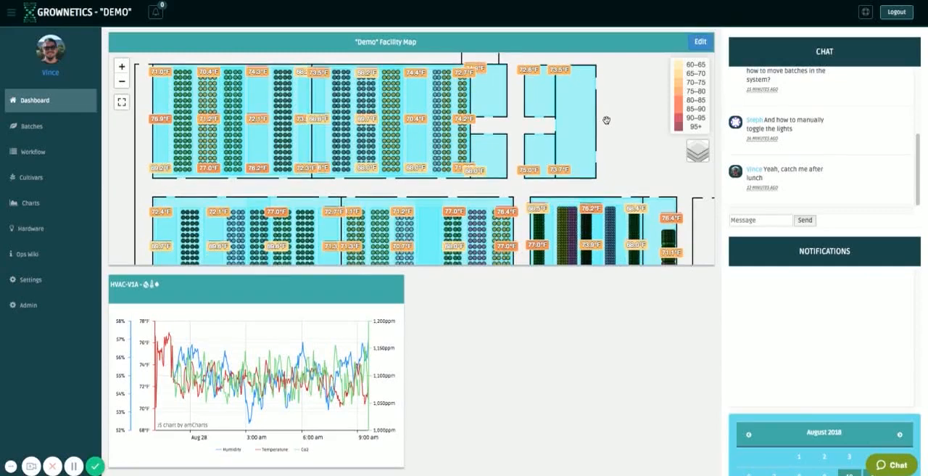
{"action": "left_click", "coordinate": [122, 82]}
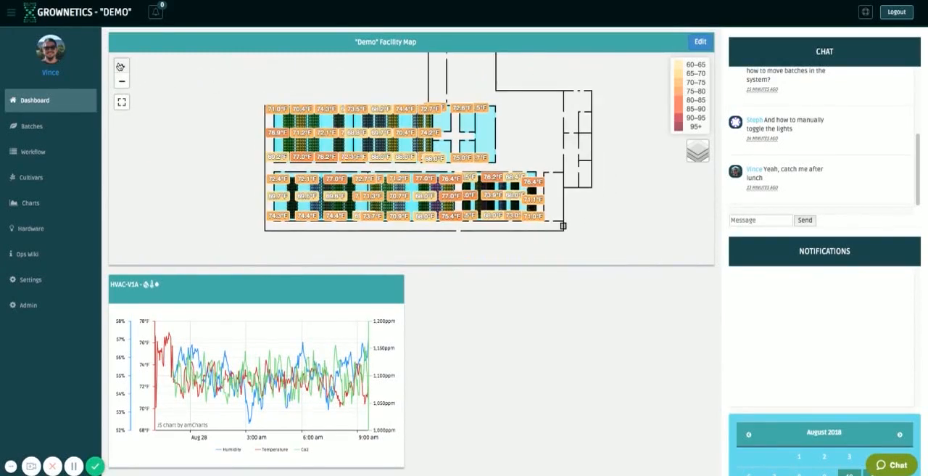
{"action": "left_click", "coordinate": [121, 66]}
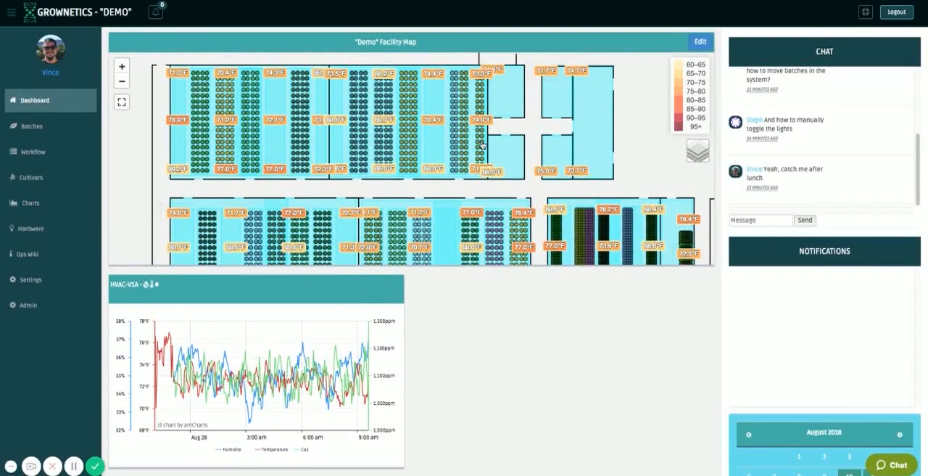
{"action": "left_click_drag", "start_coordinate": [582, 181], "coordinate": [514, 118]}
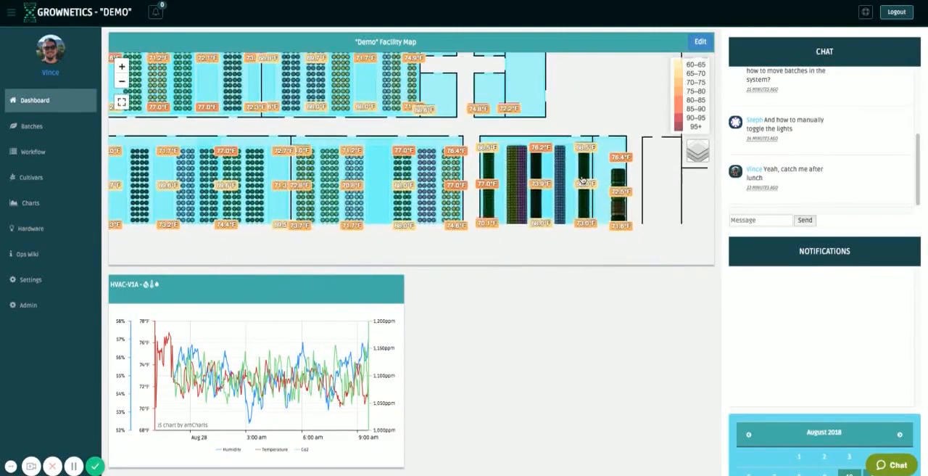
{"action": "left_click_drag", "start_coordinate": [624, 143], "coordinate": [609, 133]}
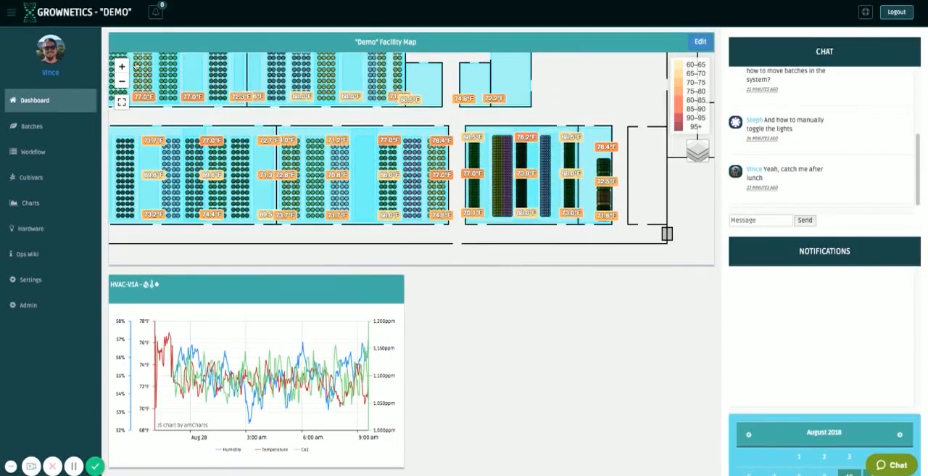
{"action": "left_click", "coordinate": [121, 66]}
{"action": "left_click_drag", "start_coordinate": [494, 158], "coordinate": [463, 128]}
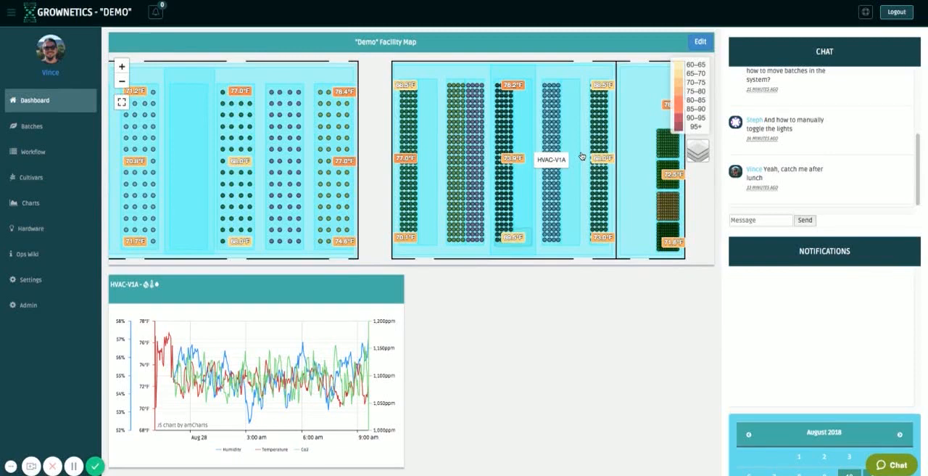
{"action": "left_click_drag", "start_coordinate": [578, 149], "coordinate": [515, 138]}
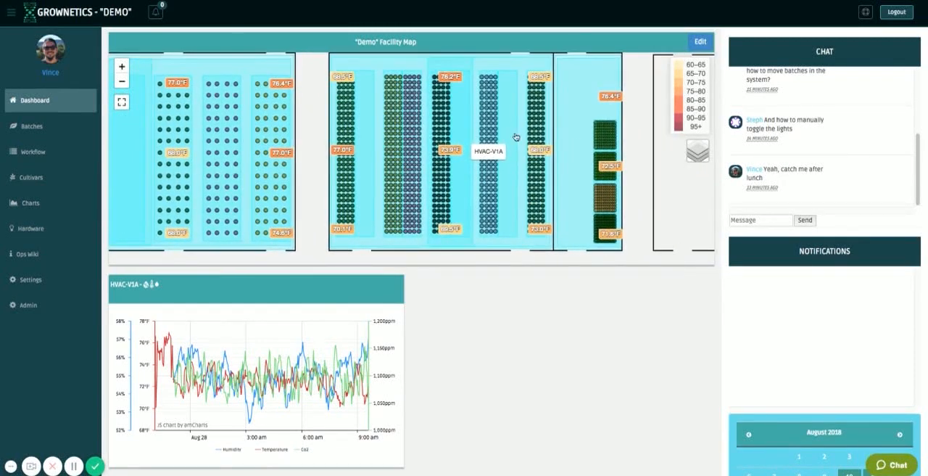
Hide the HVAC and Rooms layers on the facility map.
{"action": "mouse_move", "coordinate": [707, 152]}
{"action": "scroll", "coordinate": [702, 161], "scroll_direction": "down", "scroll_amount": 2}
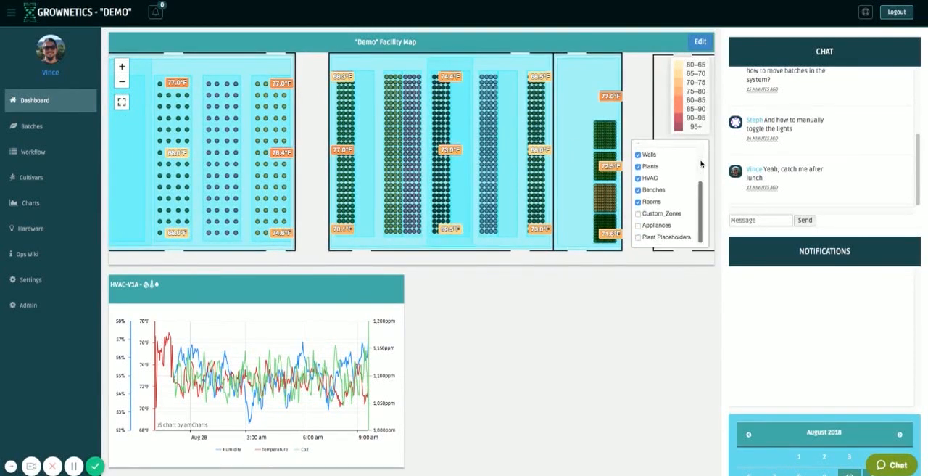
{"action": "scroll", "coordinate": [701, 162], "scroll_direction": "up", "scroll_amount": 2}
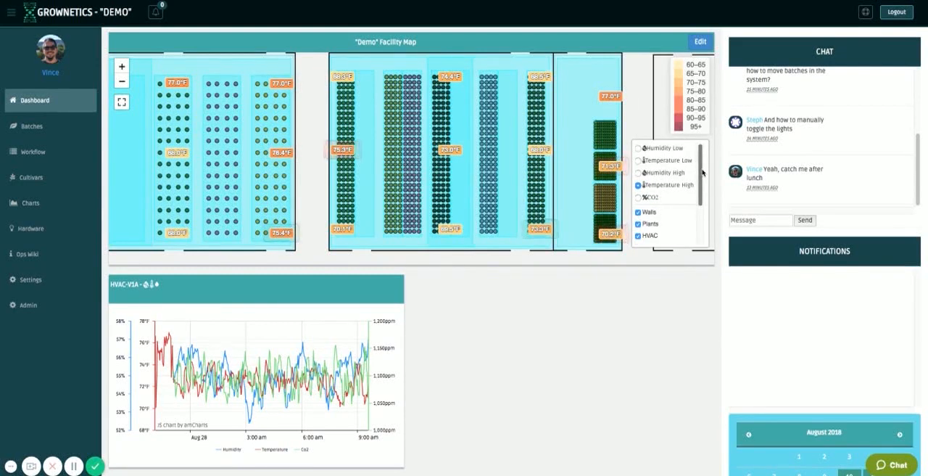
{"action": "scroll", "coordinate": [701, 171], "scroll_direction": "down", "scroll_amount": 2}
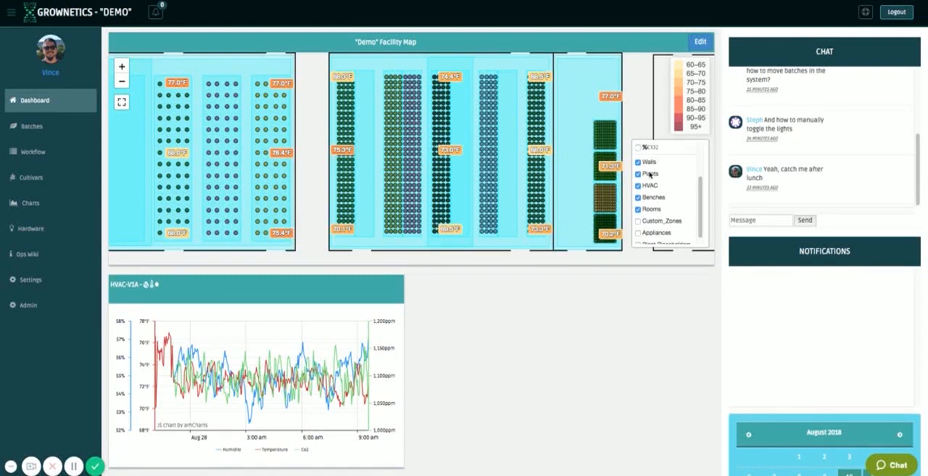
{"action": "scroll", "coordinate": [699, 210], "scroll_direction": "up", "scroll_amount": 2}
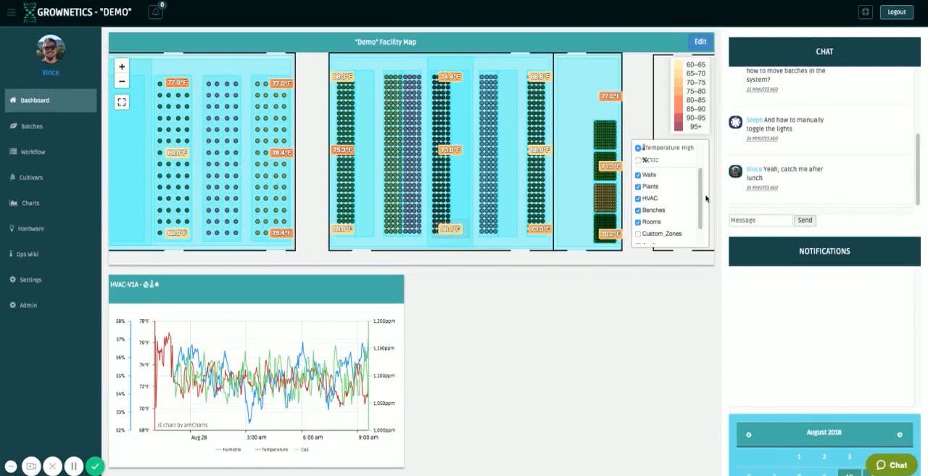
{"action": "left_click", "coordinate": [638, 200]}
{"action": "left_click", "coordinate": [638, 223]}
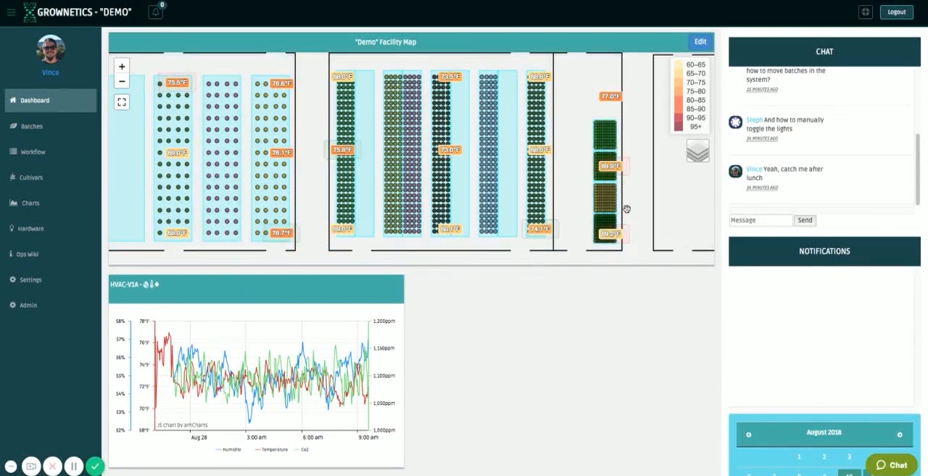
Show the Plant Placeholders layer on the facility map.
{"action": "left_click_drag", "start_coordinate": [411, 64], "coordinate": [466, 85]}
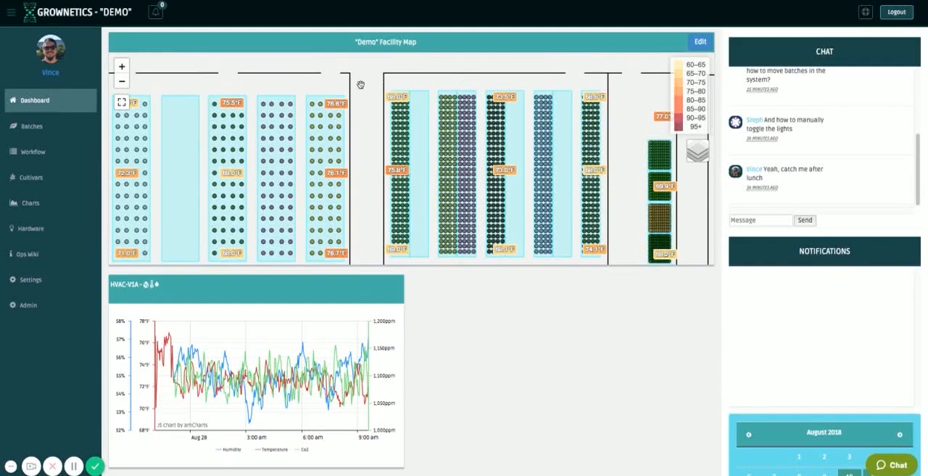
{"action": "left_click_drag", "start_coordinate": [360, 85], "coordinate": [406, 75]}
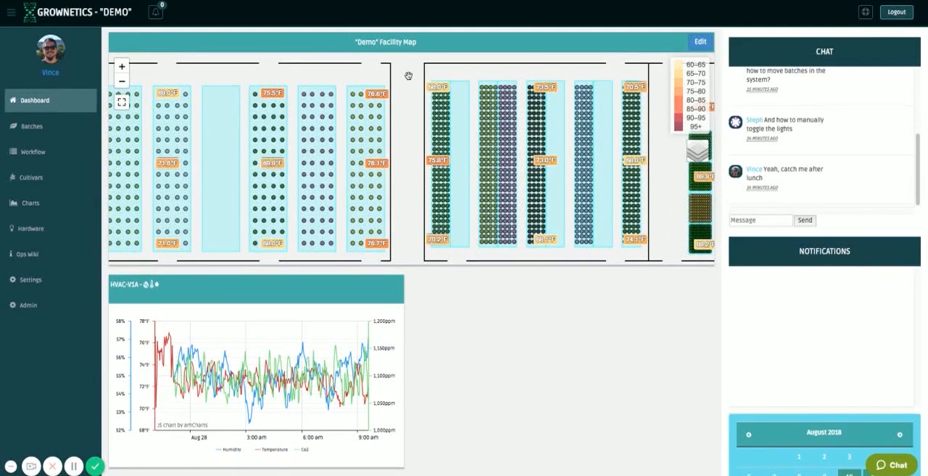
{"action": "left_click_drag", "start_coordinate": [448, 71], "coordinate": [437, 69]}
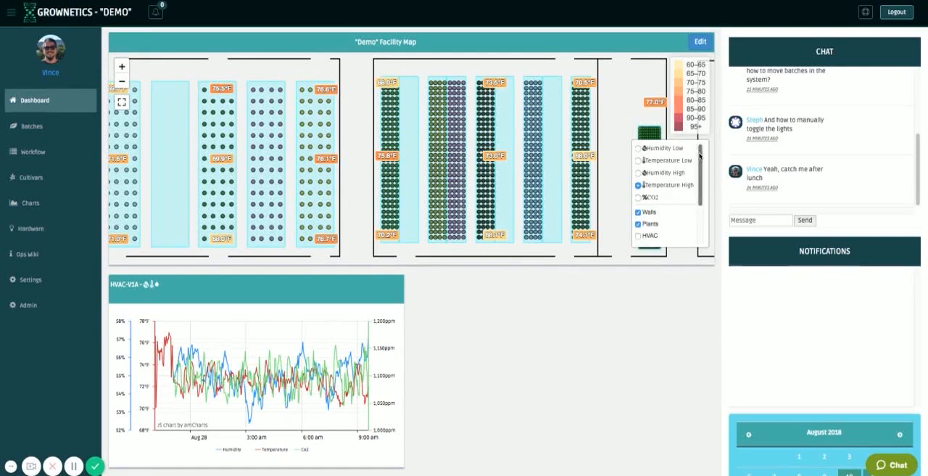
{"action": "scroll", "coordinate": [700, 159], "scroll_direction": "down", "scroll_amount": 1}
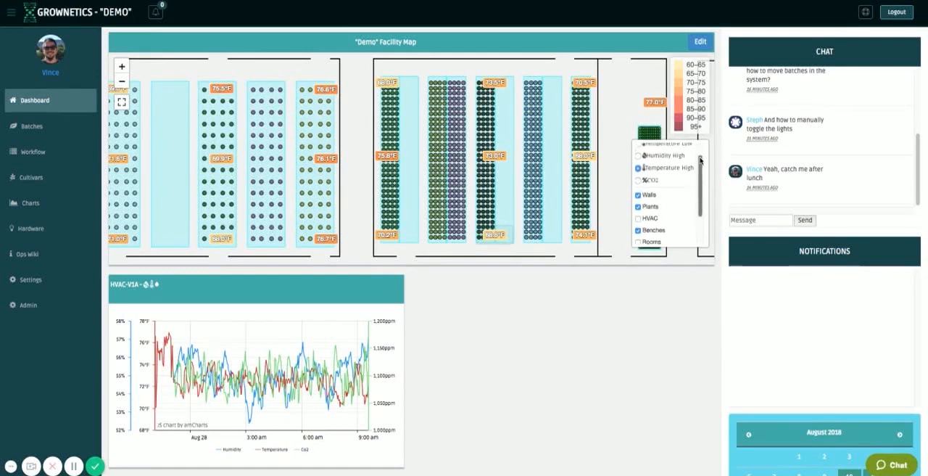
{"action": "scroll", "coordinate": [682, 189], "scroll_direction": "down", "scroll_amount": 2}
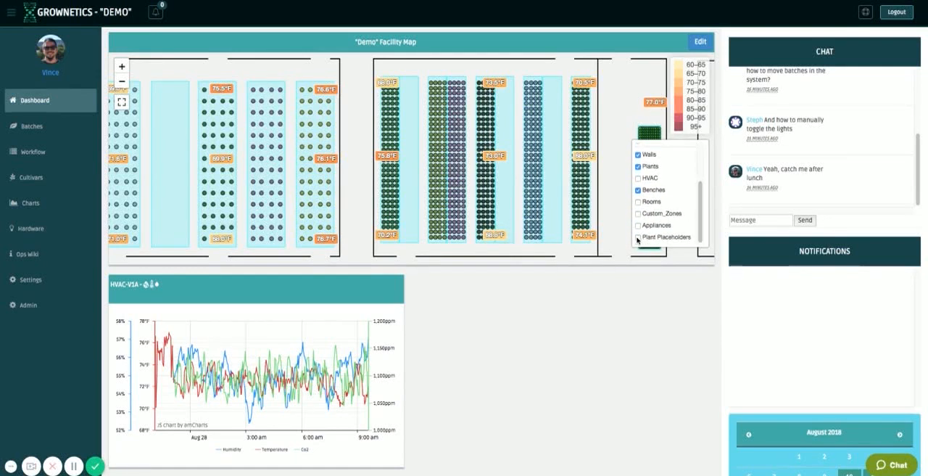
{"action": "left_click", "coordinate": [637, 240]}
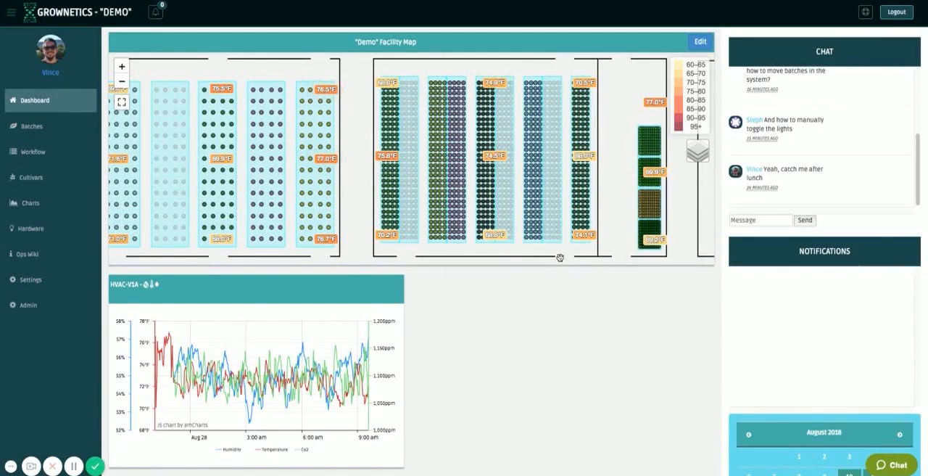
Examine the occupied and empty plant spots on the benches across the facility's rooms.
{"action": "scroll", "coordinate": [559, 258], "scroll_direction": "up", "scroll_amount": 1}
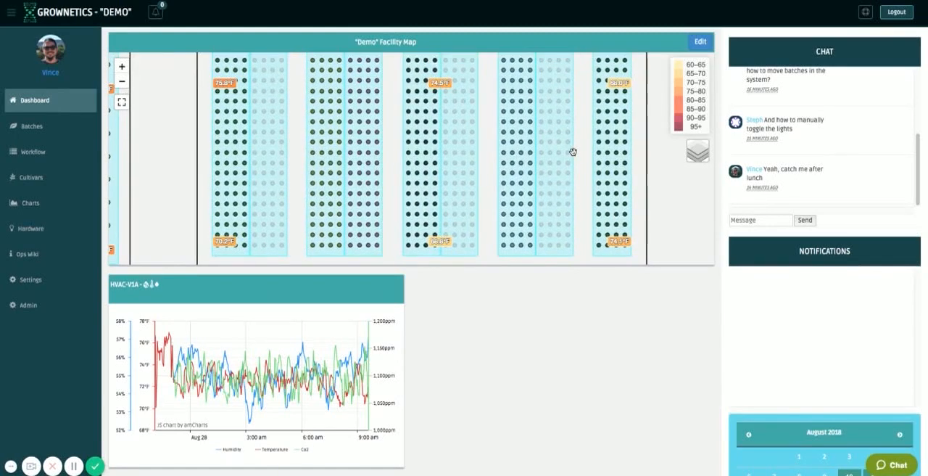
{"action": "left_click", "coordinate": [122, 83]}
{"action": "scroll", "coordinate": [327, 125], "scroll_direction": "up", "scroll_amount": 2}
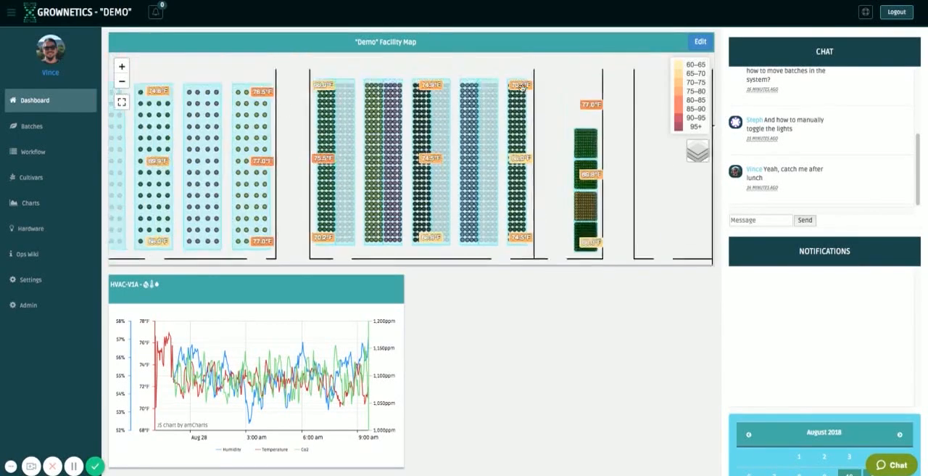
{"action": "left_click_drag", "start_coordinate": [328, 127], "coordinate": [434, 123]}
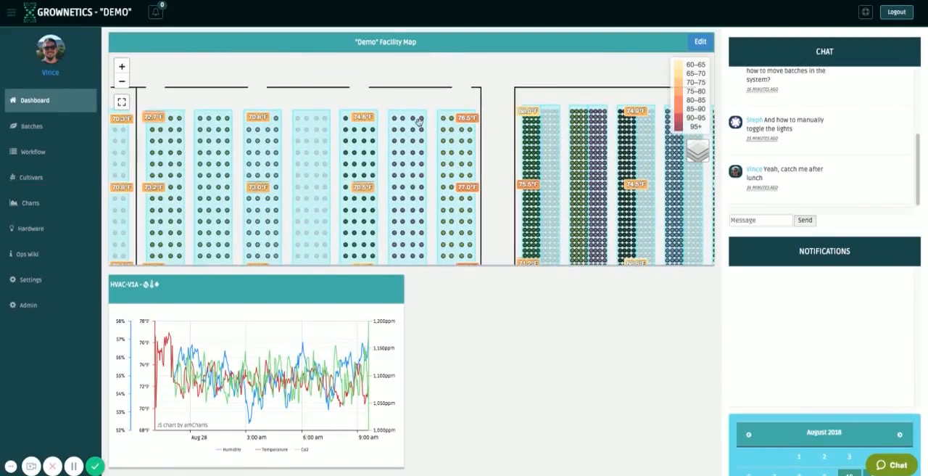
{"action": "left_click", "coordinate": [122, 82]}
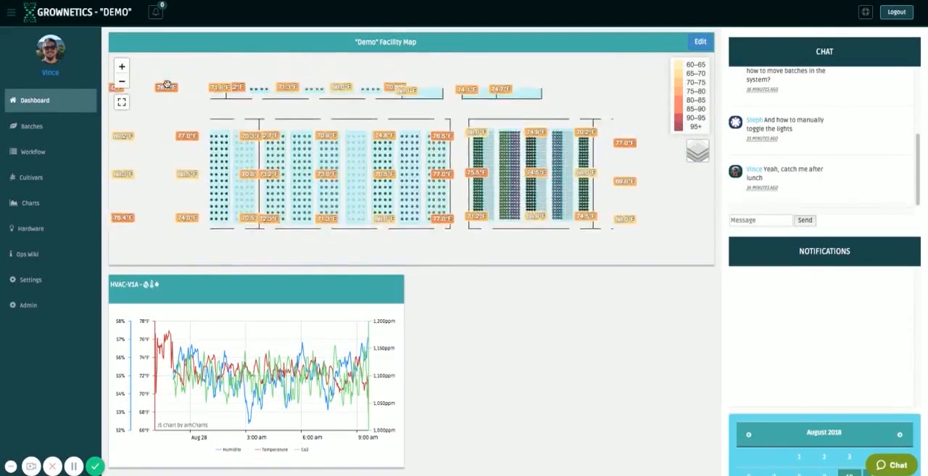
{"action": "left_click_drag", "start_coordinate": [423, 89], "coordinate": [573, 149]}
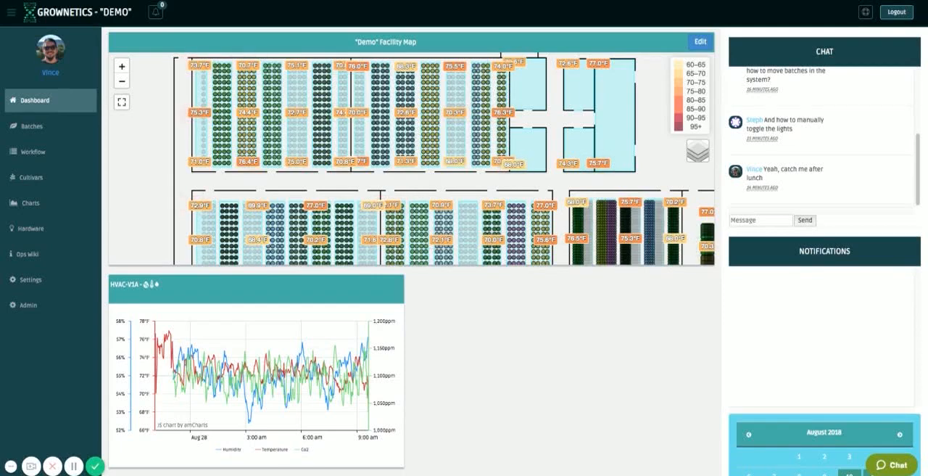
{"action": "left_click_drag", "start_coordinate": [616, 104], "coordinate": [578, 104]}
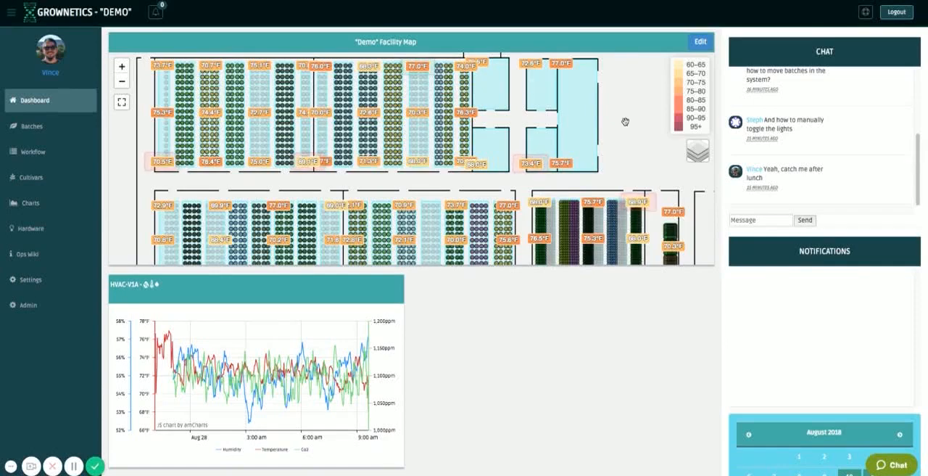
{"action": "left_click_drag", "start_coordinate": [680, 162], "coordinate": [600, 122]}
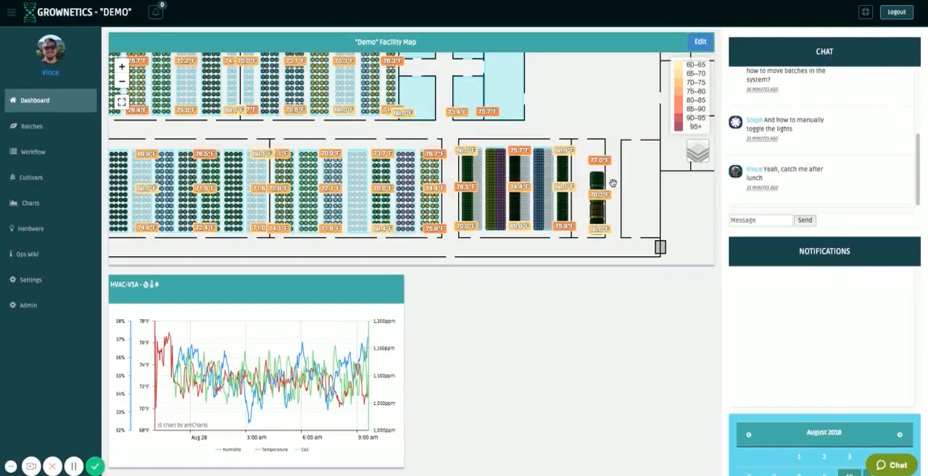
Show the details of a plant on clone bench C-A and open its batch, Girl Scout Cookies - Batch #1.
{"action": "scroll", "coordinate": [612, 183], "scroll_direction": "up", "scroll_amount": 5}
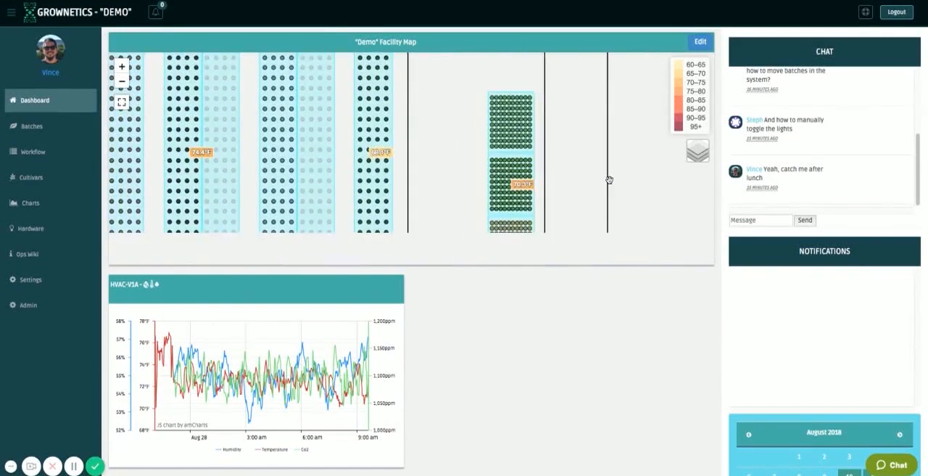
{"action": "mouse_move", "coordinate": [589, 162]}
{"action": "left_mouse_down"}
{"action": "mouse_move", "coordinate": [542, 131]}
{"action": "mouse_move", "coordinate": [597, 157]}
{"action": "left_mouse_up"}
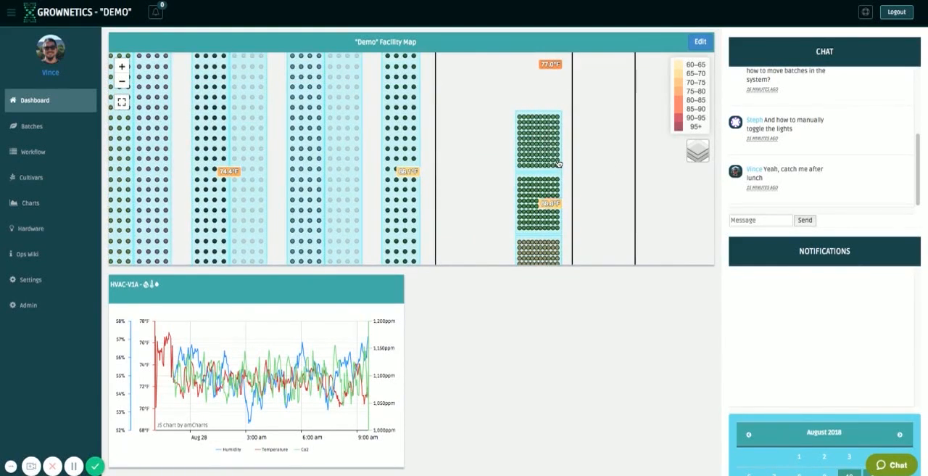
{"action": "left_click", "coordinate": [558, 163]}
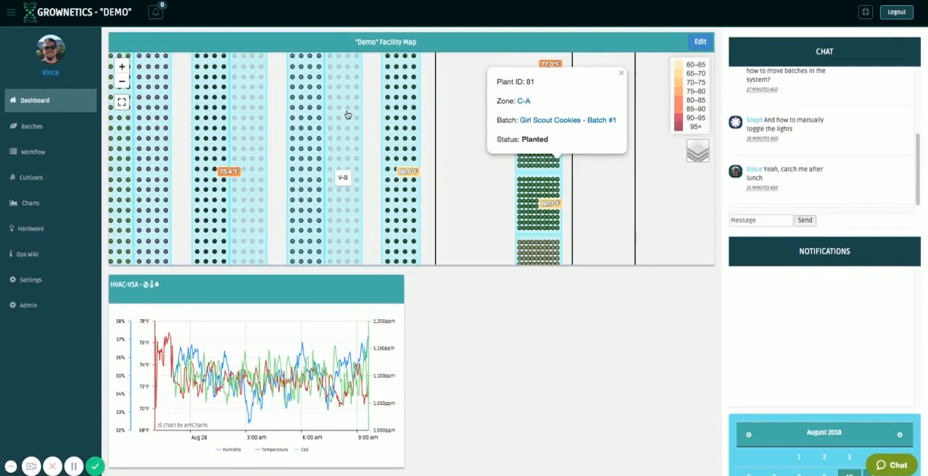
{"action": "left_click", "coordinate": [571, 121]}
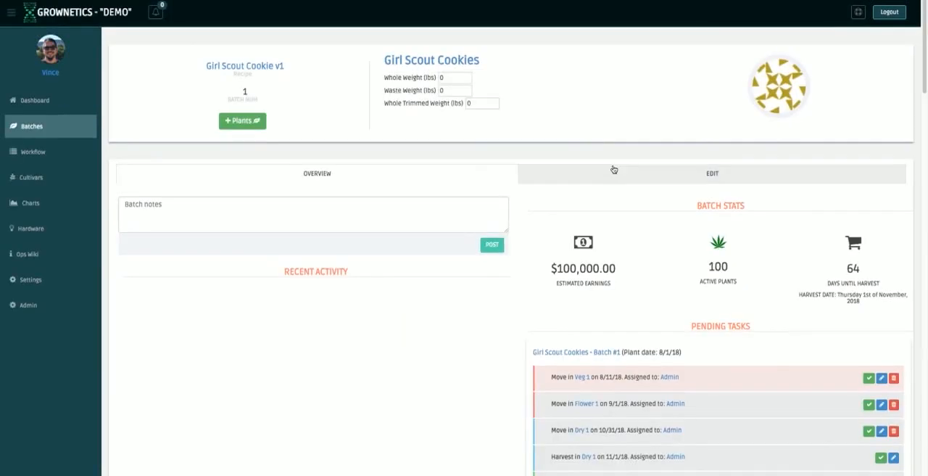
Reassign the batch's pending task to move into Veg 1 from Admin to the logged-in user.
{"action": "scroll", "coordinate": [588, 305], "scroll_direction": "down", "scroll_amount": 1}
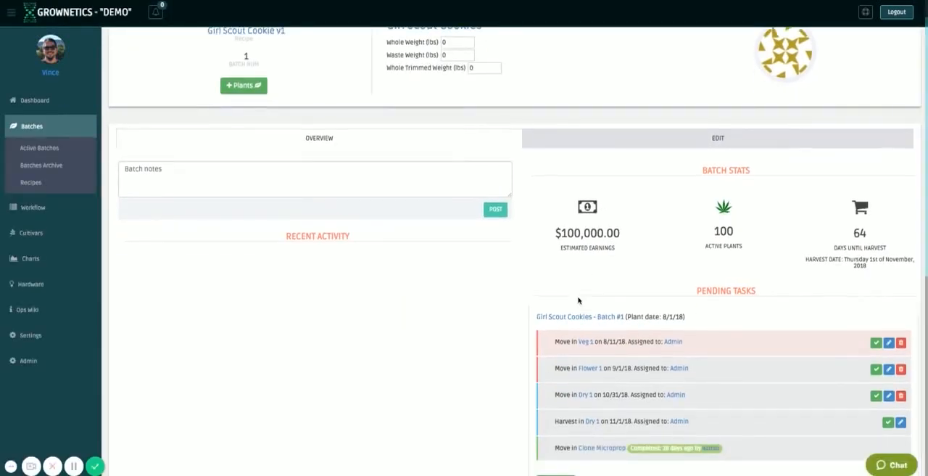
{"action": "scroll", "coordinate": [618, 362], "scroll_direction": "down", "scroll_amount": 2}
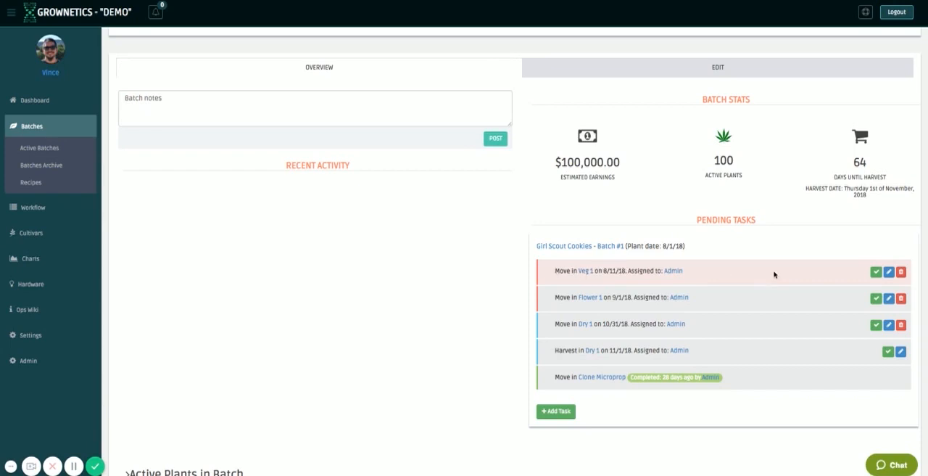
{"action": "left_click", "coordinate": [888, 271]}
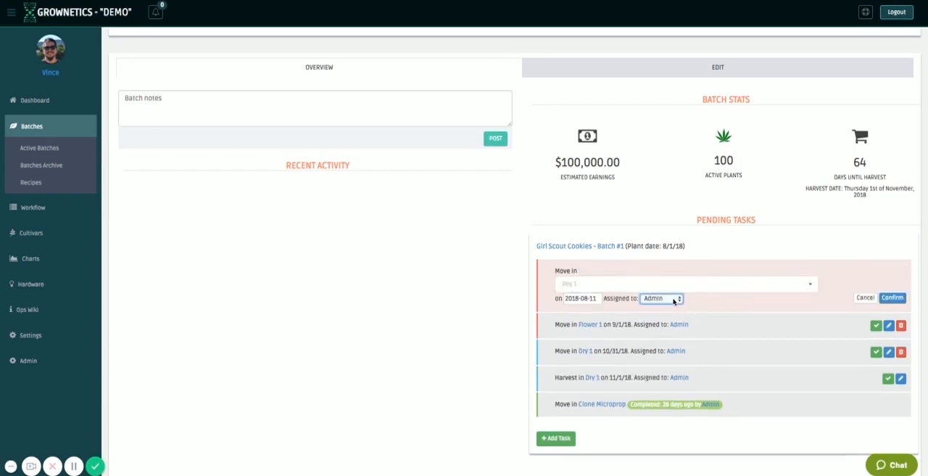
{"action": "left_click", "coordinate": [892, 297]}
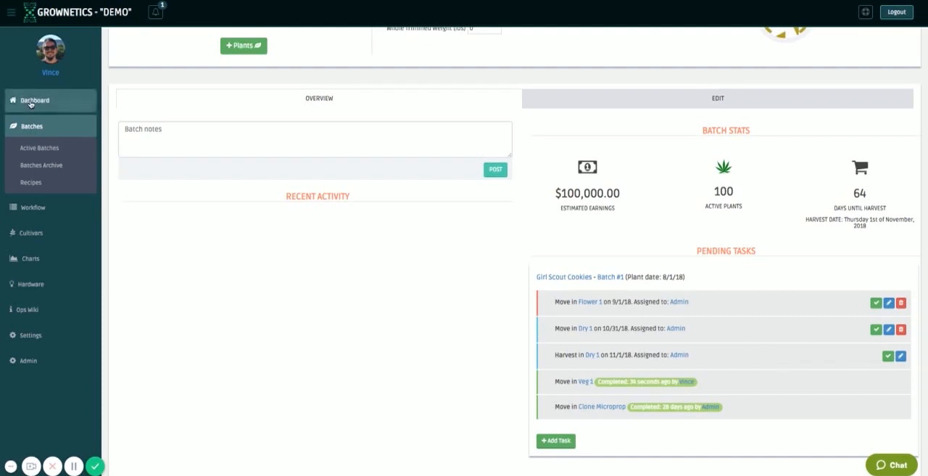
{"action": "scroll", "coordinate": [365, 395], "scroll_direction": "up", "scroll_amount": 2}
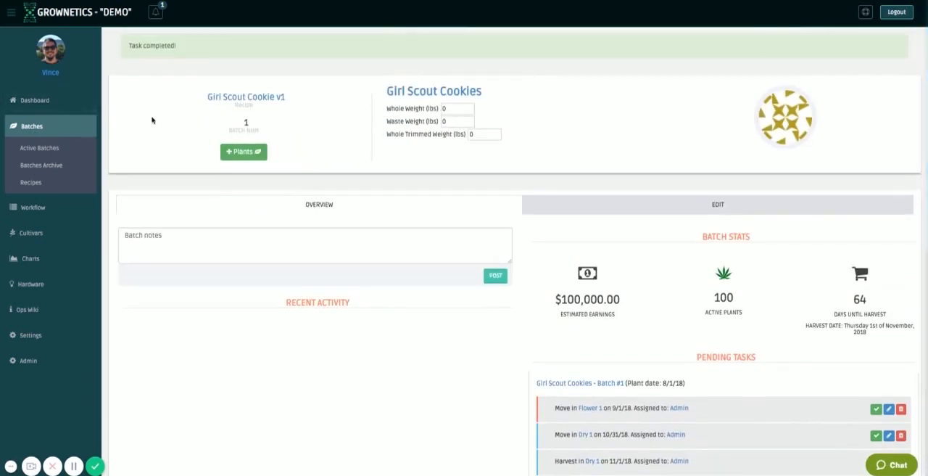
Return to the dashboard's facility map and check the details of a Girl Scout Cookies plant in zone V-B.
{"action": "left_click", "coordinate": [40, 100]}
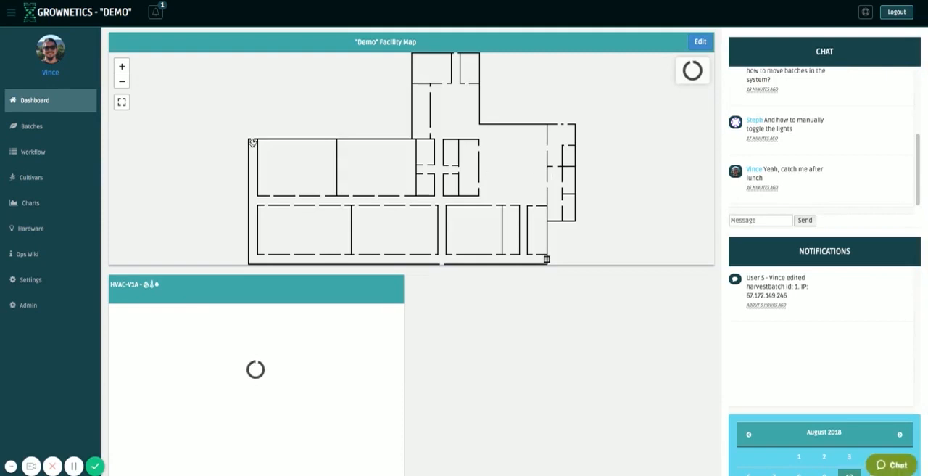
{"action": "left_click", "coordinate": [121, 67]}
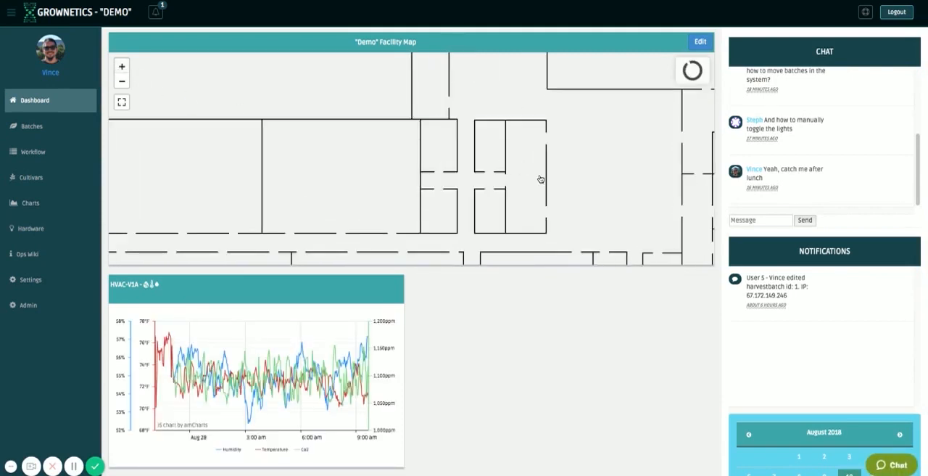
{"action": "left_click_drag", "start_coordinate": [582, 158], "coordinate": [569, 144]}
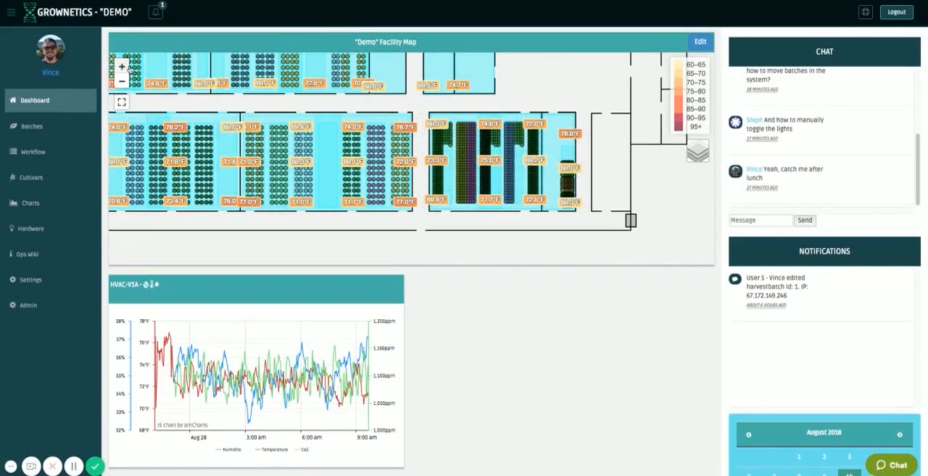
{"action": "left_click", "coordinate": [121, 64]}
{"action": "left_click_drag", "start_coordinate": [693, 174], "coordinate": [560, 168]}
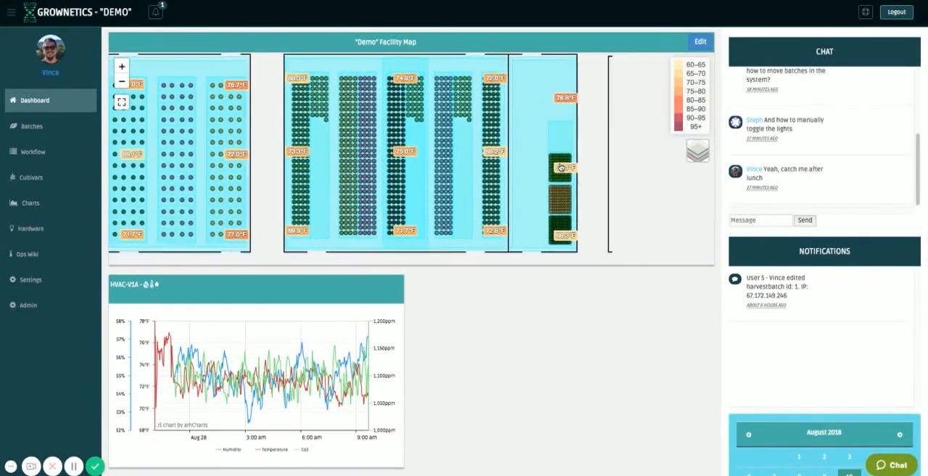
{"action": "left_click", "coordinate": [469, 118]}
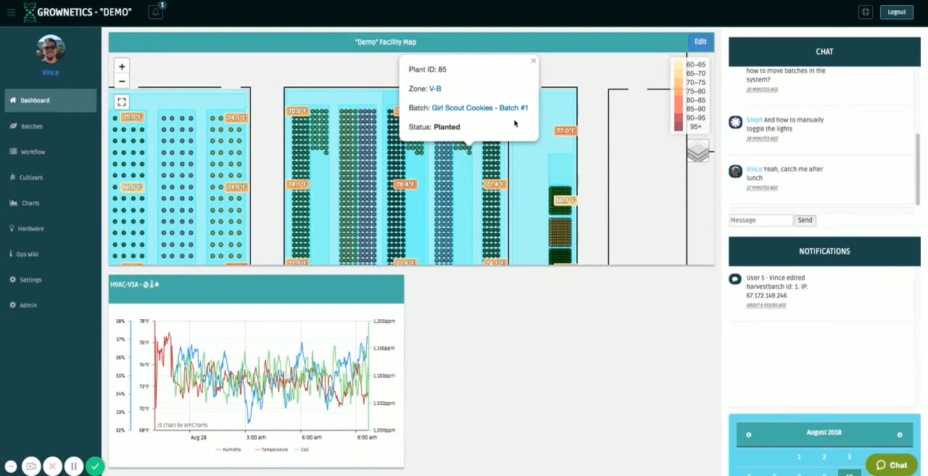
{"action": "left_click", "coordinate": [533, 62]}
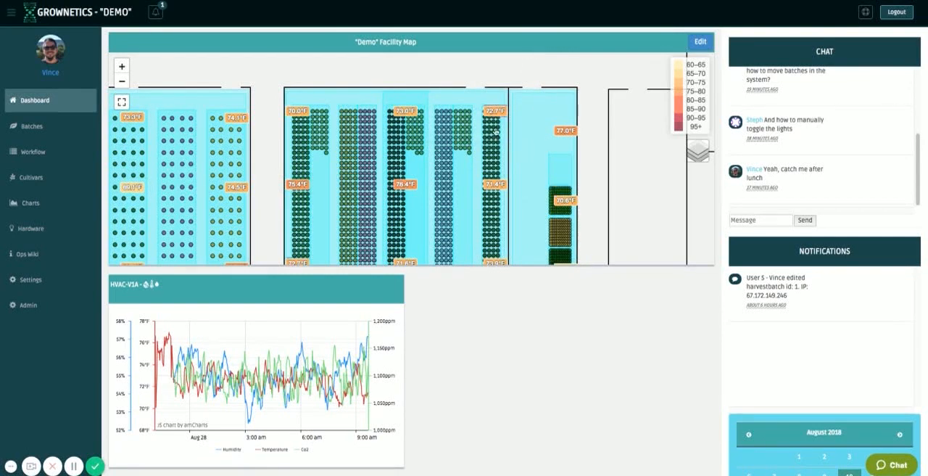
Check the details of a second plant in zone V-B and look over the surrounding grow rooms and clone benches.
{"action": "left_click", "coordinate": [470, 129]}
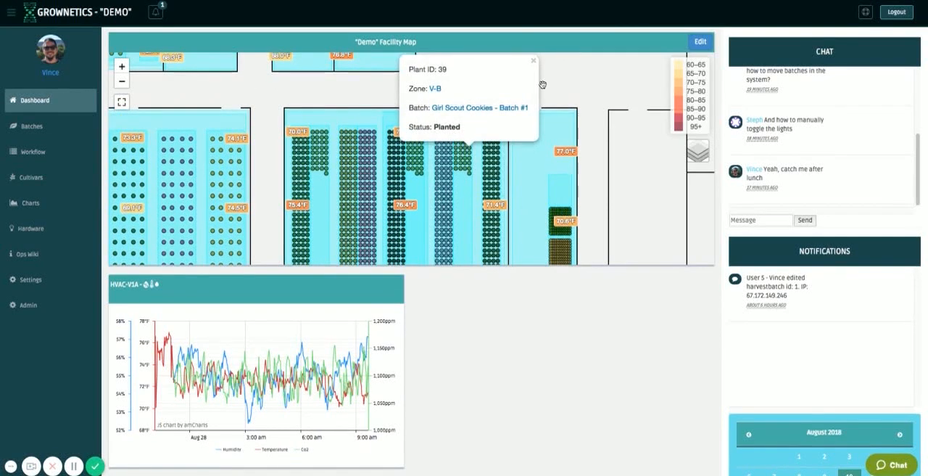
{"action": "left_click", "coordinate": [534, 62]}
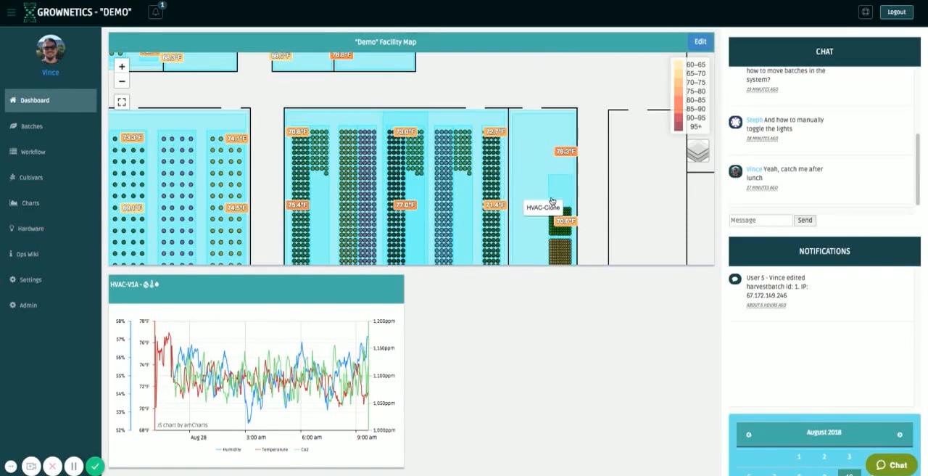
{"action": "left_click_drag", "start_coordinate": [209, 105], "coordinate": [315, 124]}
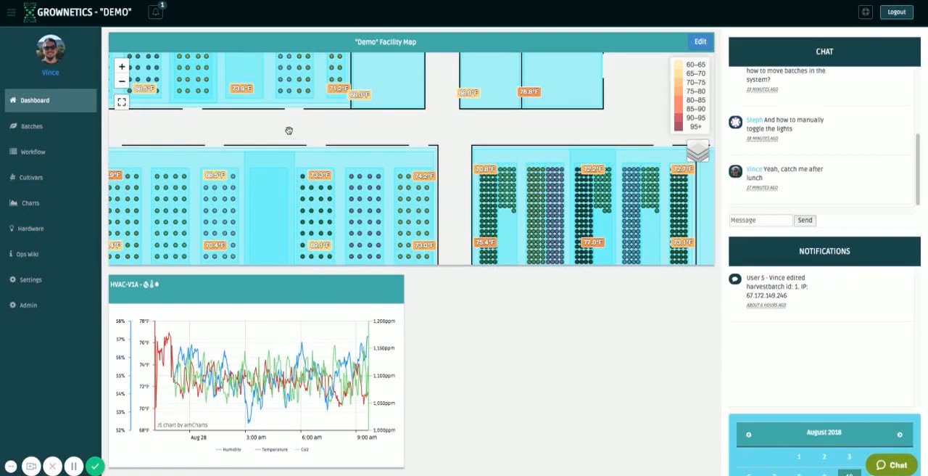
{"action": "left_click_drag", "start_coordinate": [508, 143], "coordinate": [365, 116]}
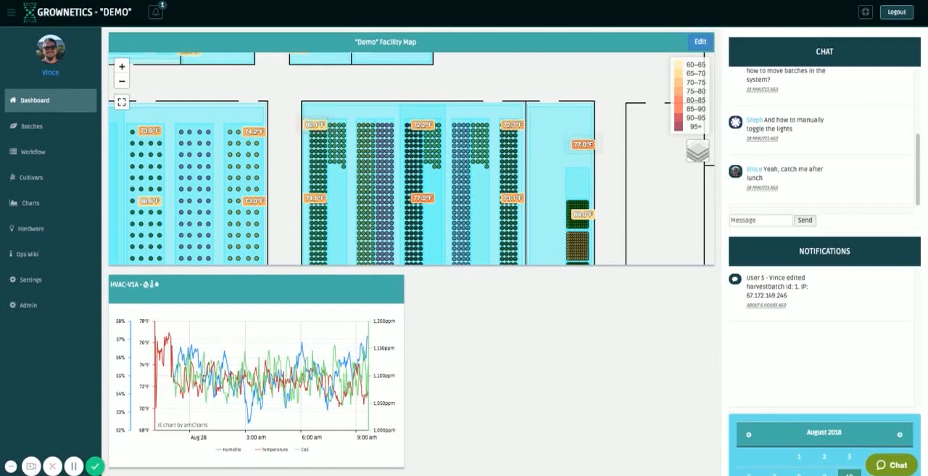
{"action": "scroll", "coordinate": [617, 200], "scroll_direction": "down", "scroll_amount": 2}
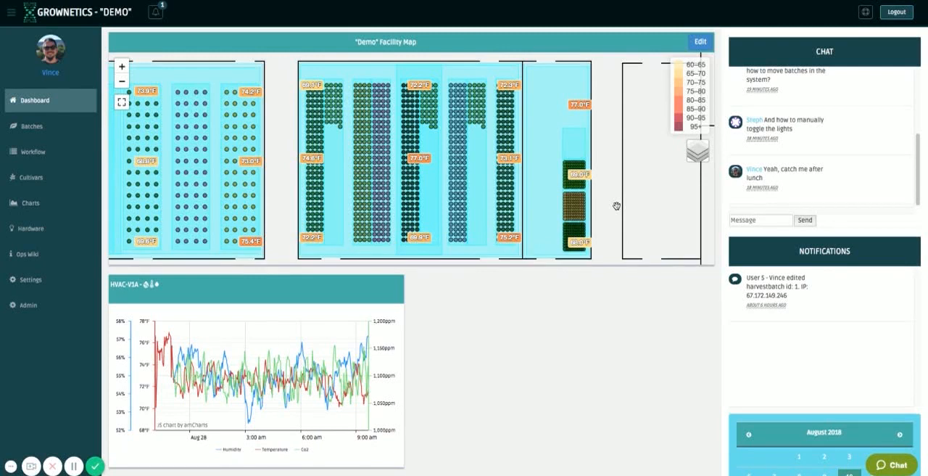
Open the list of active harvest batches and look through its first and second pages.
{"action": "left_click", "coordinate": [31, 127]}
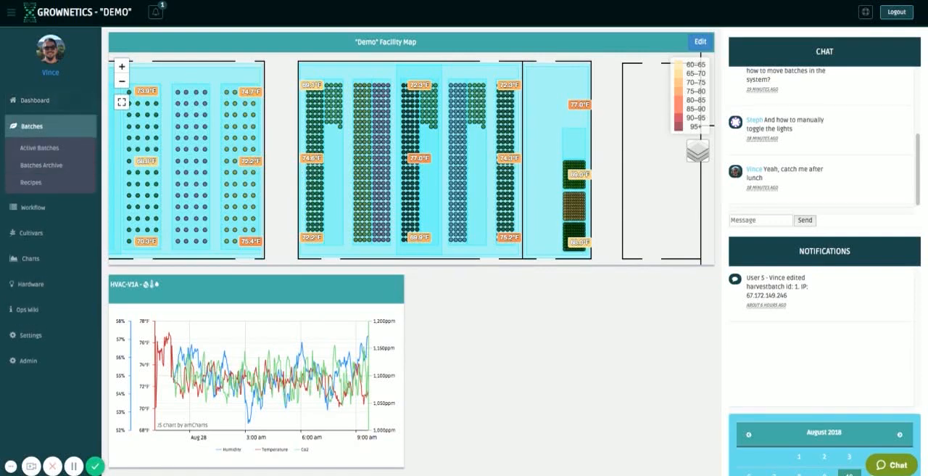
{"action": "left_click", "coordinate": [39, 147]}
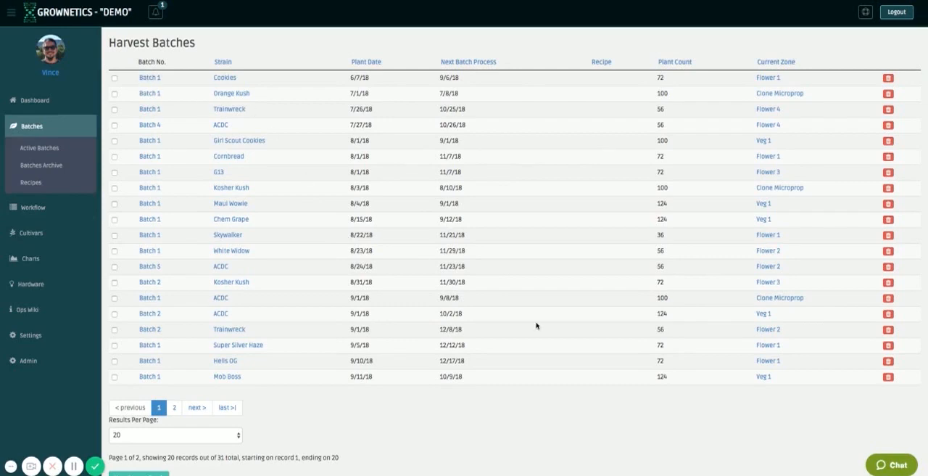
{"action": "scroll", "coordinate": [536, 326], "scroll_direction": "down", "scroll_amount": 5}
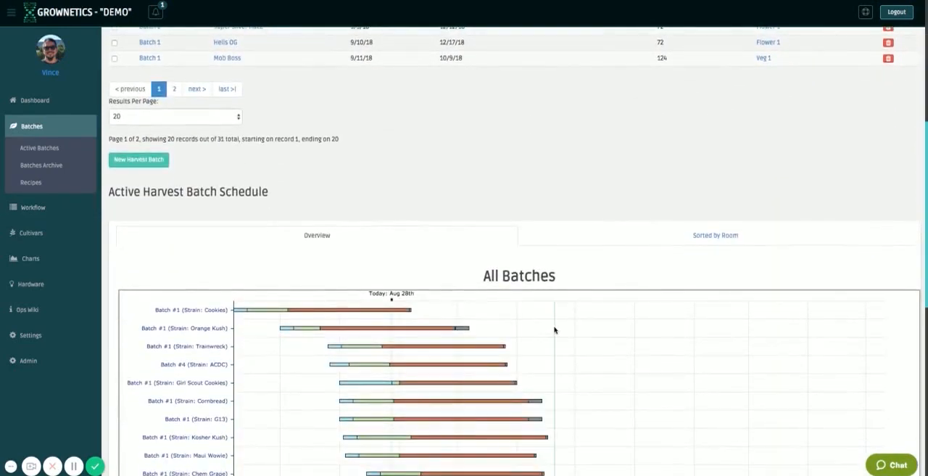
{"action": "scroll", "coordinate": [544, 327], "scroll_direction": "up", "scroll_amount": 4}
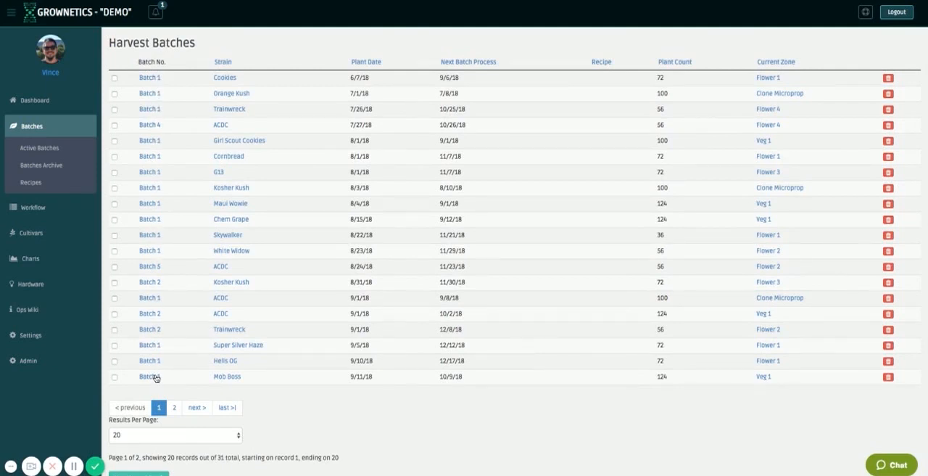
{"action": "left_click", "coordinate": [176, 407]}
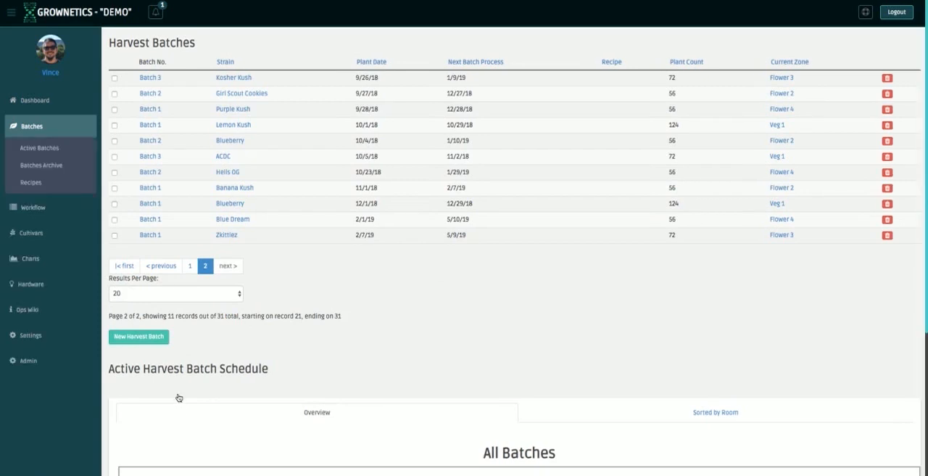
Examine the growth stages and dates of each batch in the Active Harvest Batch Schedule, including Orange Kush, ACDC and Girl Scout Cookies.
{"action": "scroll", "coordinate": [322, 345], "scroll_direction": "down", "scroll_amount": 3}
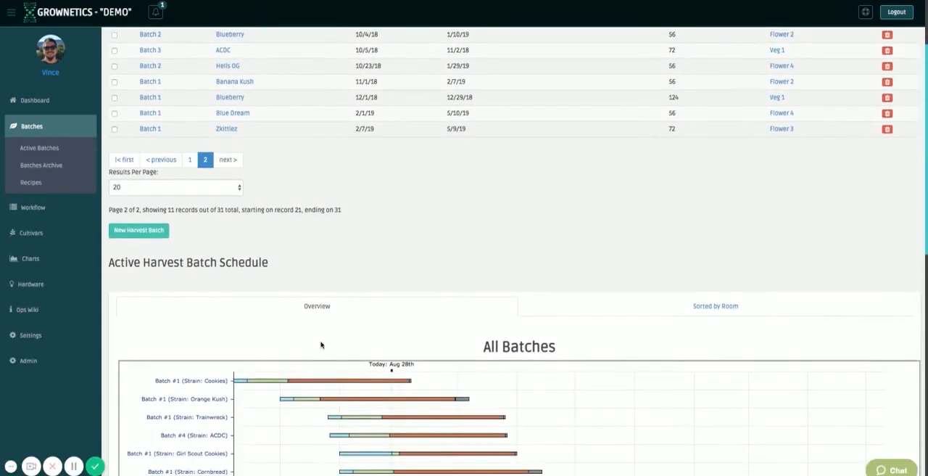
{"action": "scroll", "coordinate": [321, 345], "scroll_direction": "down", "scroll_amount": 1}
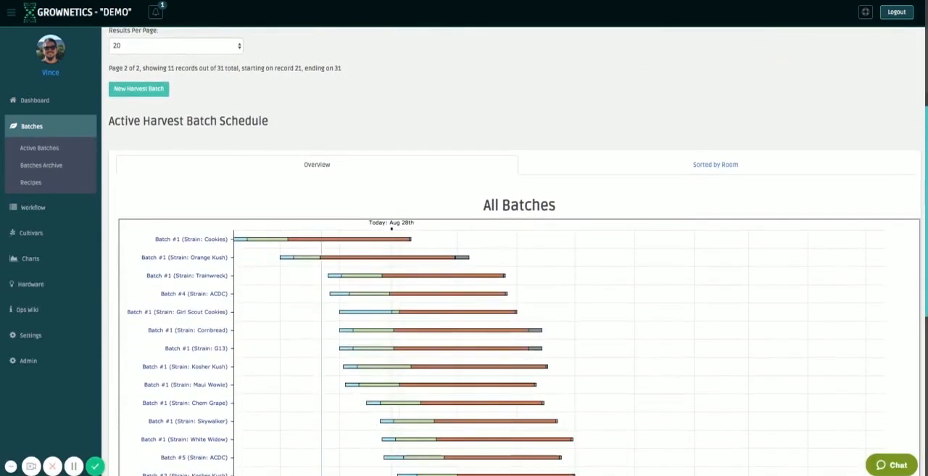
{"action": "mouse_move", "coordinate": [366, 257]}
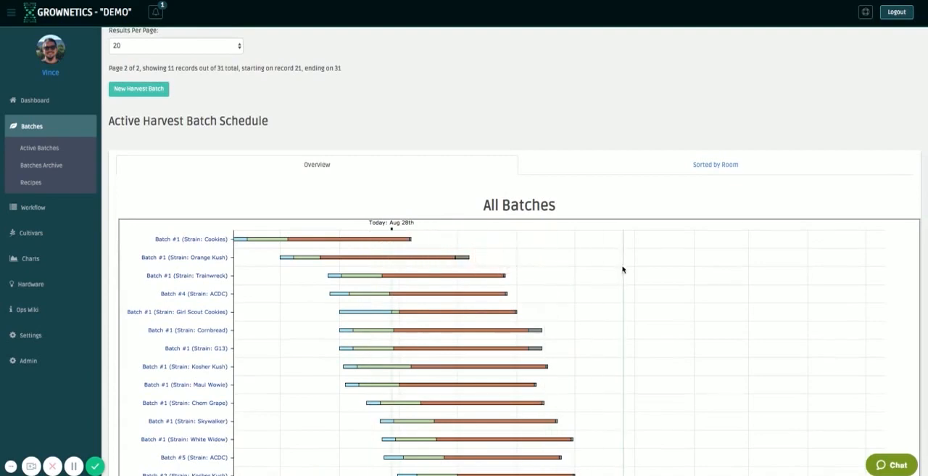
{"action": "scroll", "coordinate": [623, 284], "scroll_direction": "down", "scroll_amount": 2}
{"action": "scroll", "coordinate": [623, 284], "scroll_direction": "down", "scroll_amount": 4}
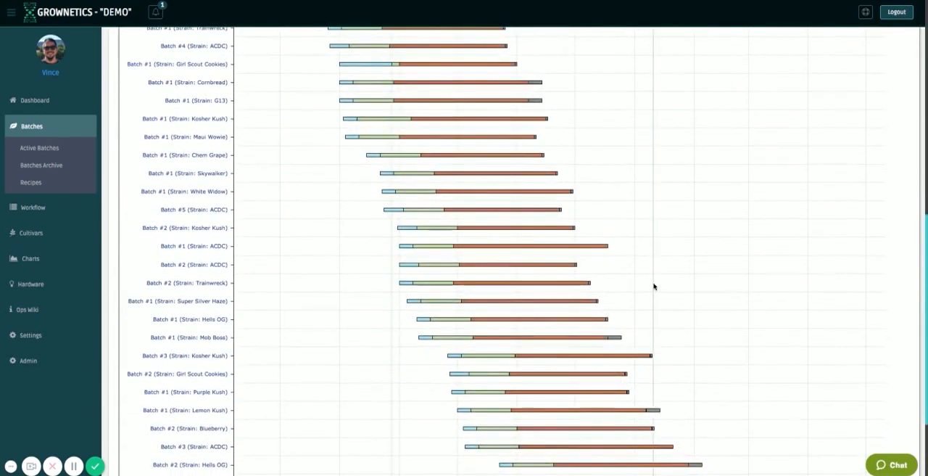
{"action": "scroll", "coordinate": [655, 285], "scroll_direction": "up", "scroll_amount": 3}
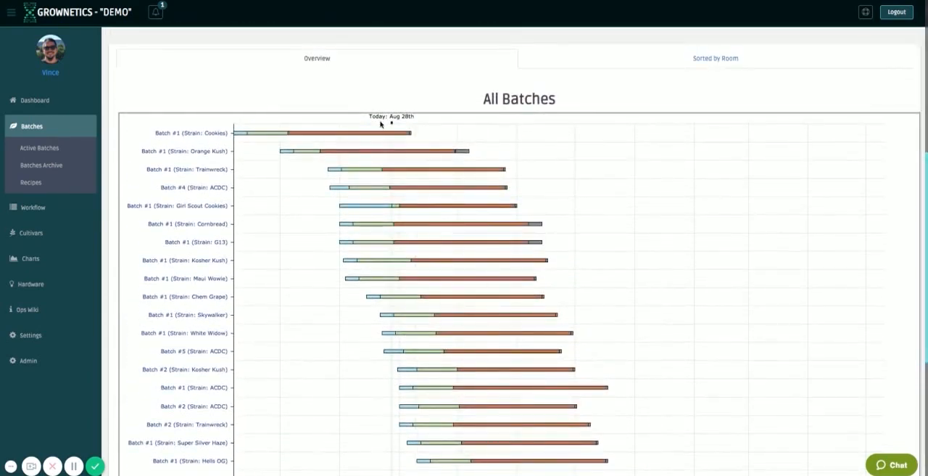
{"action": "mouse_move", "coordinate": [377, 135]}
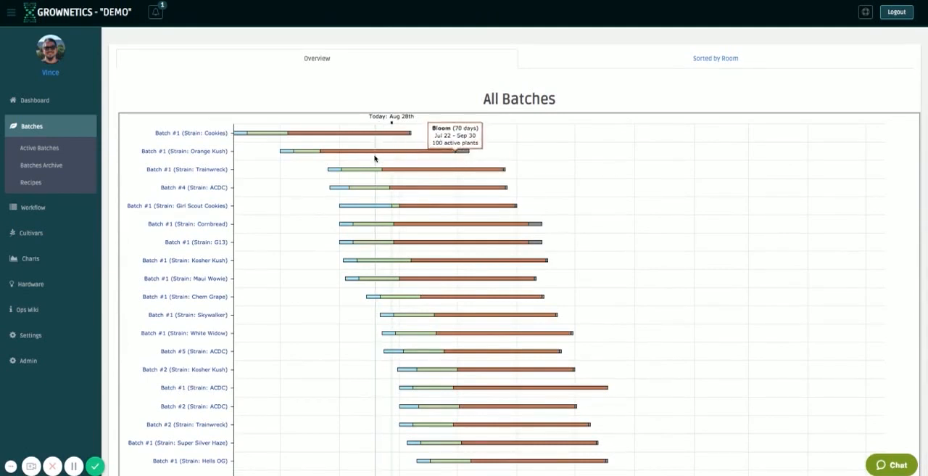
{"action": "mouse_move", "coordinate": [398, 171]}
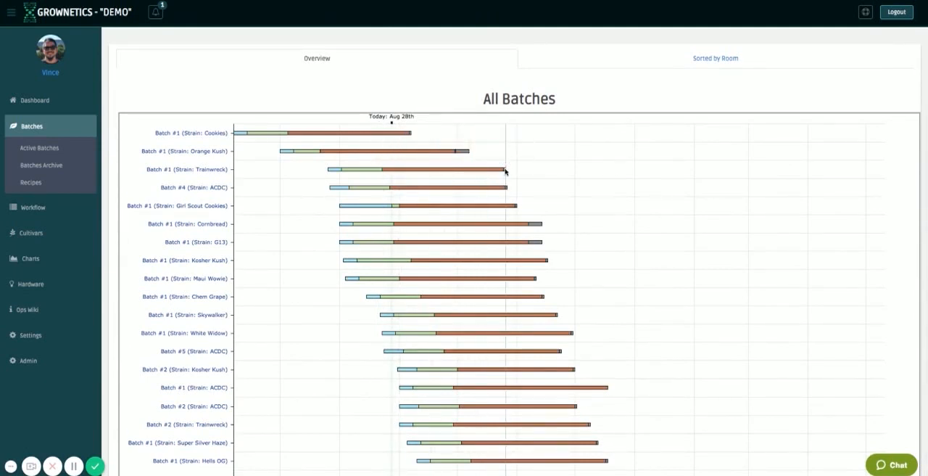
{"action": "mouse_move", "coordinate": [381, 188]}
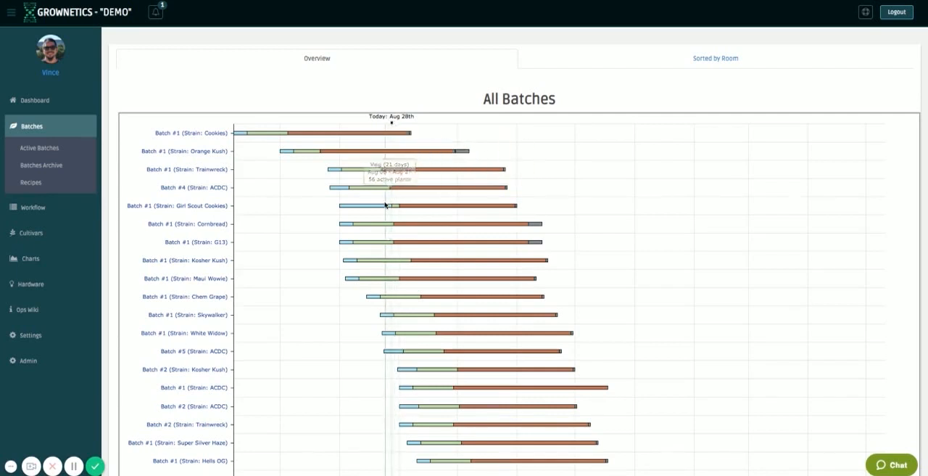
{"action": "mouse_move", "coordinate": [383, 207]}
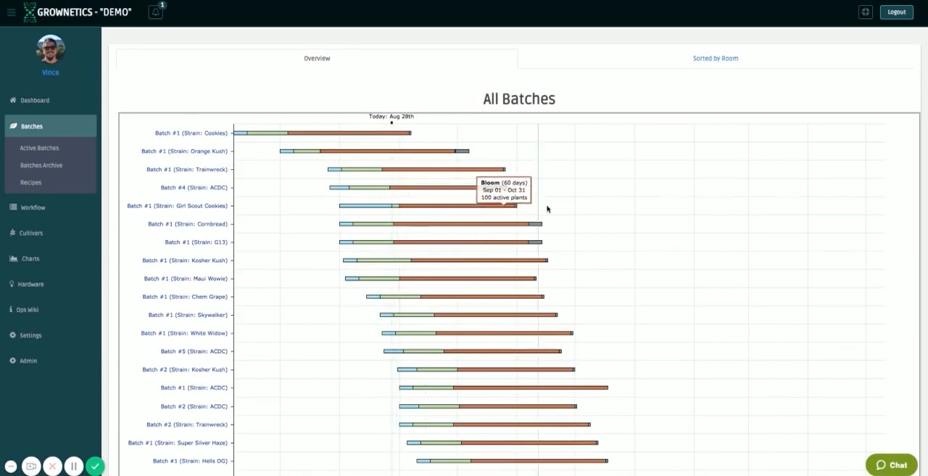
{"action": "scroll", "coordinate": [617, 271], "scroll_direction": "down", "scroll_amount": 1}
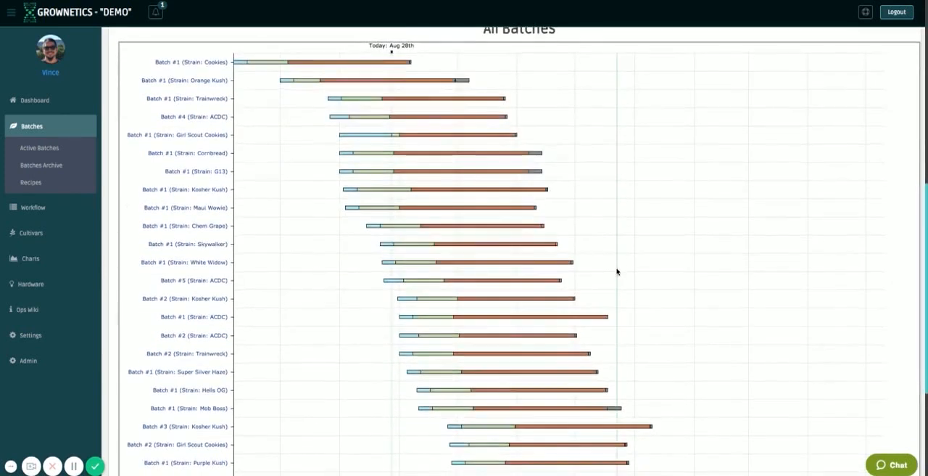
{"action": "scroll", "coordinate": [306, 186], "scroll_direction": "up", "scroll_amount": 1}
Open Girl Scout Cookies Batch #1 from the schedule and post the batch note "Vegged a lot in the clone zone, short time in veg1.".
{"action": "left_click", "coordinate": [185, 206]}
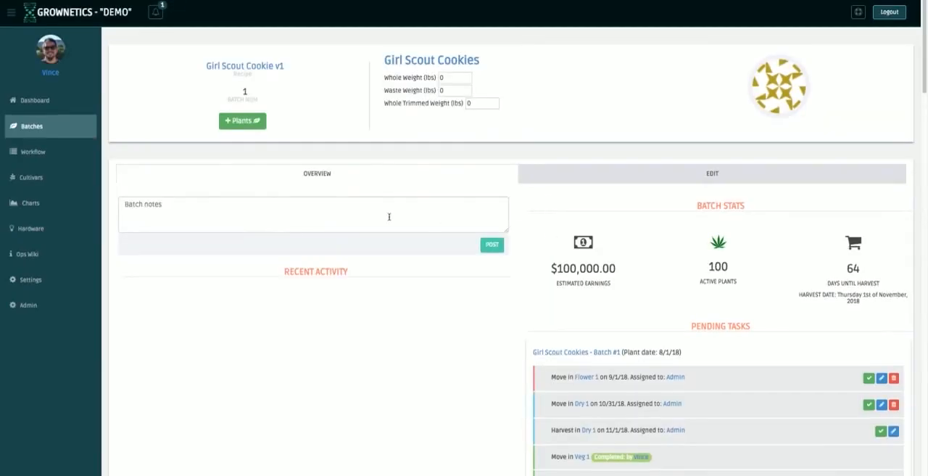
{"action": "left_click", "coordinate": [483, 210]}
{"action": "type", "text": "Veg"}
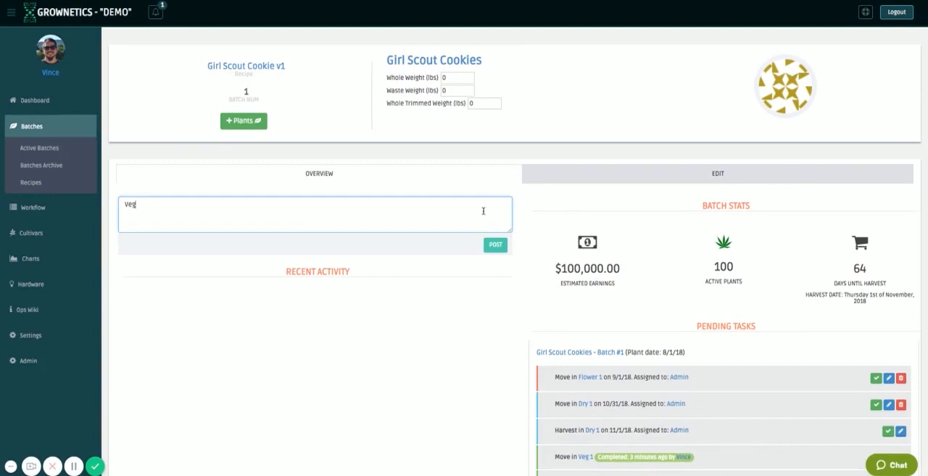
{"action": "type", "text": "ged a lot in the clone zone"}
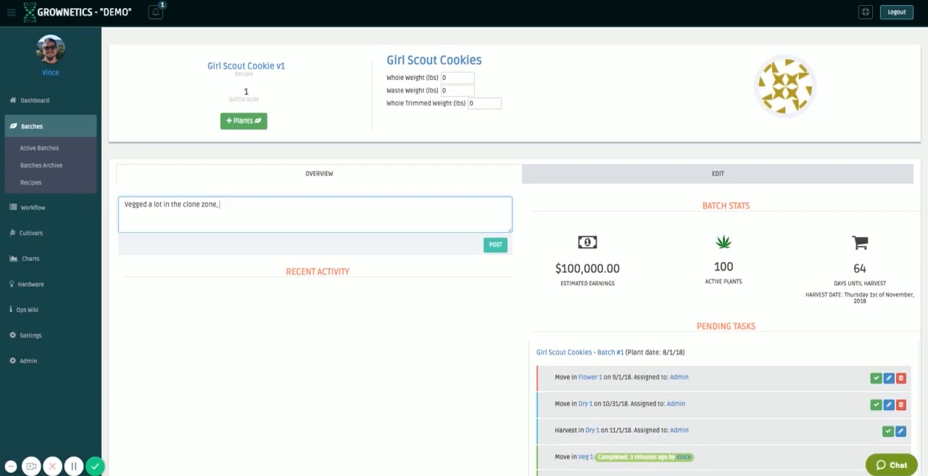
{"action": "type", "text": ", short v"}
{"action": "type", "text": "ime in veg1 probabb"}
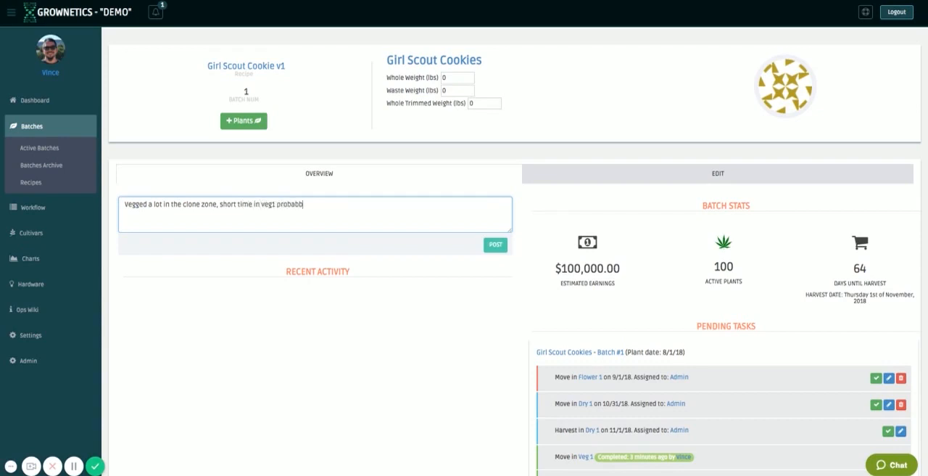
{"action": "key", "text": "BackSpace"}
{"action": "key", "text": "BackSpace"}
{"action": "key", "text": "BackSpace"}
{"action": "key", "text": "BackSpace"}
{"action": "key", "text": "BackSpace"}
{"action": "left_click", "coordinate": [490, 248]}
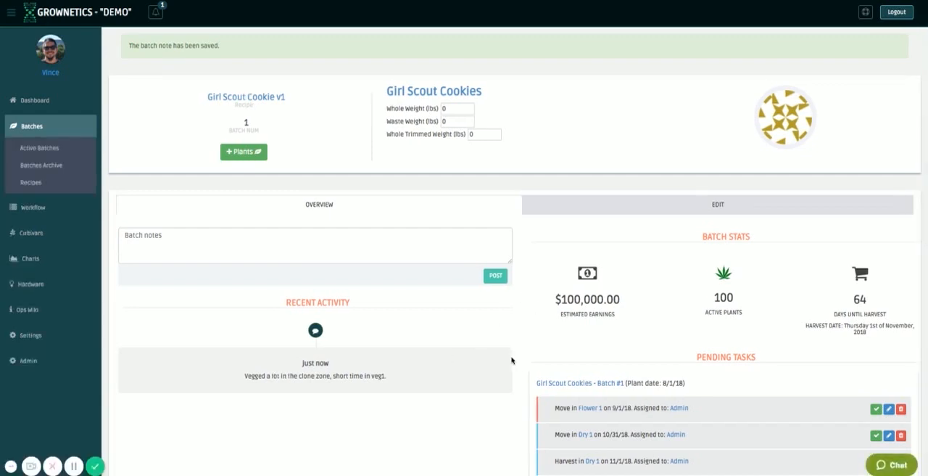
Return to the active batches list and select Batch 1 of Cookies, Orange Kush and Trainwreck.
{"action": "scroll", "coordinate": [511, 360], "scroll_direction": "down", "scroll_amount": 3}
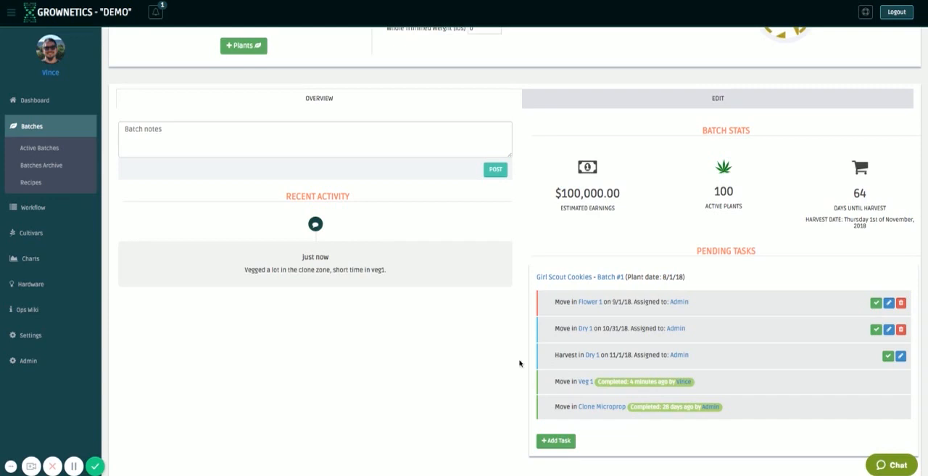
{"action": "scroll", "coordinate": [32, 183], "scroll_direction": "up", "scroll_amount": 2}
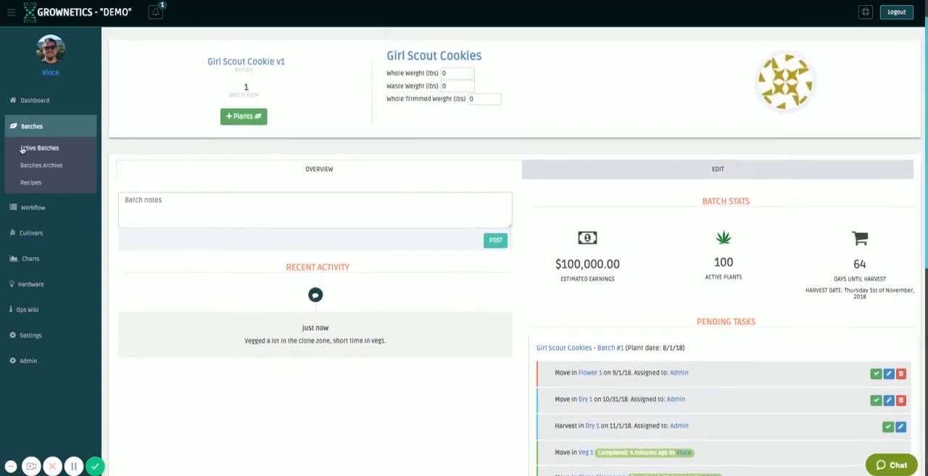
{"action": "left_click", "coordinate": [25, 149]}
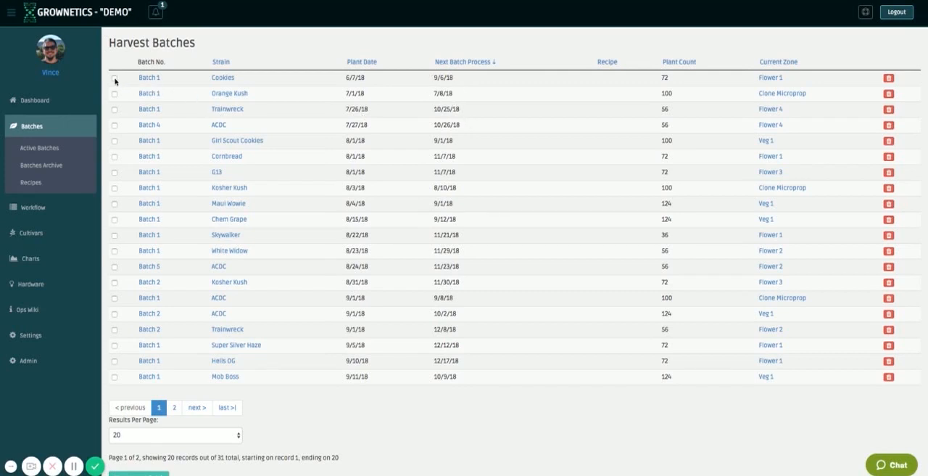
{"action": "left_click", "coordinate": [114, 78]}
{"action": "left_click", "coordinate": [114, 94]}
{"action": "left_click", "coordinate": [114, 110]}
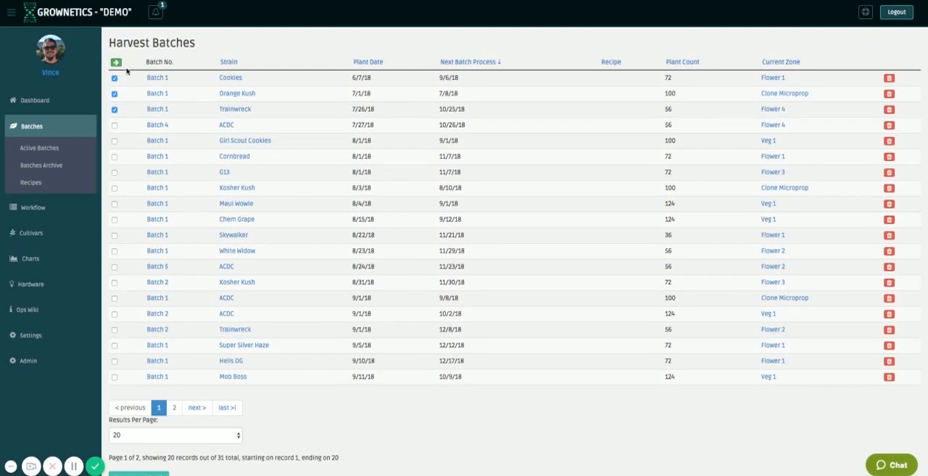
Look over the harvest batches list and the full All Batches overview of the Active Harvest Batch Schedule.
{"action": "left_click", "coordinate": [160, 110]}
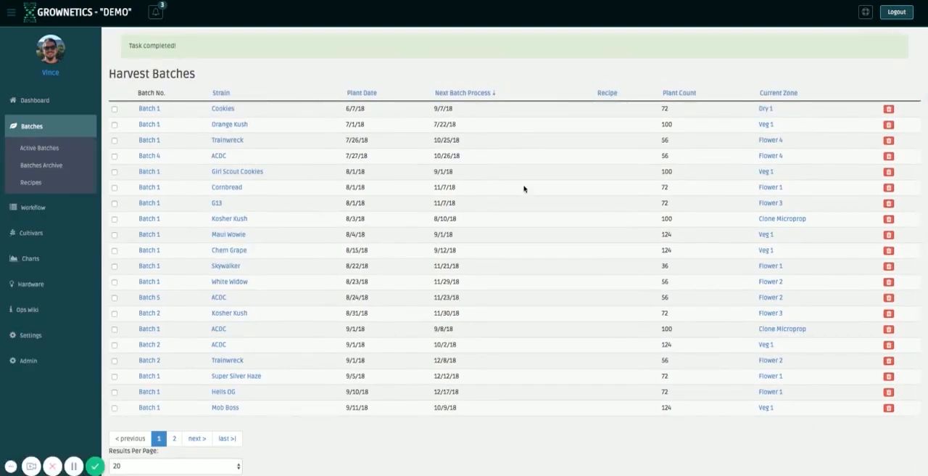
{"action": "scroll", "coordinate": [523, 189], "scroll_direction": "down", "scroll_amount": 1}
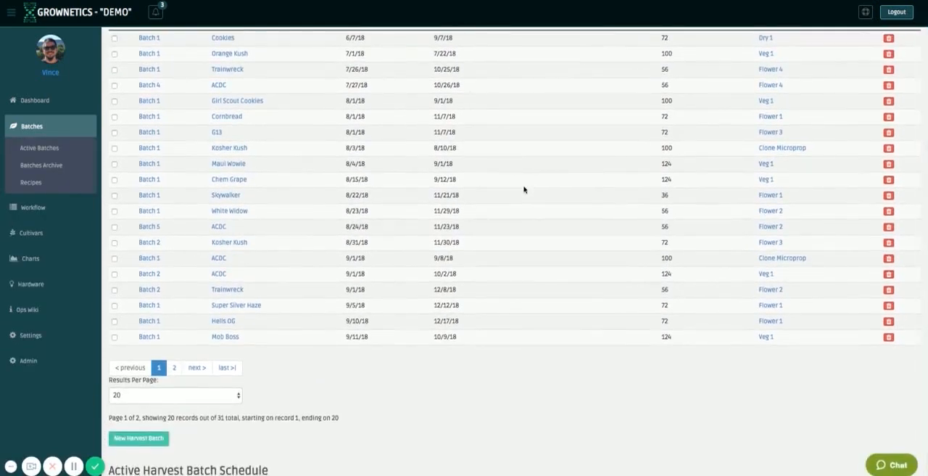
{"action": "scroll", "coordinate": [523, 274], "scroll_direction": "down", "scroll_amount": 2}
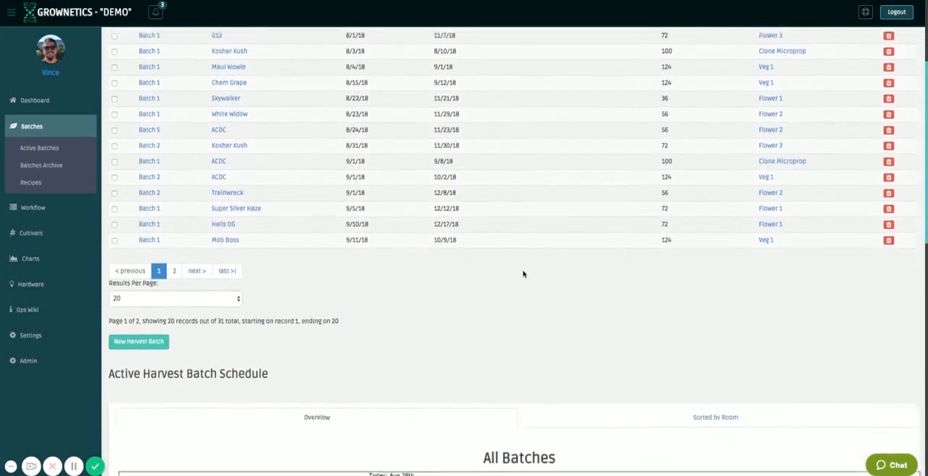
{"action": "scroll", "coordinate": [524, 273], "scroll_direction": "down", "scroll_amount": 3}
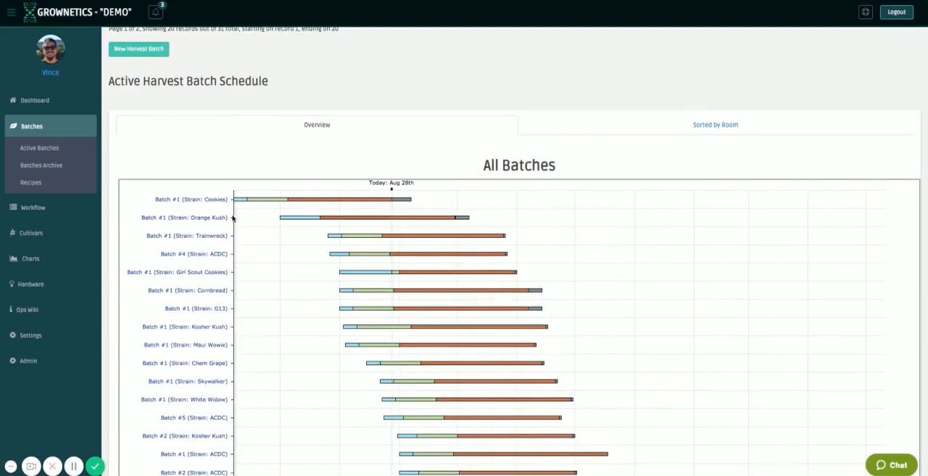
{"action": "scroll", "coordinate": [749, 297], "scroll_direction": "down", "scroll_amount": 5}
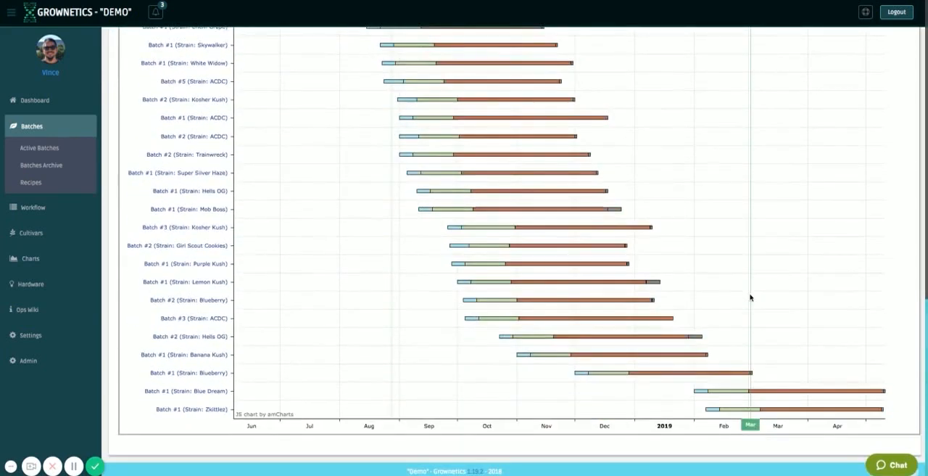
{"action": "scroll", "coordinate": [750, 296], "scroll_direction": "up", "scroll_amount": 8}
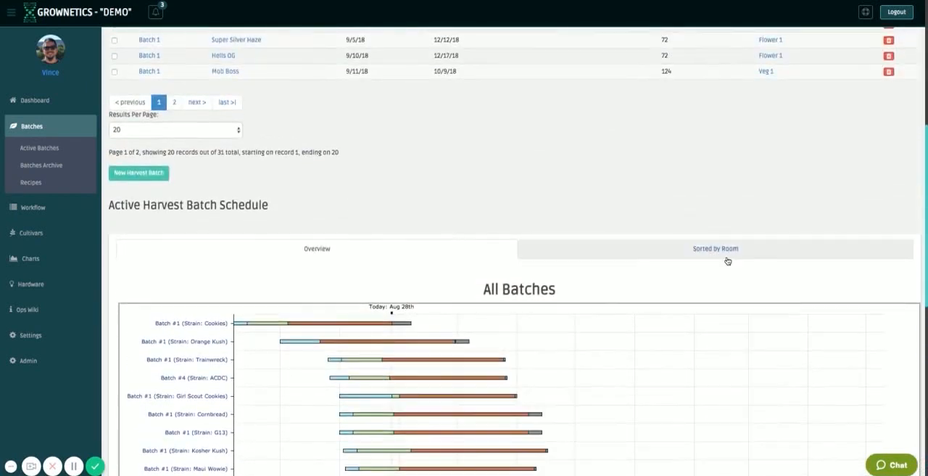
Show the batch schedule sorted by room and examine the Clone Microprop, Veg 1 and Flower 1 charts, including the Girl Scout Cookies stages.
{"action": "left_click", "coordinate": [725, 251]}
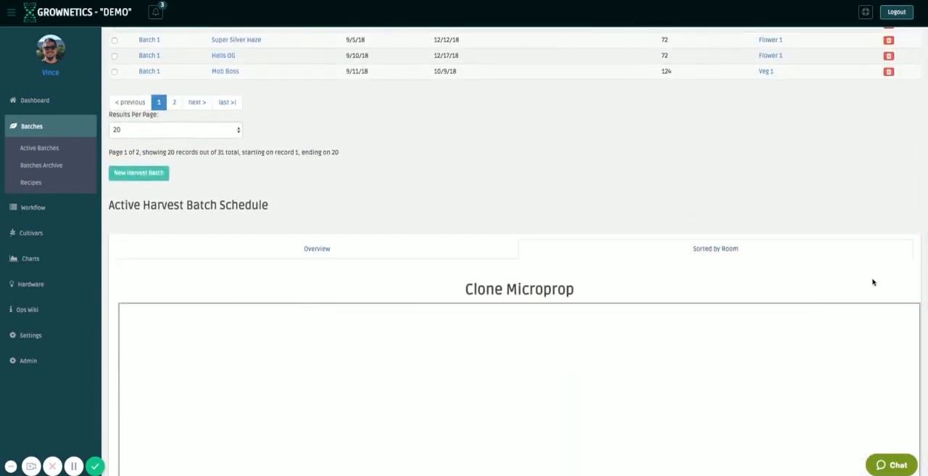
{"action": "scroll", "coordinate": [904, 281], "scroll_direction": "down", "scroll_amount": 3}
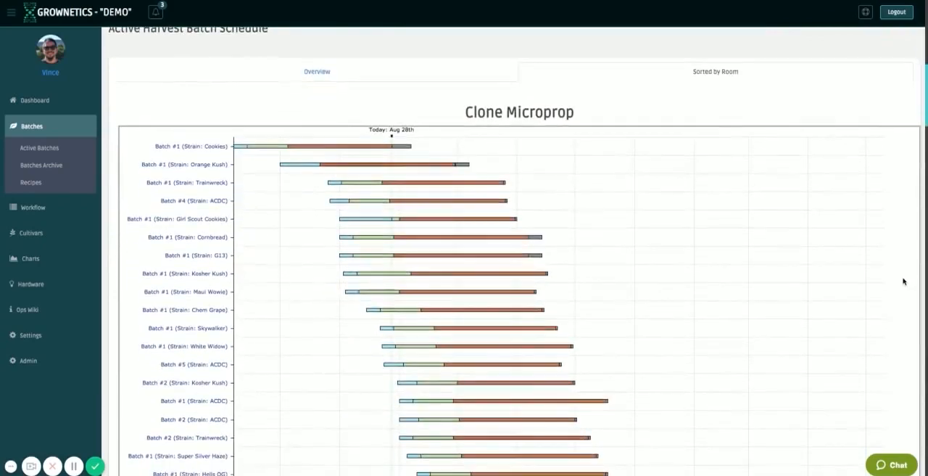
{"action": "scroll", "coordinate": [904, 281], "scroll_direction": "down", "scroll_amount": 3}
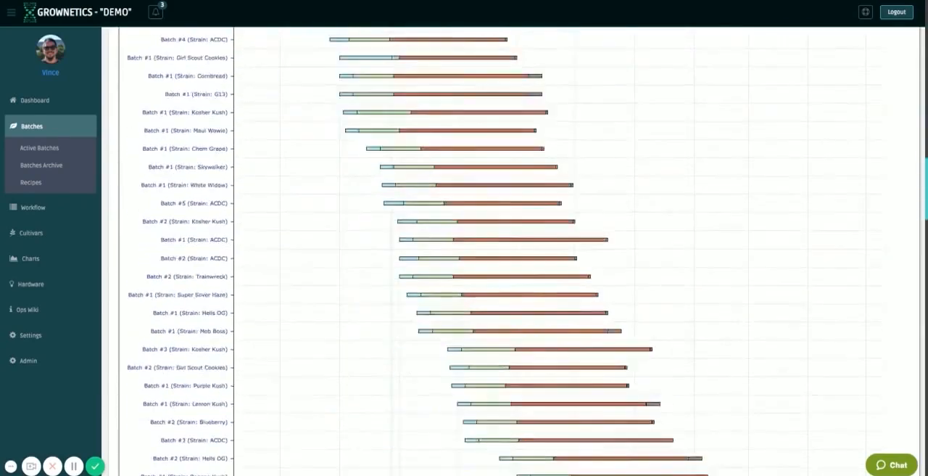
{"action": "scroll", "coordinate": [904, 281], "scroll_direction": "down", "scroll_amount": 7}
{"action": "scroll", "coordinate": [904, 281], "scroll_direction": "up", "scroll_amount": 8}
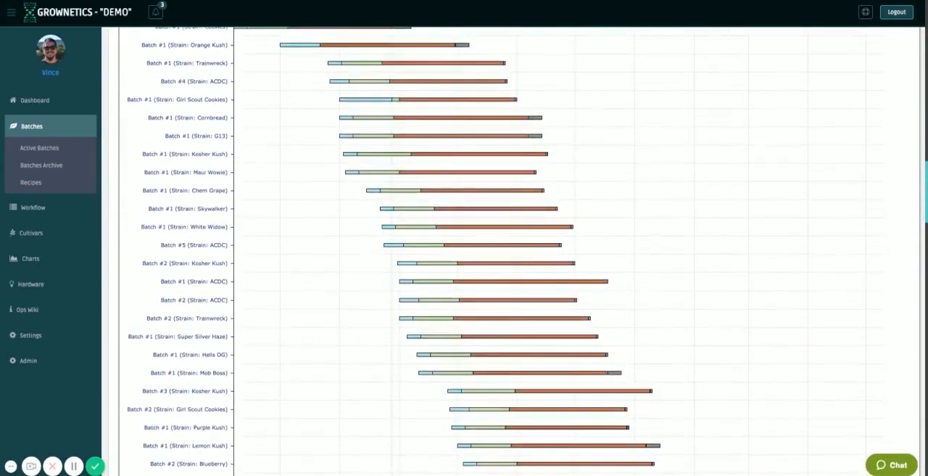
{"action": "scroll", "coordinate": [520, 253], "scroll_direction": "up", "scroll_amount": 4}
{"action": "scroll", "coordinate": [520, 253], "scroll_direction": "down", "scroll_amount": 1}
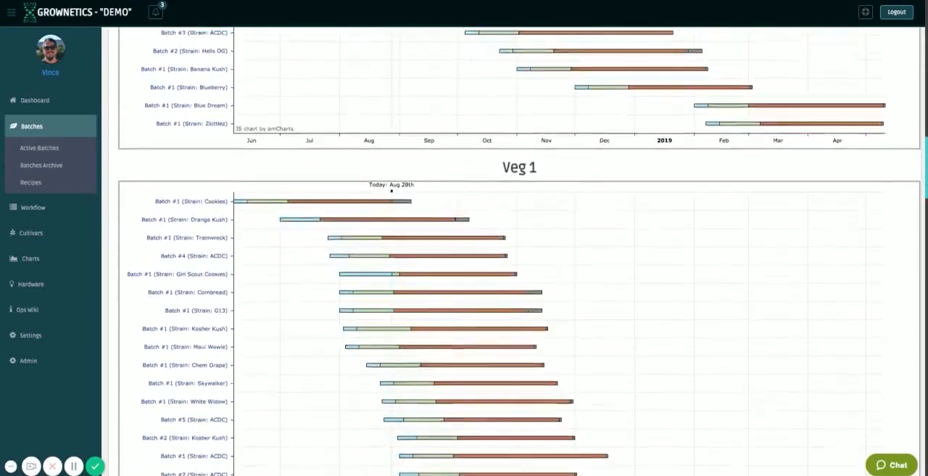
{"action": "scroll", "coordinate": [520, 253], "scroll_direction": "down", "scroll_amount": 10}
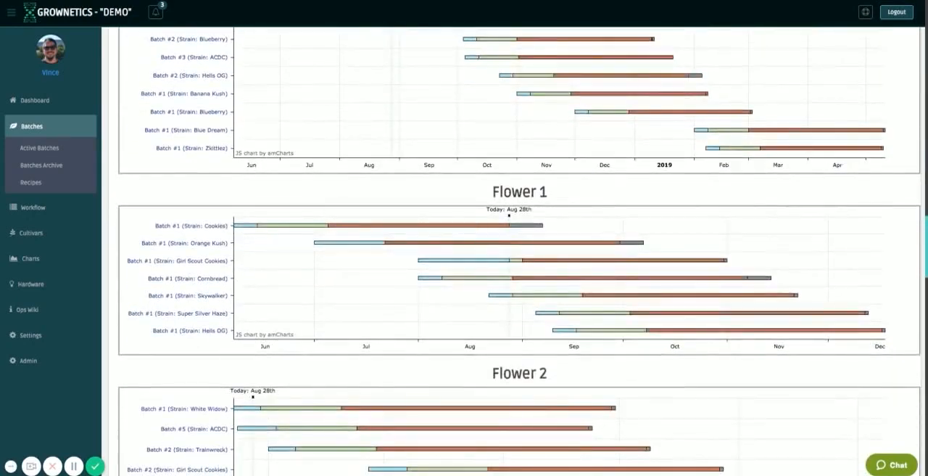
{"action": "scroll", "coordinate": [901, 298], "scroll_direction": "down", "scroll_amount": 2}
{"action": "scroll", "coordinate": [900, 298], "scroll_direction": "down", "scroll_amount": 2}
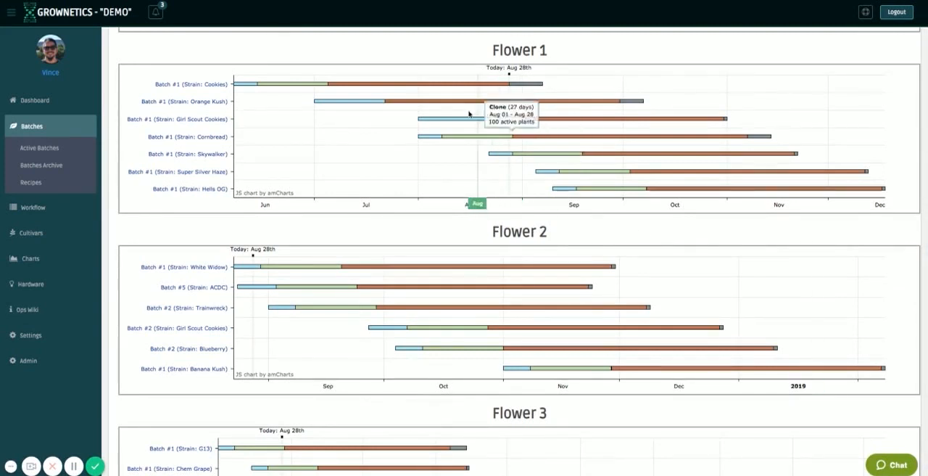
{"action": "mouse_move", "coordinate": [506, 105]}
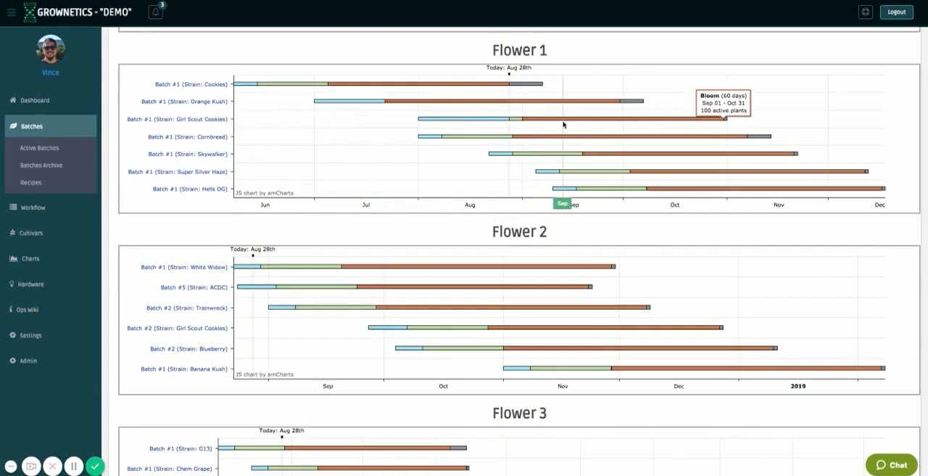
{"action": "mouse_move", "coordinate": [527, 119]}
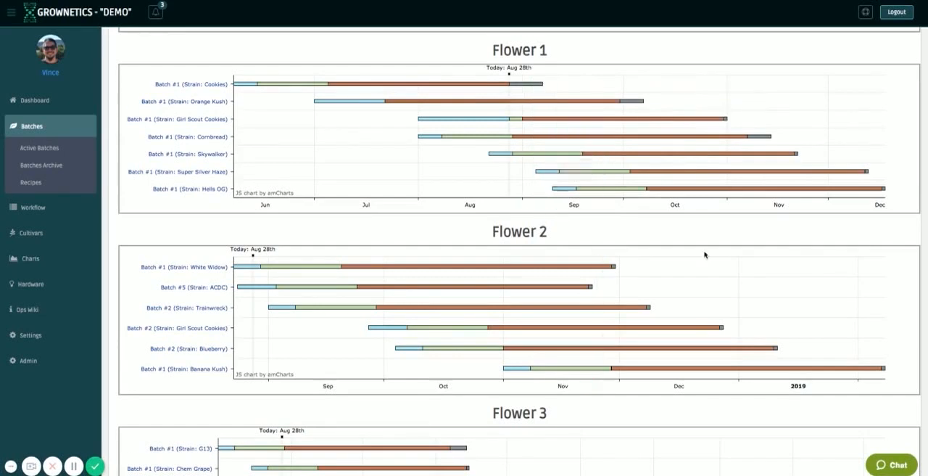
Look through the Flower 3 and Flower 4 room schedules and return to the harvest batches list.
{"action": "scroll", "coordinate": [800, 238], "scroll_direction": "down", "scroll_amount": 2}
{"action": "scroll", "coordinate": [801, 238], "scroll_direction": "down", "scroll_amount": 4}
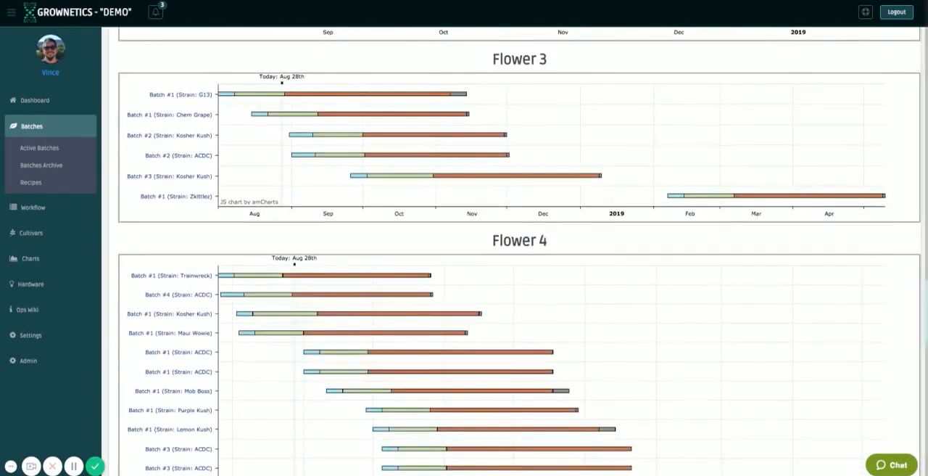
{"action": "scroll", "coordinate": [519, 251], "scroll_direction": "down", "scroll_amount": 3}
{"action": "scroll", "coordinate": [519, 251], "scroll_direction": "up", "scroll_amount": 20}
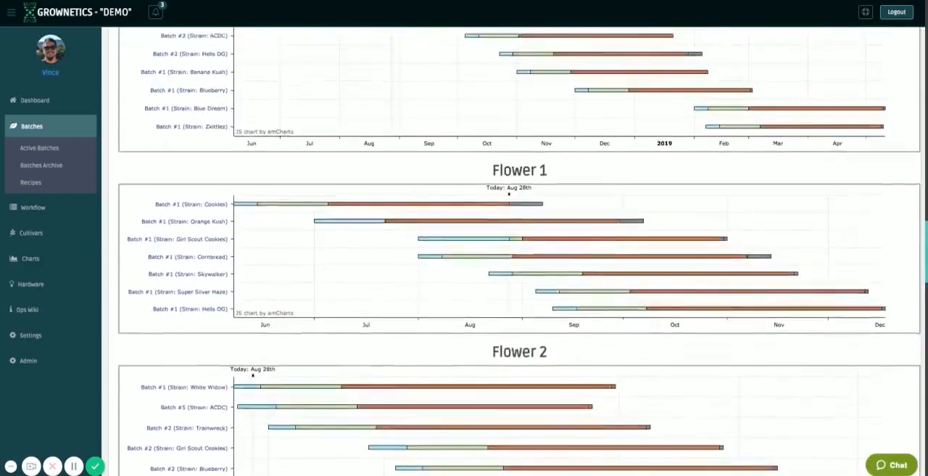
{"action": "scroll", "coordinate": [792, 248], "scroll_direction": "up", "scroll_amount": 10}
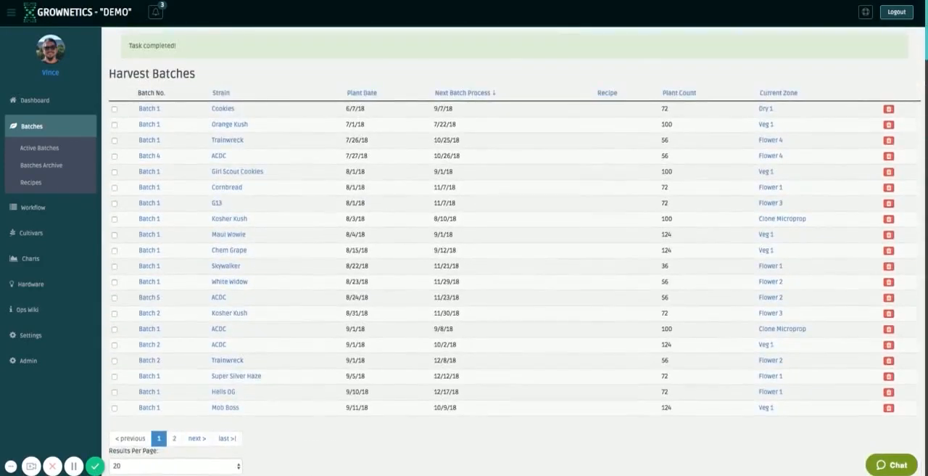
{"action": "scroll", "coordinate": [792, 248], "scroll_direction": "down", "scroll_amount": 1}
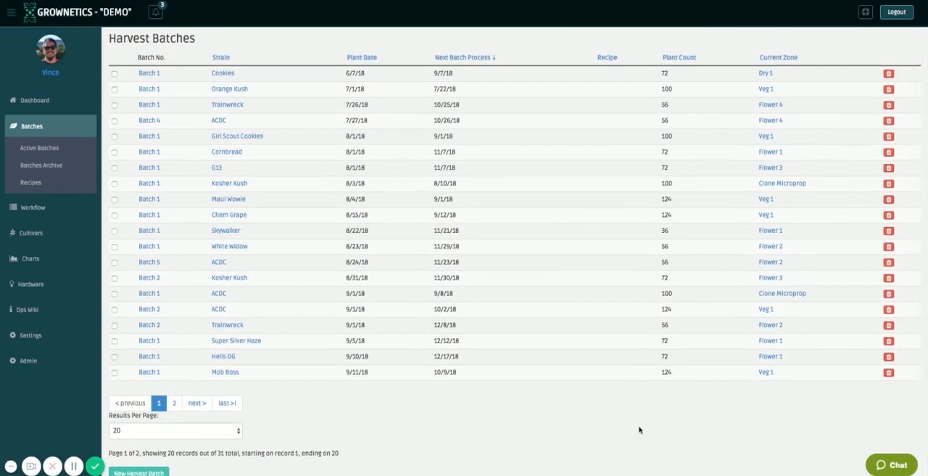
{"action": "scroll", "coordinate": [626, 420], "scroll_direction": "down", "scroll_amount": 2}
{"action": "scroll", "coordinate": [626, 421], "scroll_direction": "up", "scroll_amount": 3}
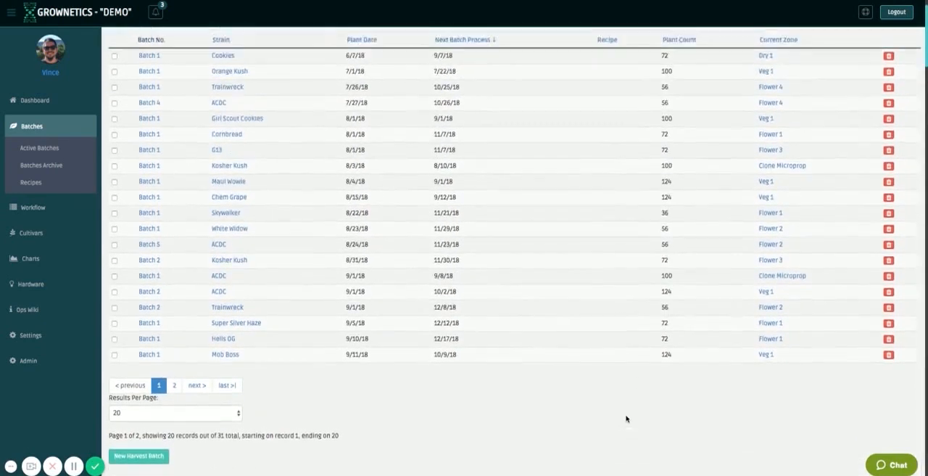
Create a new batch recipe labelled "Sample Production Schedule".
{"action": "left_click", "coordinate": [33, 183]}
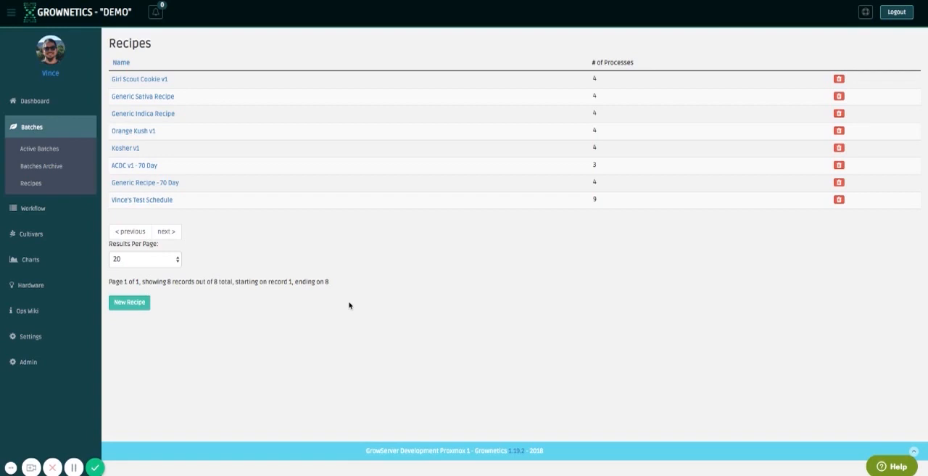
{"action": "left_click", "coordinate": [128, 303]}
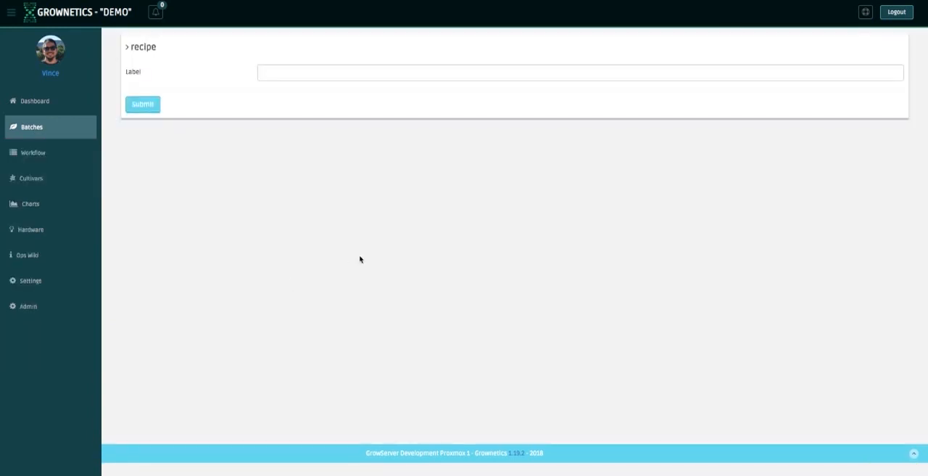
{"action": "left_click", "coordinate": [357, 72]}
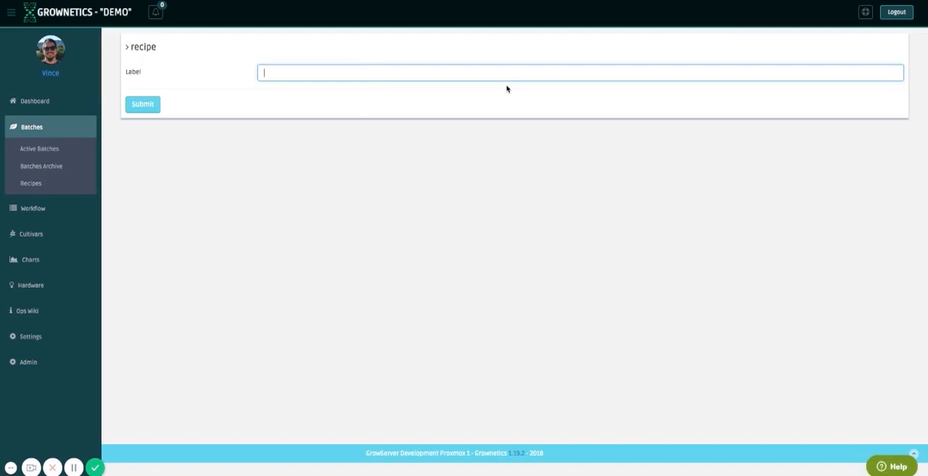
{"action": "type", "text": "Sample Production Schedule"}
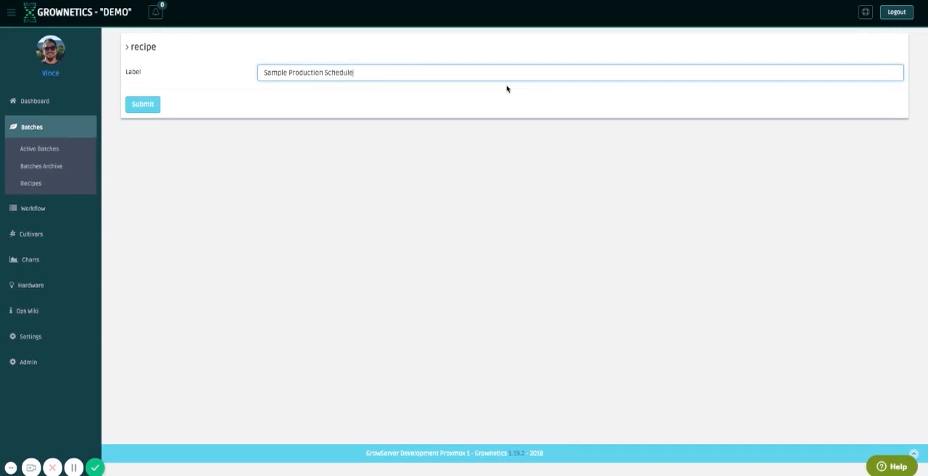
{"action": "key", "text": "Return"}
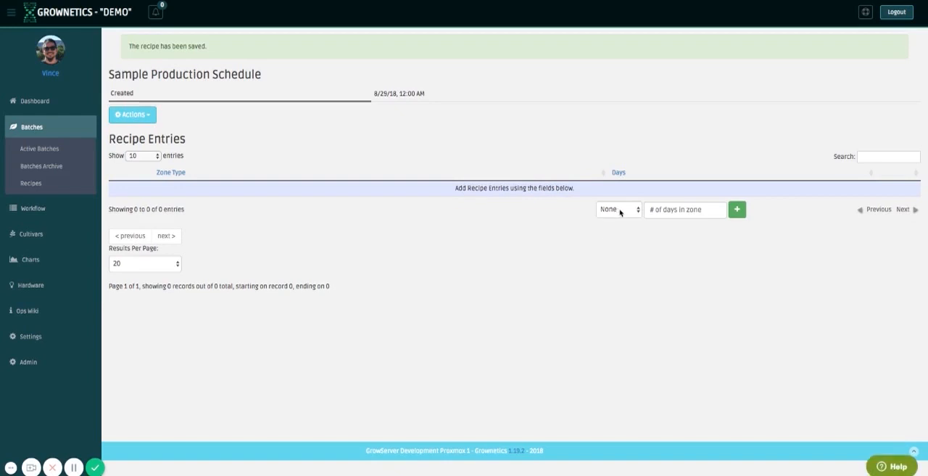
Add a Clone entry of 12 days to the Sample Production Schedule recipe.
{"action": "left_click", "coordinate": [620, 210]}
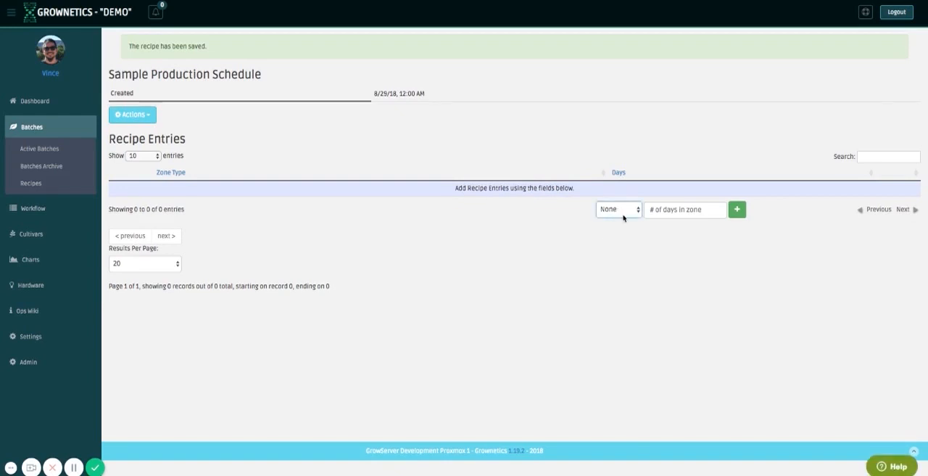
{"action": "left_click", "coordinate": [623, 222]}
{"action": "left_click", "coordinate": [689, 213]}
{"action": "type", "text": "12"}
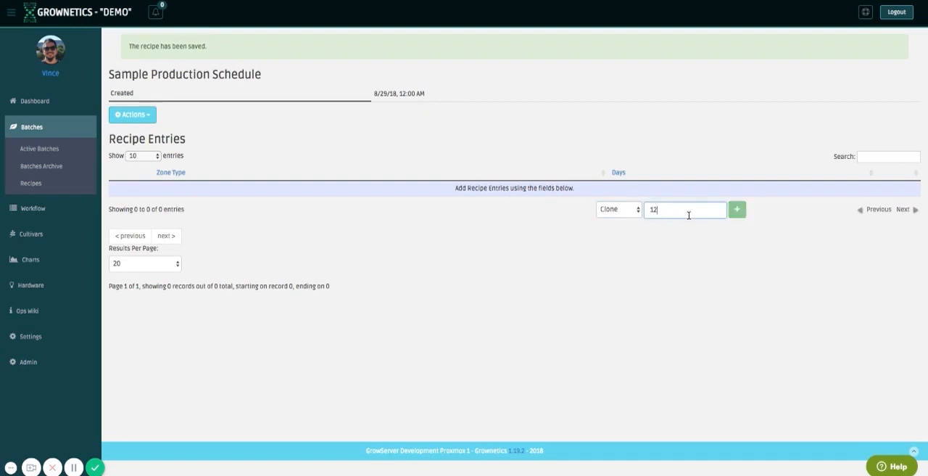
{"action": "key", "text": "Return"}
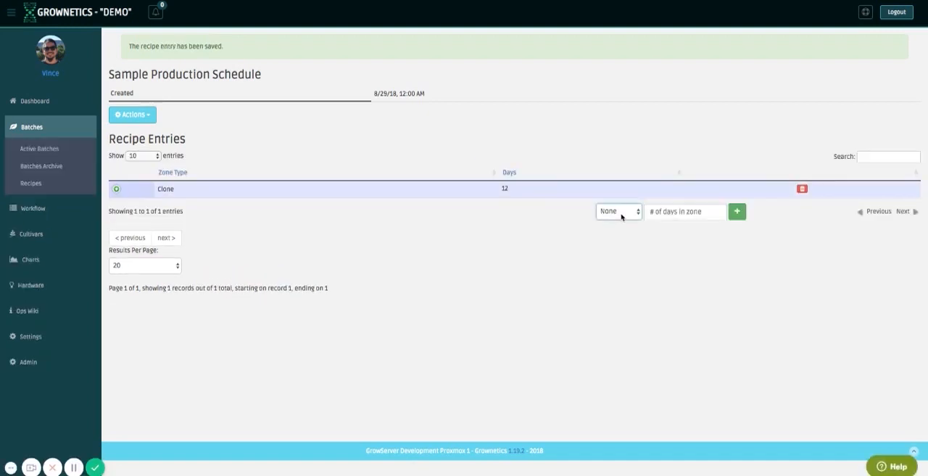
Add a Veg entry of 21 days to the recipe.
{"action": "left_click", "coordinate": [627, 233]}
{"action": "left_click", "coordinate": [673, 218]}
{"action": "type", "text": "21"}
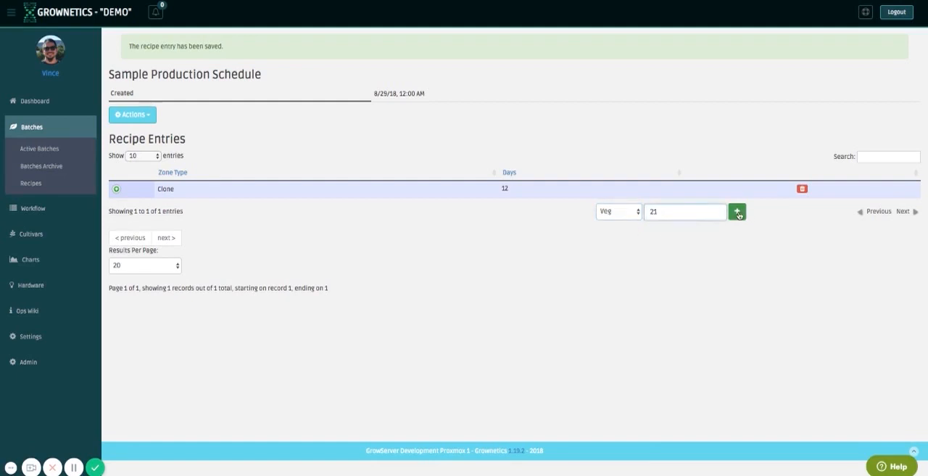
{"action": "left_click", "coordinate": [738, 213]}
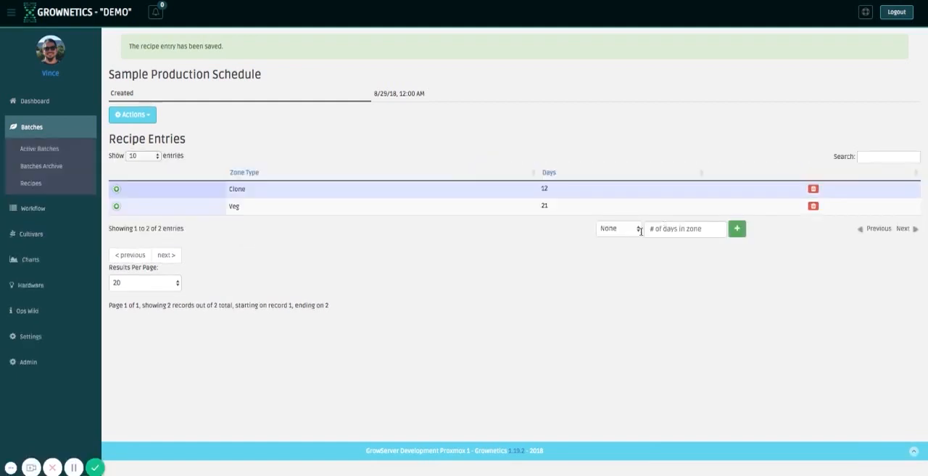
Add a Bloom entry of 59 days to the recipe.
{"action": "left_click", "coordinate": [631, 259]}
{"action": "left_click", "coordinate": [698, 229]}
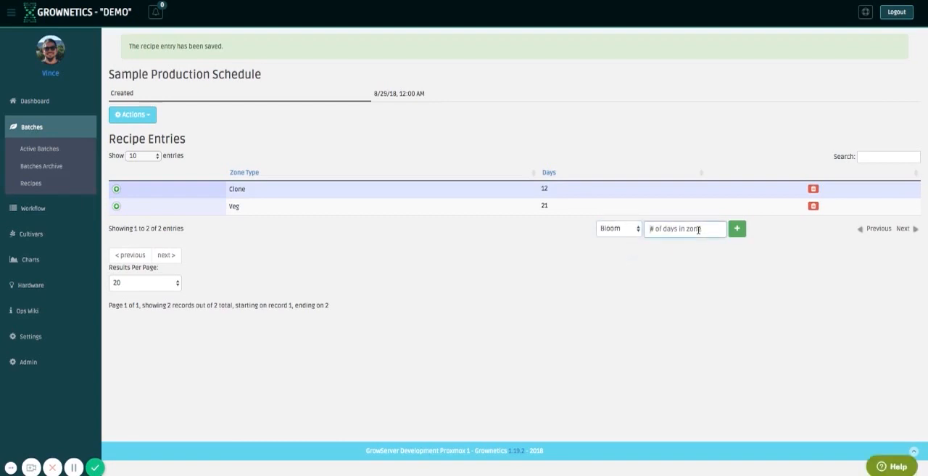
{"action": "type", "text": "59"}
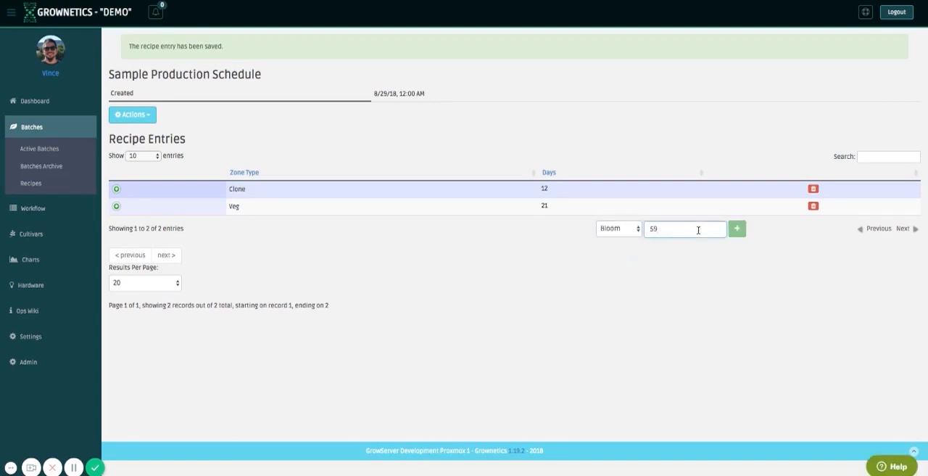
{"action": "left_click", "coordinate": [737, 230]}
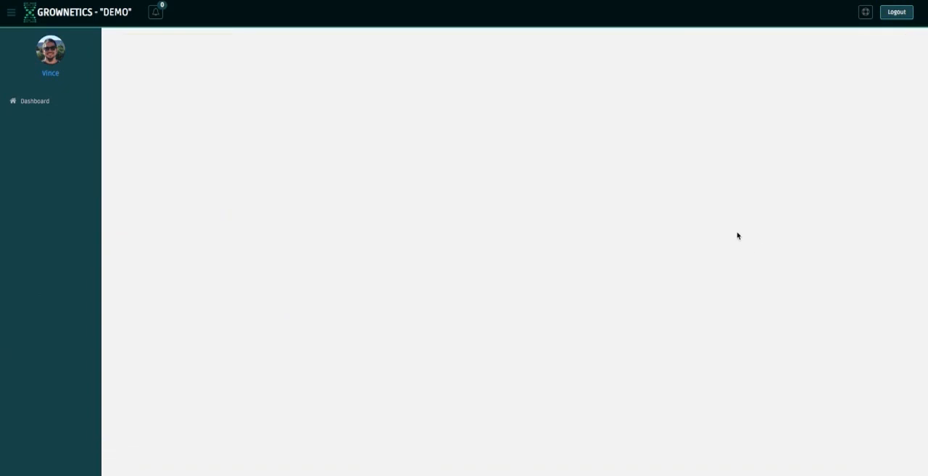
Add a Processing entry of 1 day to the recipe.
{"action": "left_click", "coordinate": [632, 306]}
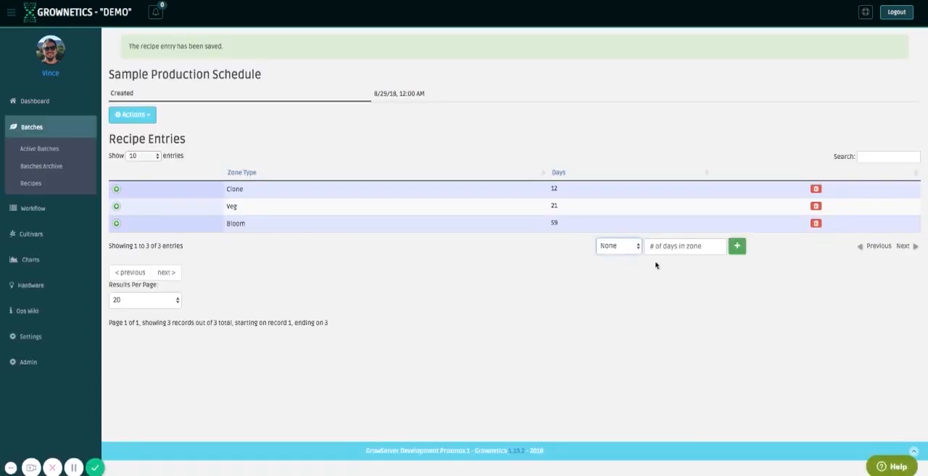
{"action": "left_click", "coordinate": [669, 248]}
{"action": "type", "text": "1"}
{"action": "left_click", "coordinate": [736, 246]}
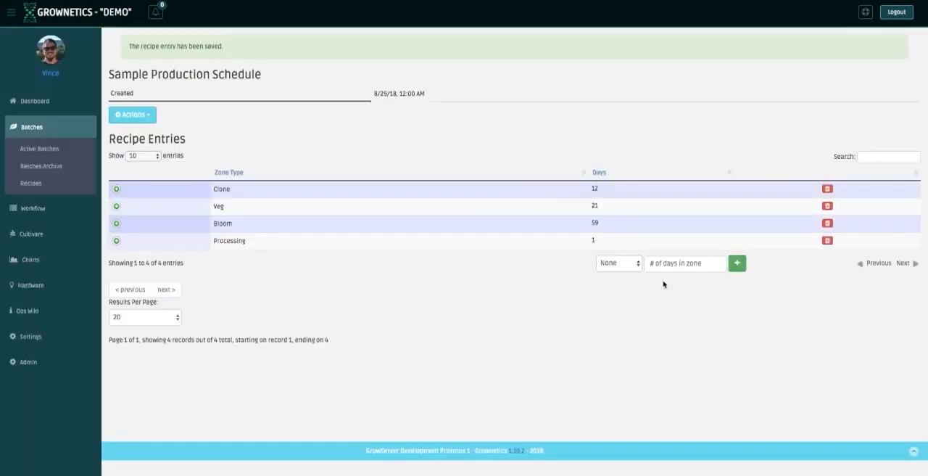
Add a Dry entry of 7 days to the recipe.
{"action": "left_click", "coordinate": [627, 262]}
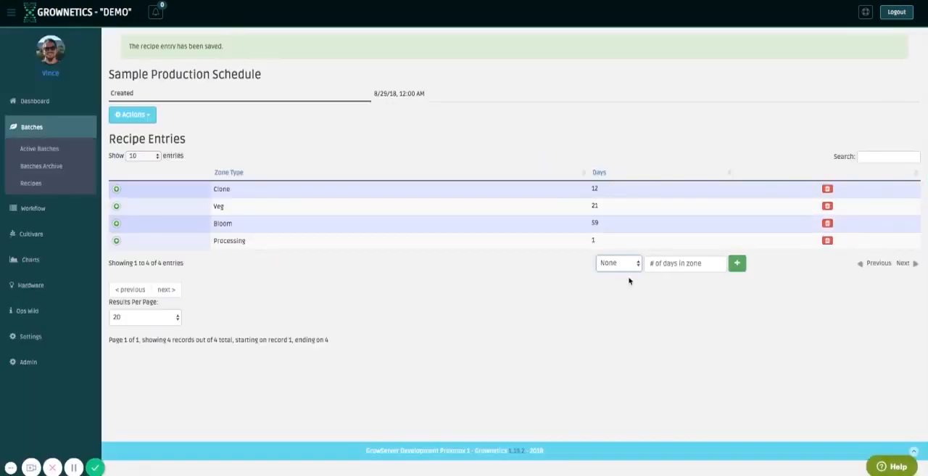
{"action": "left_click", "coordinate": [630, 301]}
{"action": "left_click", "coordinate": [675, 263]}
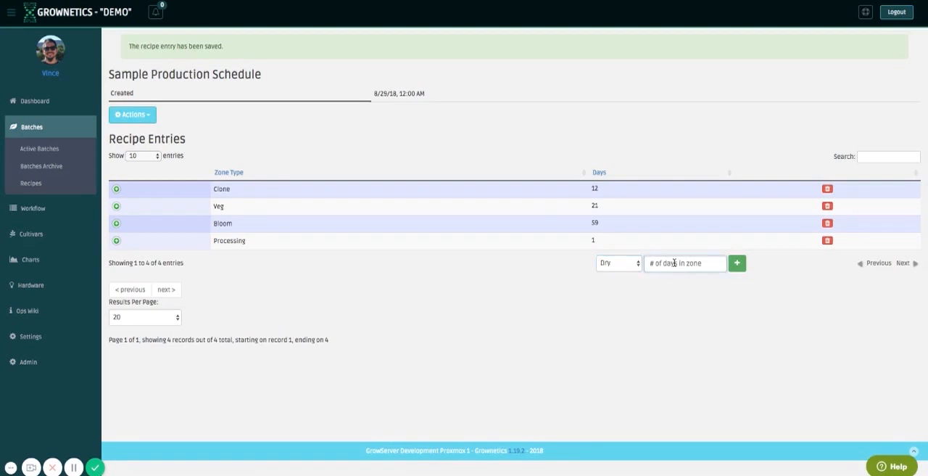
{"action": "type", "text": "7"}
{"action": "key", "text": "Return"}
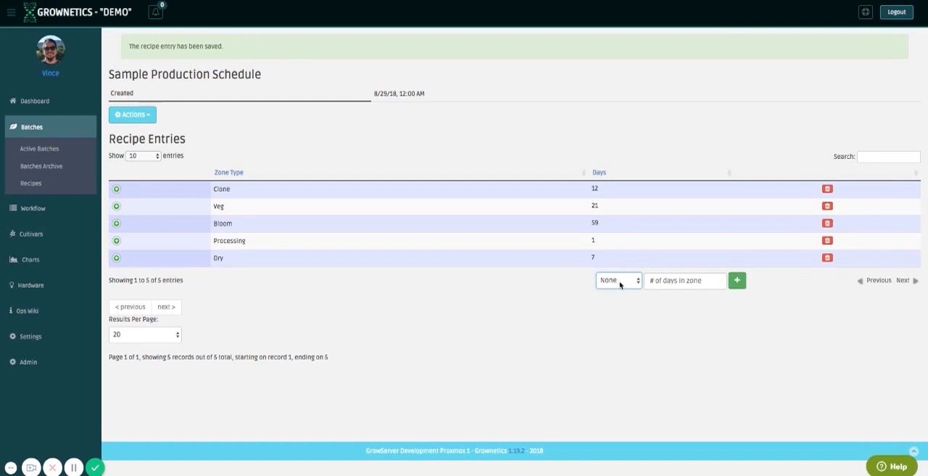
Add a second Processing entry of 1 day to the recipe, following the Dry stage.
{"action": "left_click", "coordinate": [630, 339]}
{"action": "left_click", "coordinate": [684, 283]}
{"action": "type", "text": "1"}
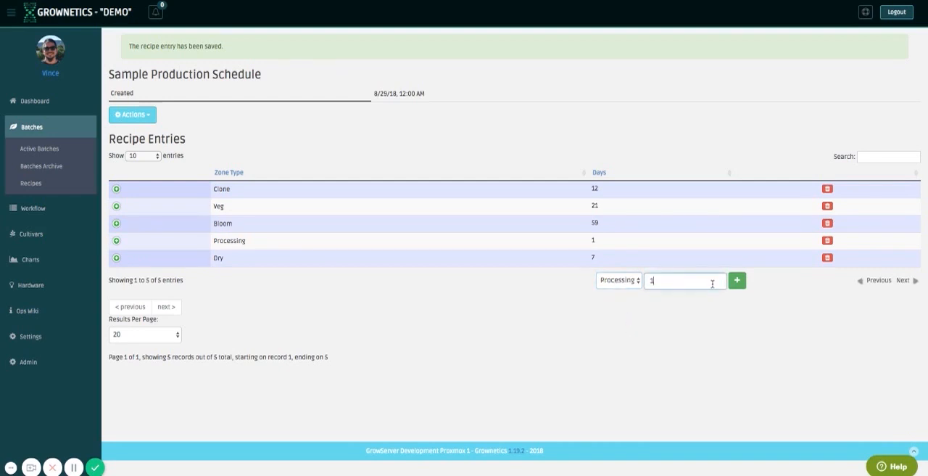
{"action": "key", "text": "Return"}
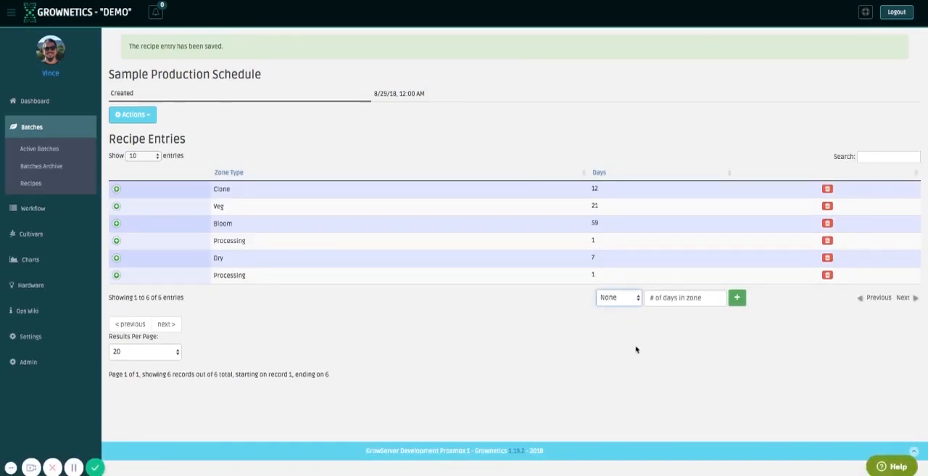
Add a Cure entry of 21 days to the recipe.
{"action": "key", "text": "c"}
{"action": "left_click", "coordinate": [691, 297]}
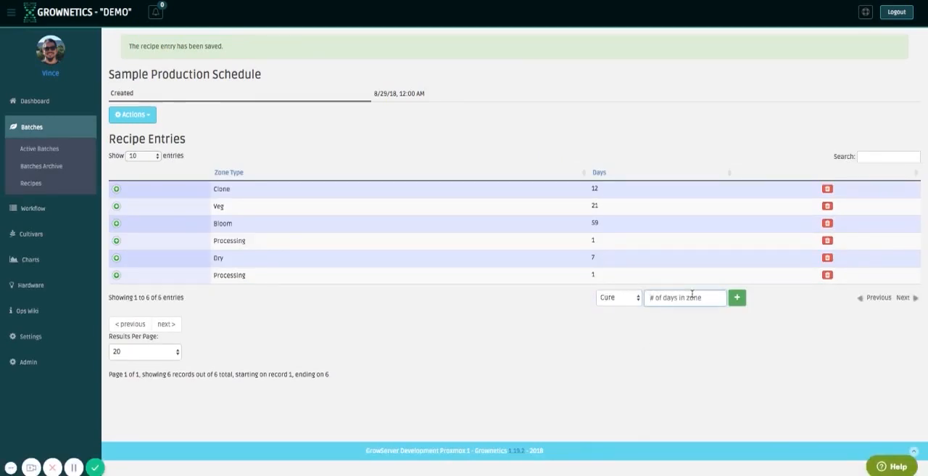
{"action": "type", "text": "21"}
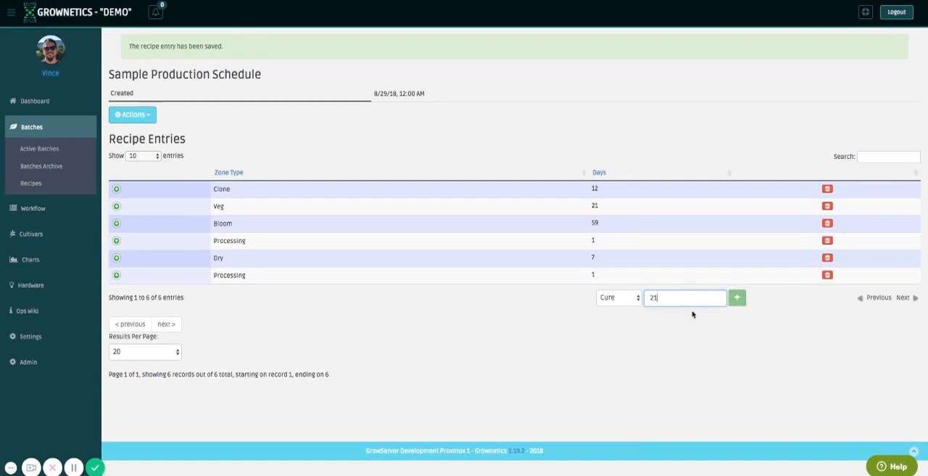
{"action": "key", "text": "Return"}
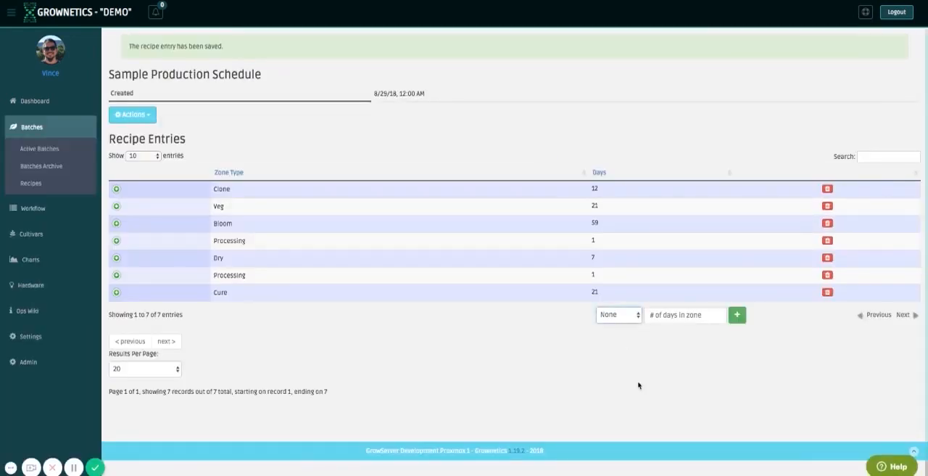
Add a third Processing entry of 1 day to the recipe, following the Cure stage.
{"action": "key", "text": "p"}
{"action": "left_click", "coordinate": [673, 313]}
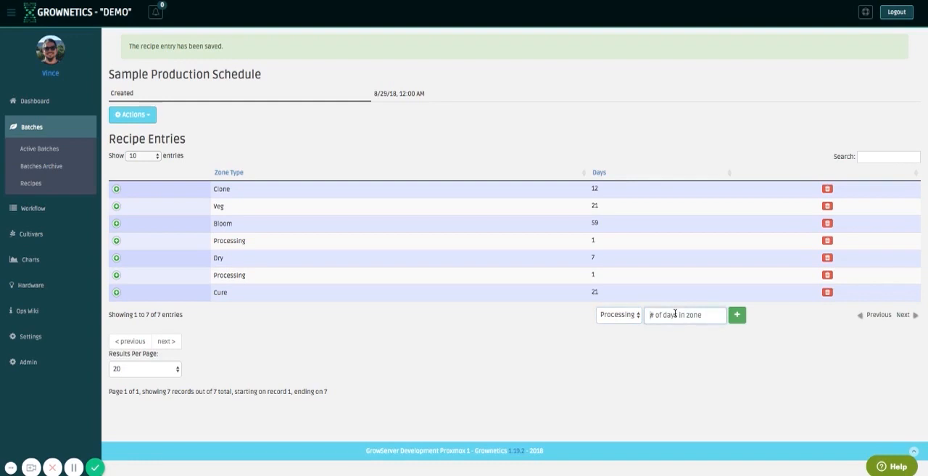
{"action": "type", "text": "1"}
{"action": "key", "text": "Return"}
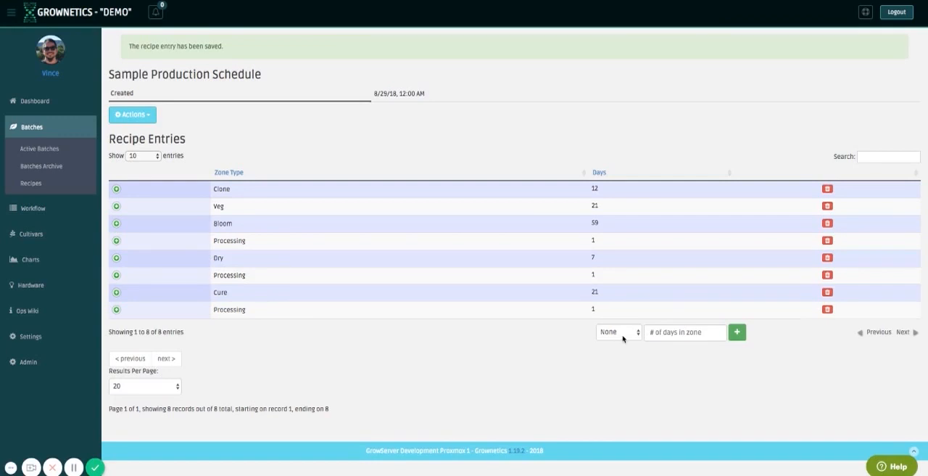
Add a Storage entry of 14 days to the end of the recipe.
{"action": "left_click", "coordinate": [627, 336]}
{"action": "key", "text": "s"}
{"action": "left_click", "coordinate": [686, 334]}
{"action": "type", "text": "14"}
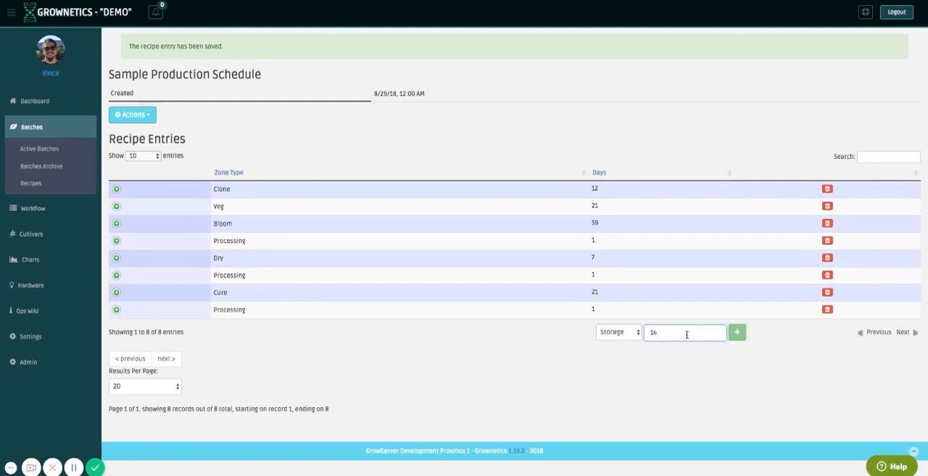
{"action": "key", "text": "Return"}
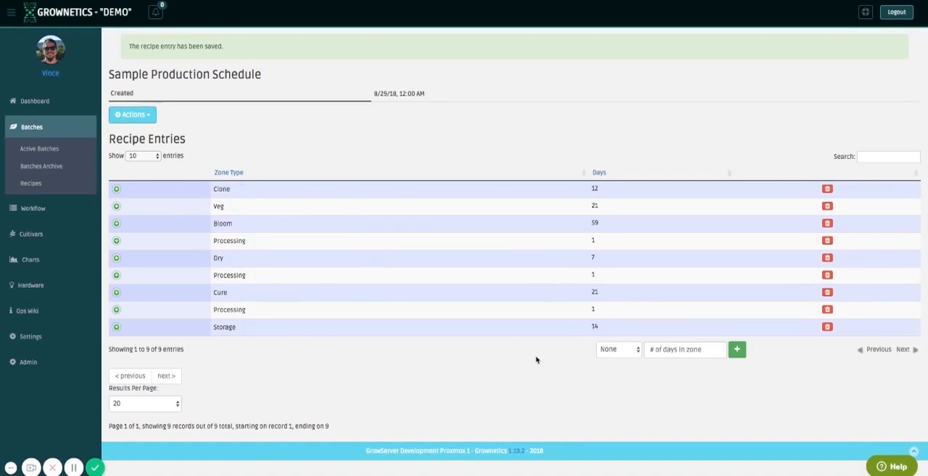
Add an Inspect task to the Clone entry with 3 days till required.
{"action": "left_click", "coordinate": [116, 189]}
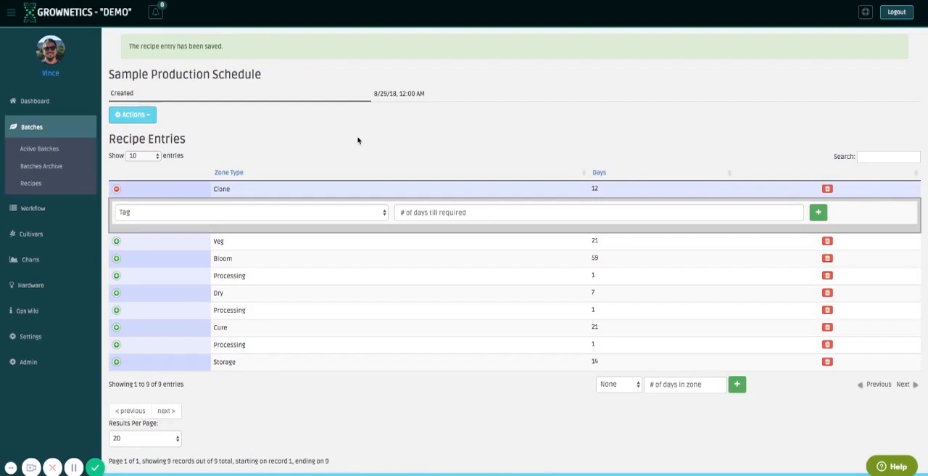
{"action": "left_click", "coordinate": [366, 212]}
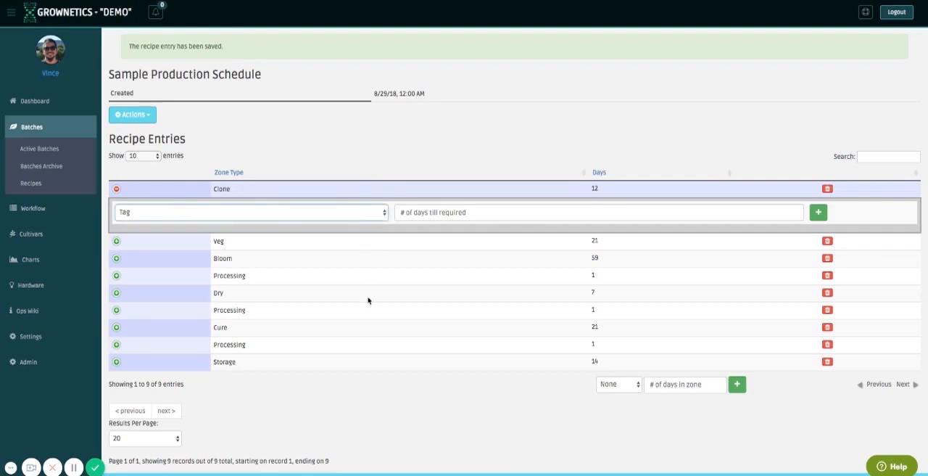
{"action": "left_click", "coordinate": [367, 224]}
{"action": "left_click", "coordinate": [439, 213]}
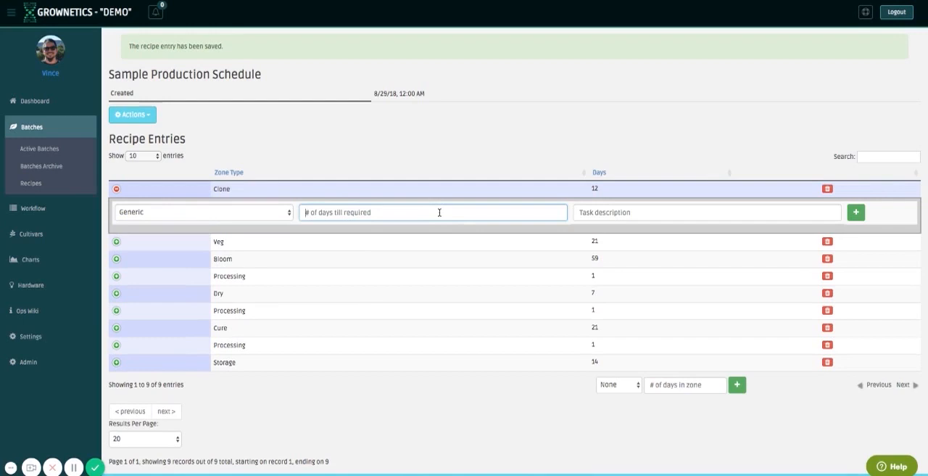
{"action": "left_click", "coordinate": [609, 213]}
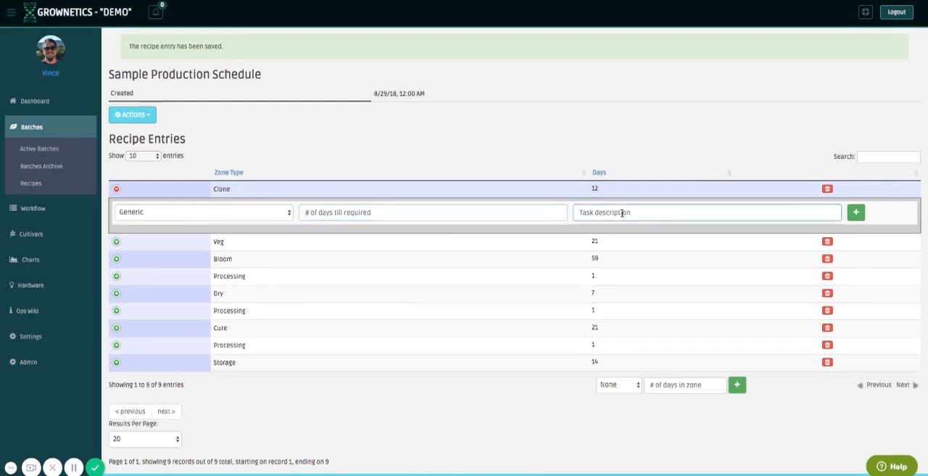
{"action": "left_click", "coordinate": [176, 217]}
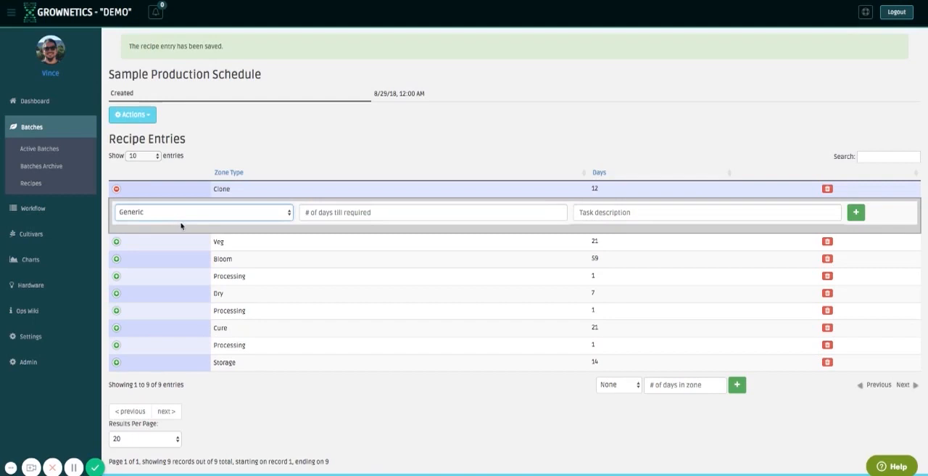
{"action": "left_click", "coordinate": [193, 251]}
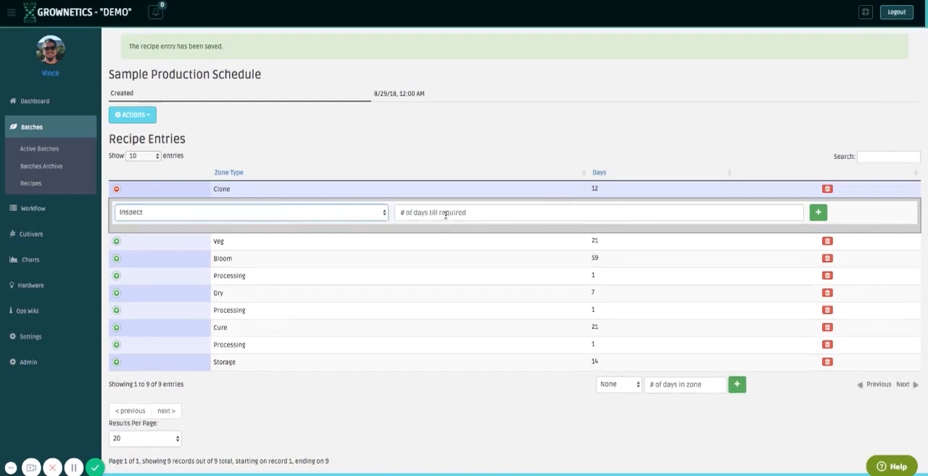
{"action": "left_click", "coordinate": [552, 212]}
{"action": "type", "text": "3"}
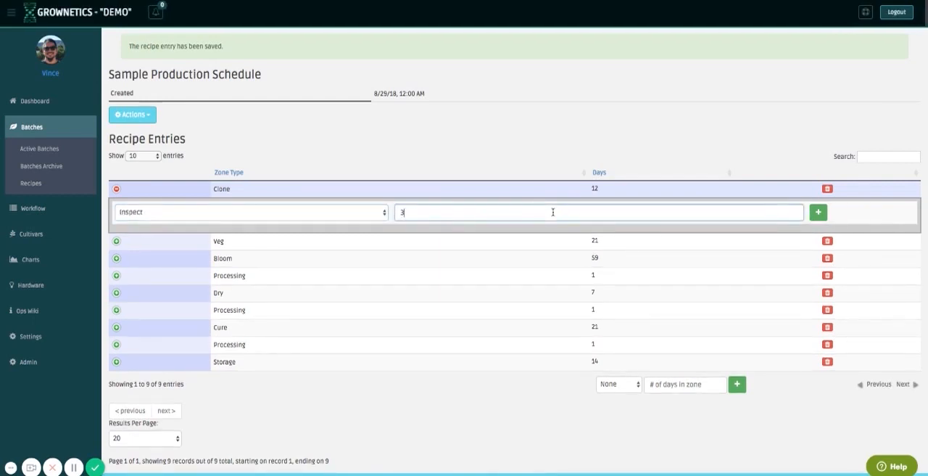
{"action": "left_click", "coordinate": [820, 215]}
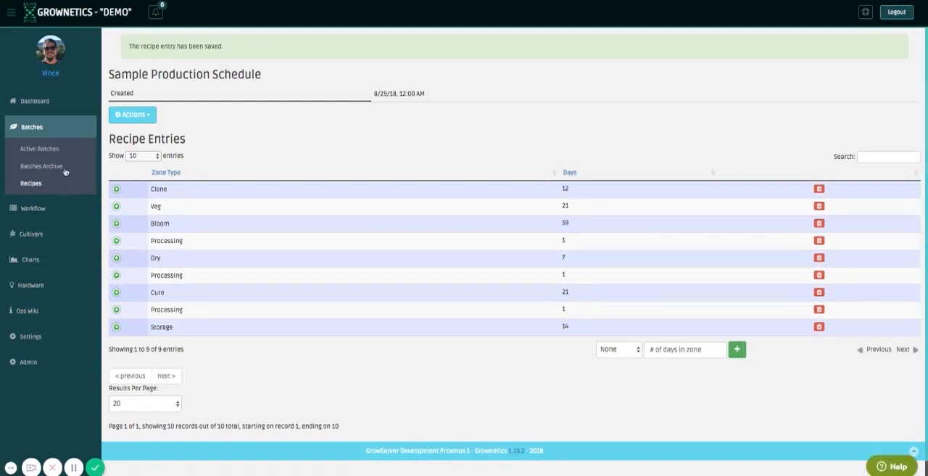
Add a second Inspect task to the Clone entry with 6 days till required.
{"action": "left_click", "coordinate": [116, 189]}
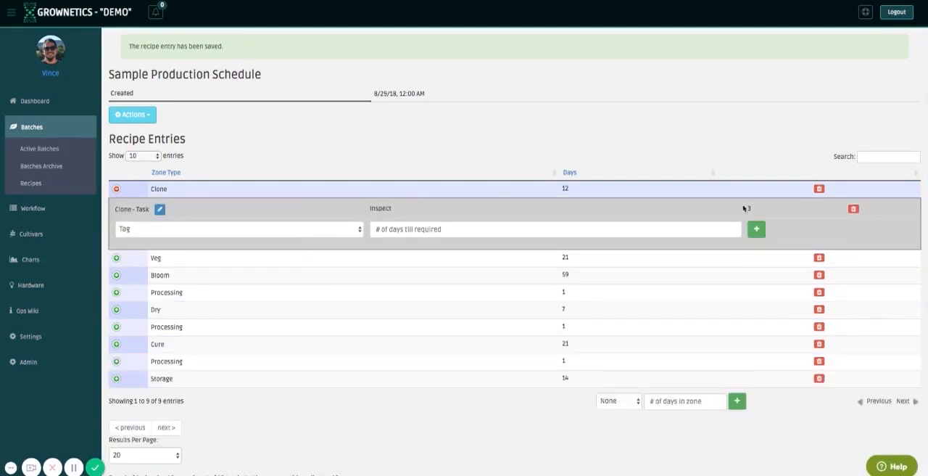
{"action": "left_click", "coordinate": [296, 229]}
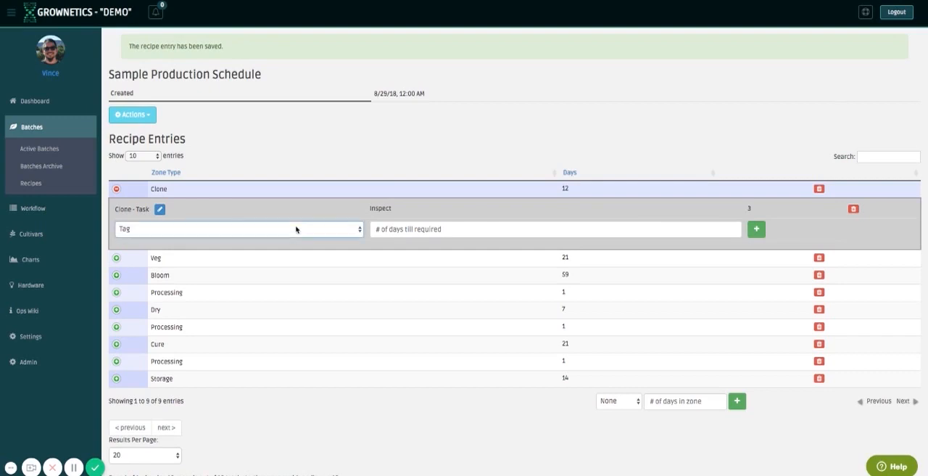
{"action": "left_click", "coordinate": [439, 229]}
{"action": "type", "text": "6"}
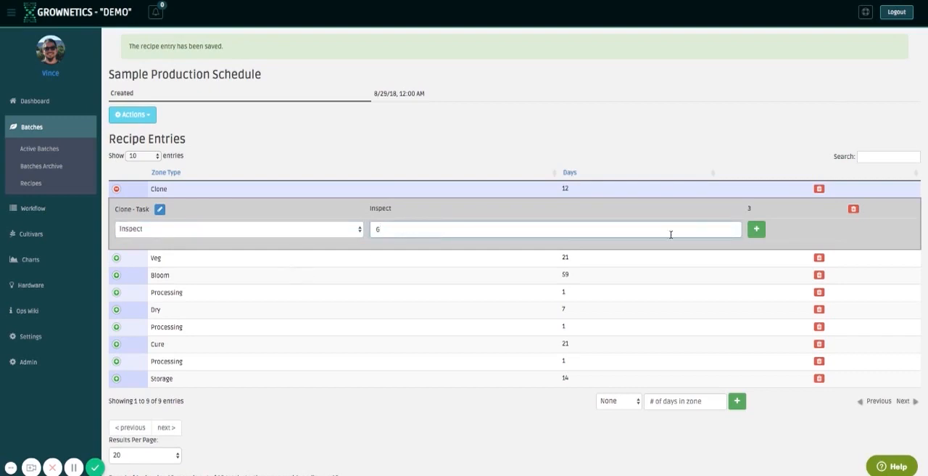
{"action": "left_click", "coordinate": [756, 230]}
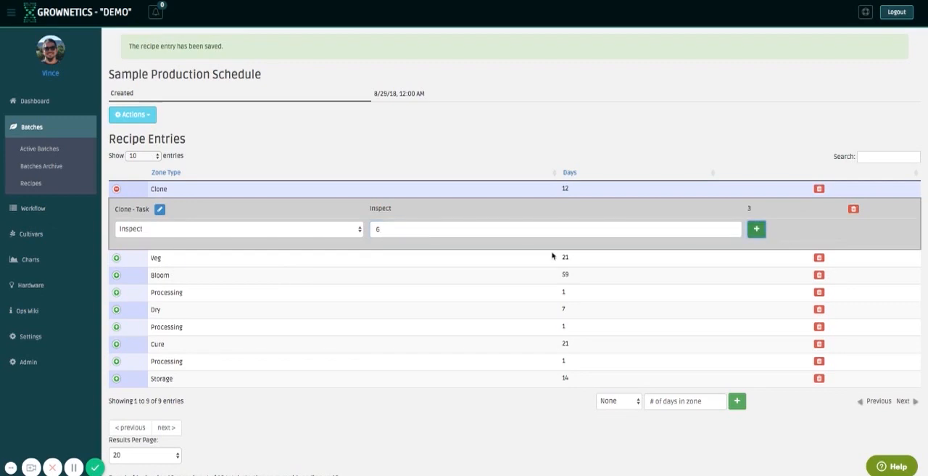
Add an Up-pot task to the Clone entry with 12 days till required.
{"action": "left_click", "coordinate": [116, 189]}
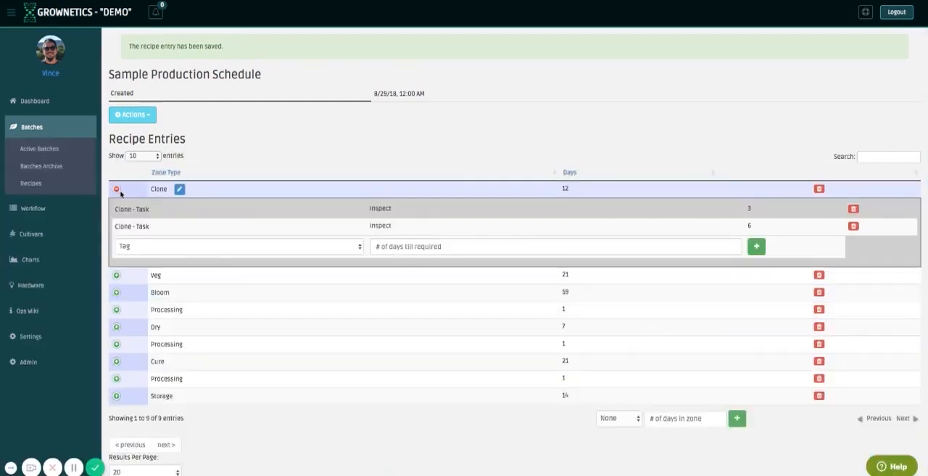
{"action": "left_click", "coordinate": [267, 253]}
{"action": "left_click", "coordinate": [272, 304]}
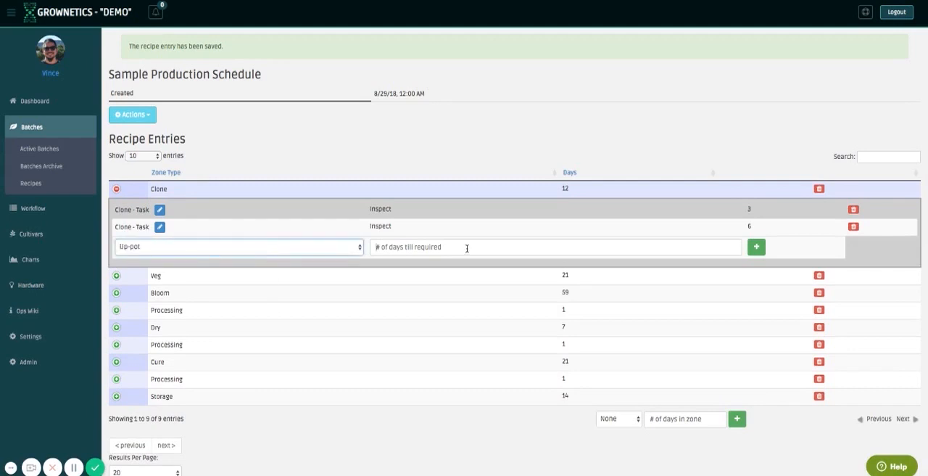
{"action": "left_click", "coordinate": [466, 248]}
{"action": "left_click", "coordinate": [303, 250]}
{"action": "left_click", "coordinate": [444, 246]}
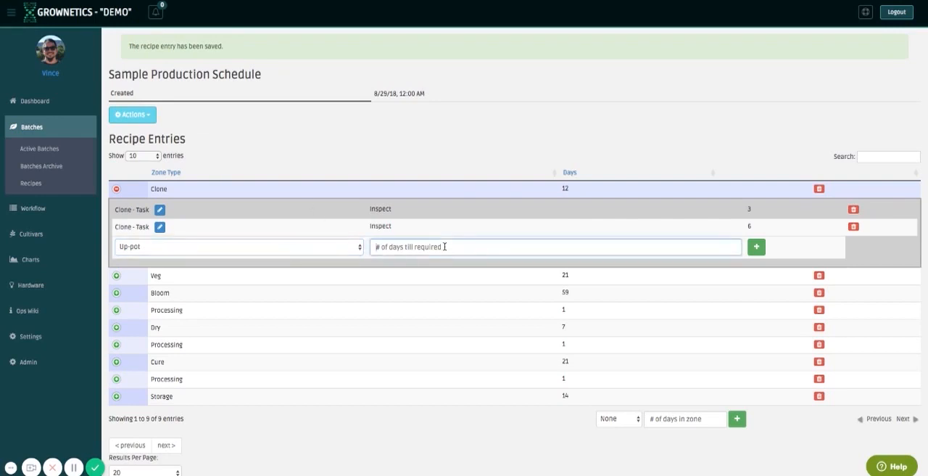
{"action": "type", "text": "12"}
{"action": "left_click", "coordinate": [756, 247]}
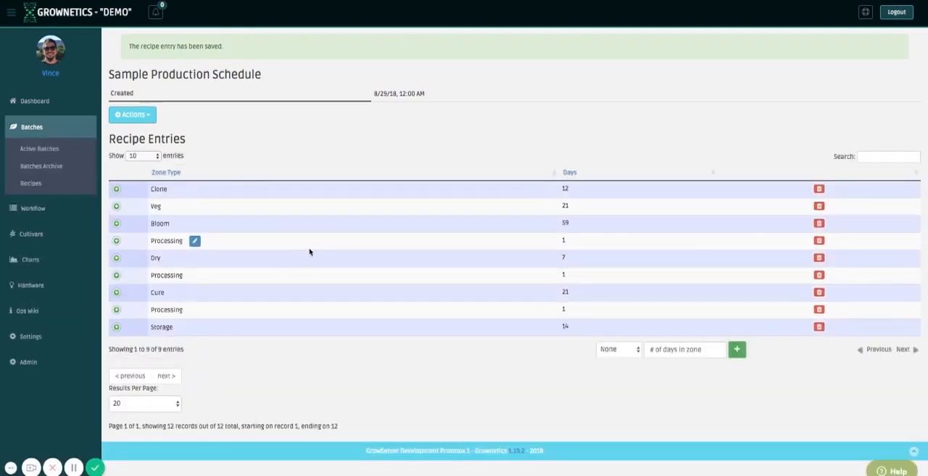
Add a Defoliate task to the Veg entry with 14 days till required.
{"action": "left_click", "coordinate": [116, 206]}
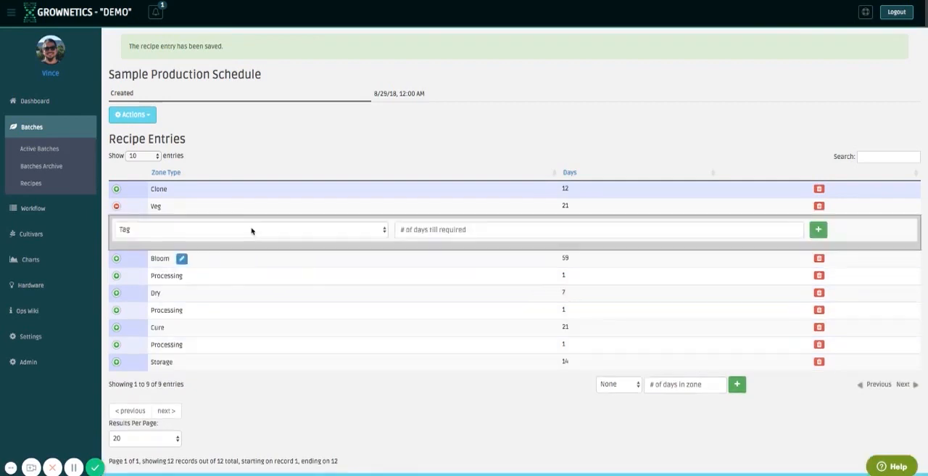
{"action": "left_click", "coordinate": [240, 230]}
{"action": "left_click", "coordinate": [242, 254]}
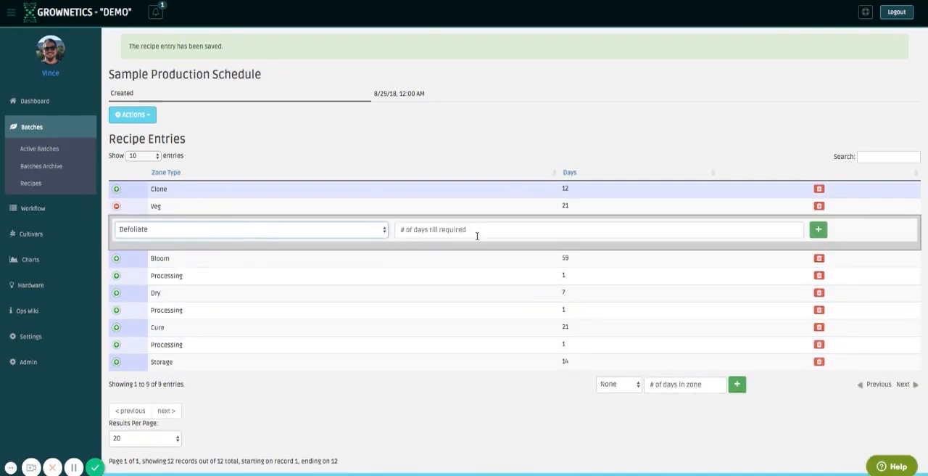
{"action": "left_click", "coordinate": [477, 229]}
{"action": "type", "text": "14"}
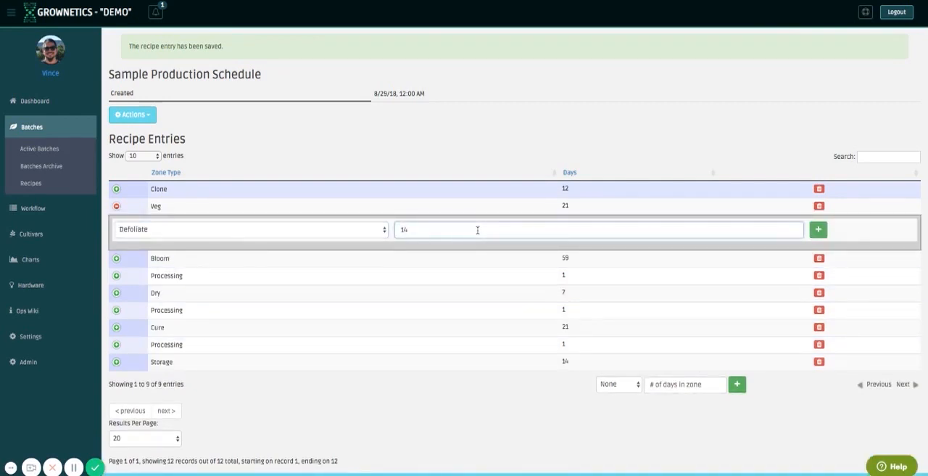
{"action": "left_click", "coordinate": [817, 229]}
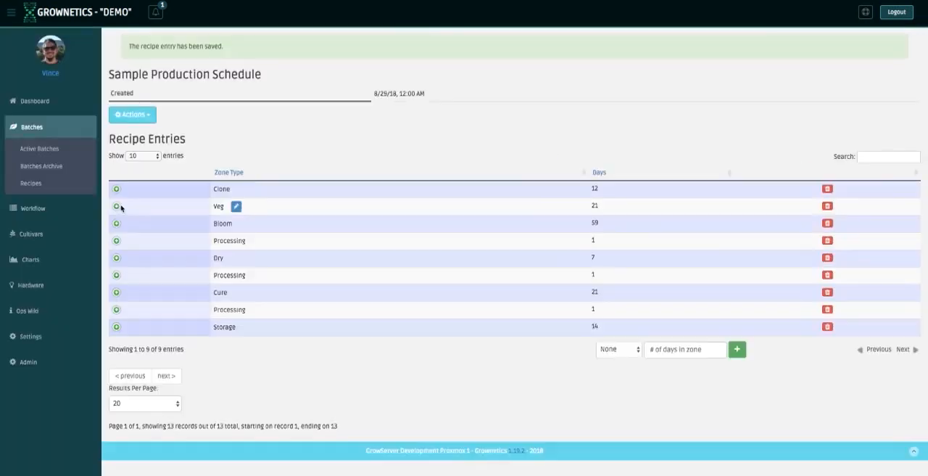
Add a Clean task to the Veg entry with 0 days till required.
{"action": "left_click", "coordinate": [117, 207]}
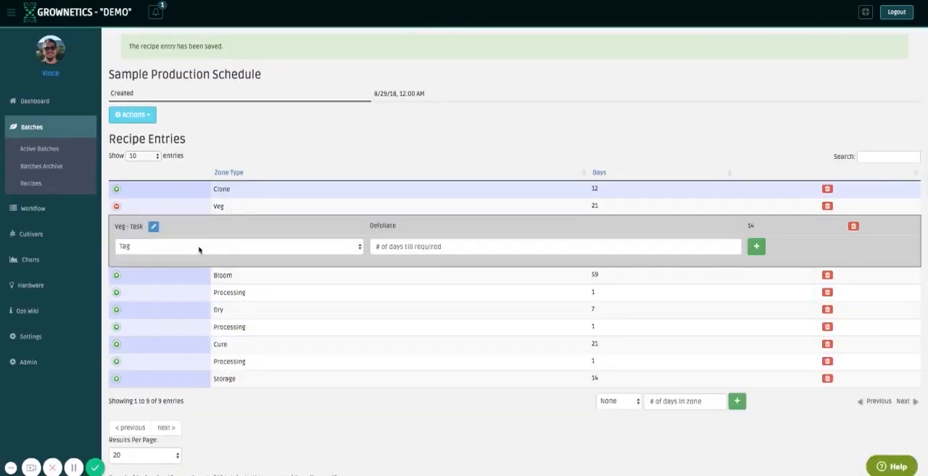
{"action": "left_click", "coordinate": [198, 247]}
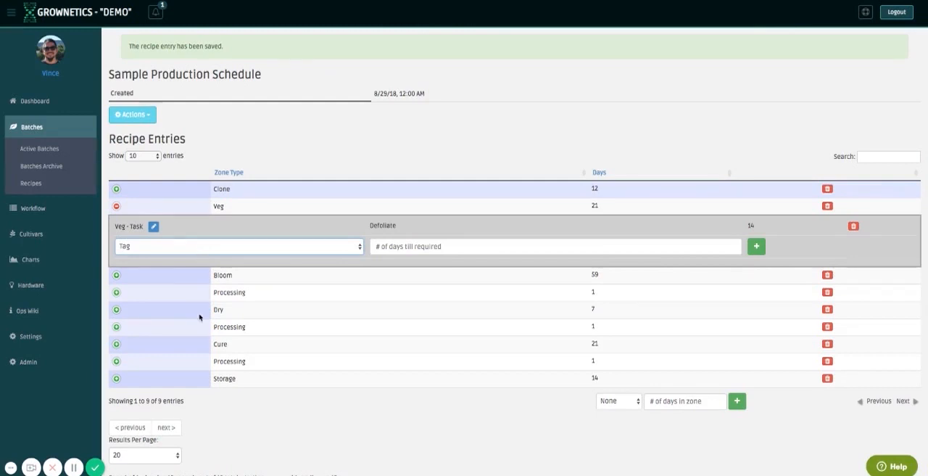
{"action": "left_click", "coordinate": [218, 296]}
{"action": "left_click", "coordinate": [398, 245]}
{"action": "left_click", "coordinate": [162, 244]}
{"action": "left_click", "coordinate": [162, 276]}
{"action": "left_click", "coordinate": [447, 247]}
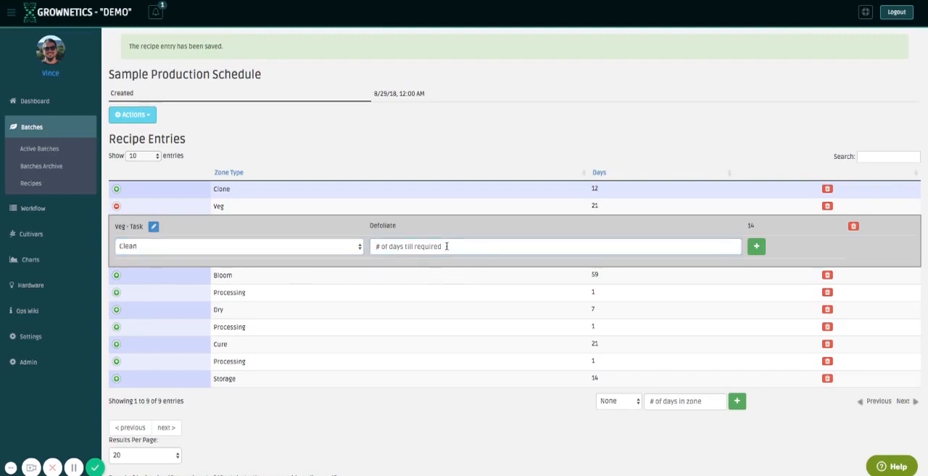
{"action": "type", "text": "1"}
{"action": "key", "text": "BackSpace"}
{"action": "type", "text": "0"}
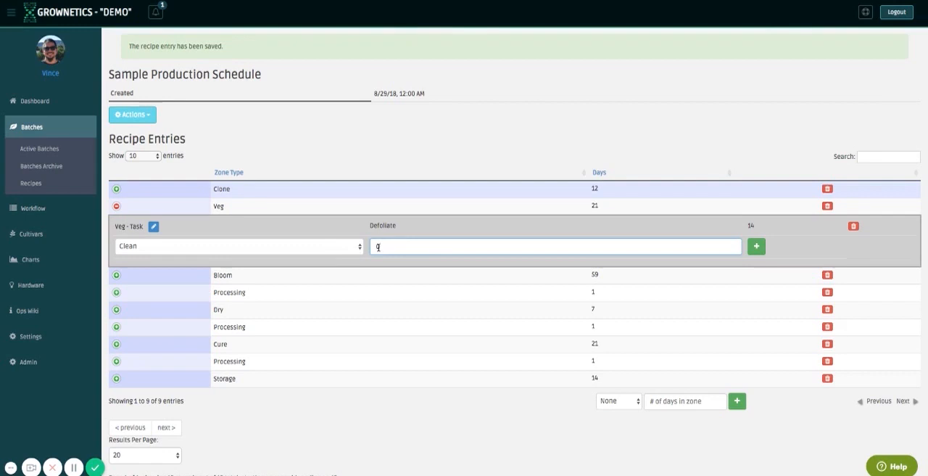
{"action": "left_click", "coordinate": [757, 247]}
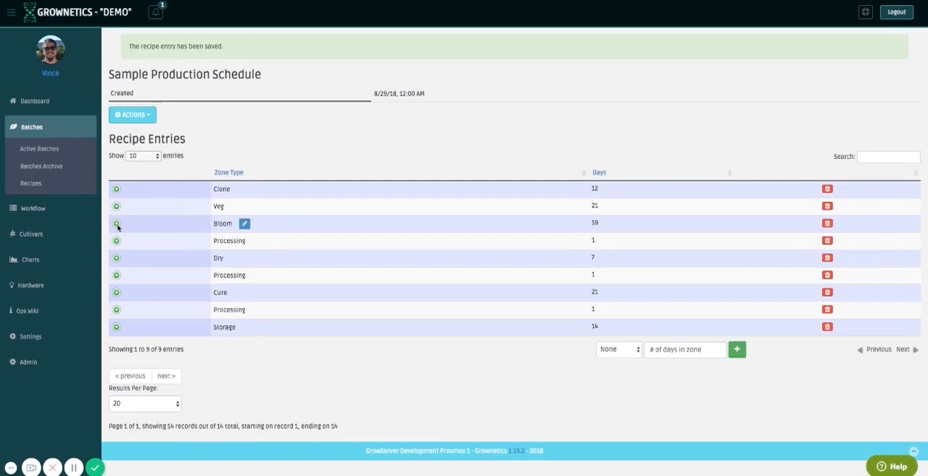
Add a Defoliate task to the Bloom entry with 7 days till required.
{"action": "left_click", "coordinate": [116, 223]}
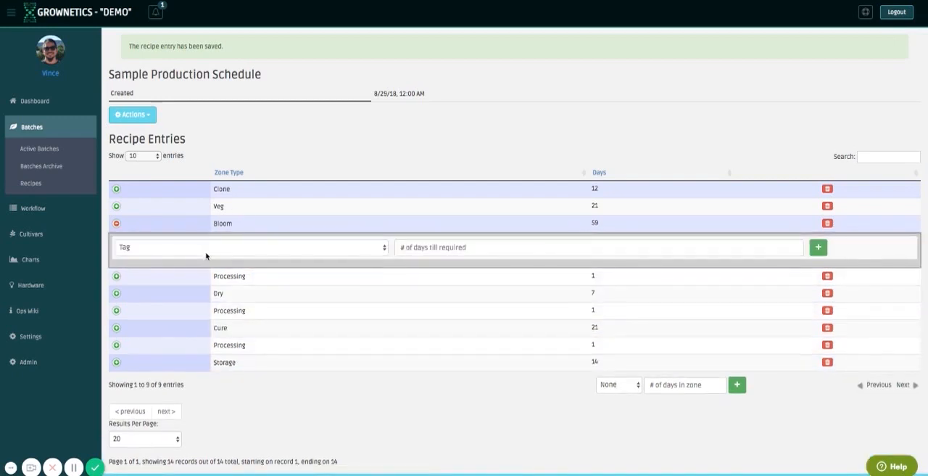
{"action": "left_click", "coordinate": [215, 266]}
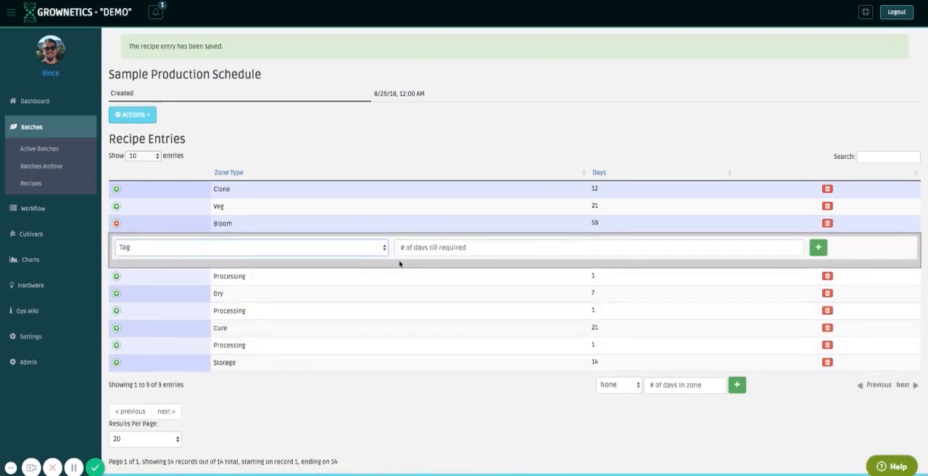
{"action": "left_click", "coordinate": [430, 247]}
{"action": "type", "text": "7"}
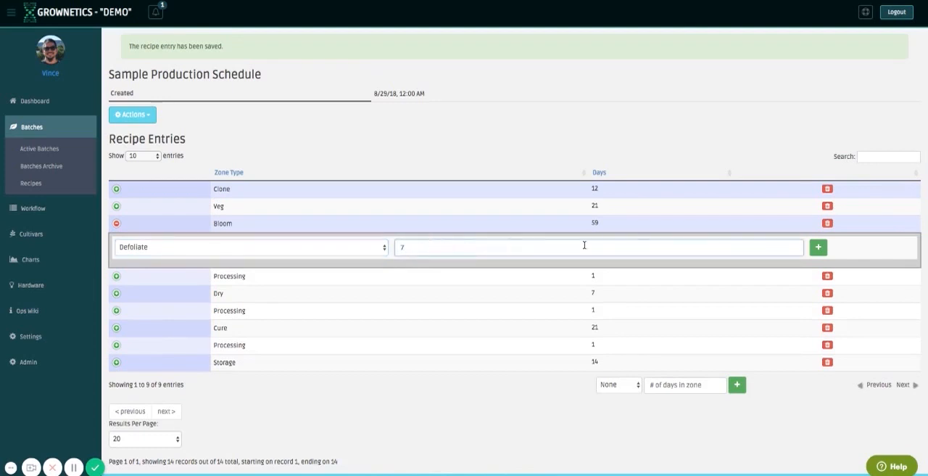
{"action": "left_click", "coordinate": [818, 247]}
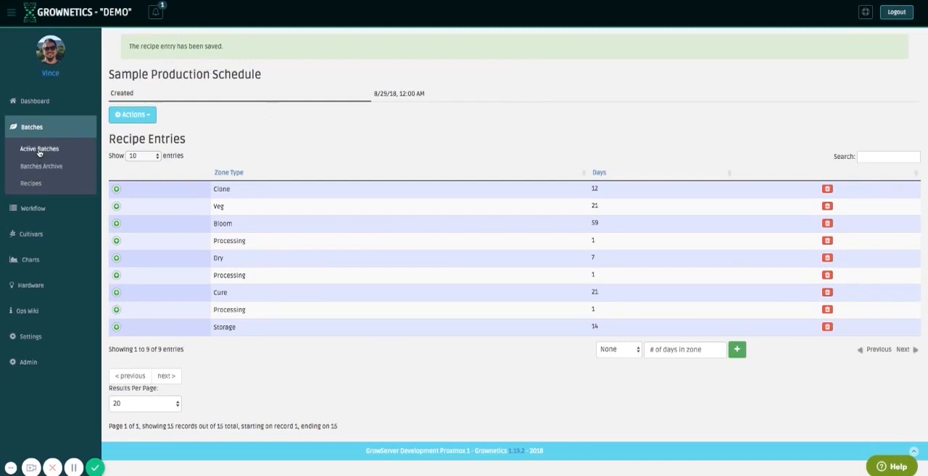
Start a new harvest batch with the Cookies strain and the planted date 2018-08-28.
{"action": "left_click", "coordinate": [52, 166]}
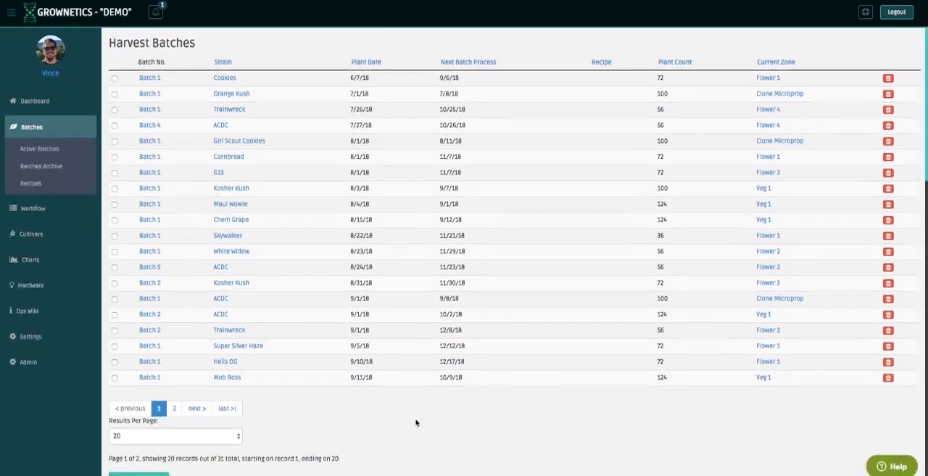
{"action": "scroll", "coordinate": [414, 425], "scroll_direction": "down", "scroll_amount": 2}
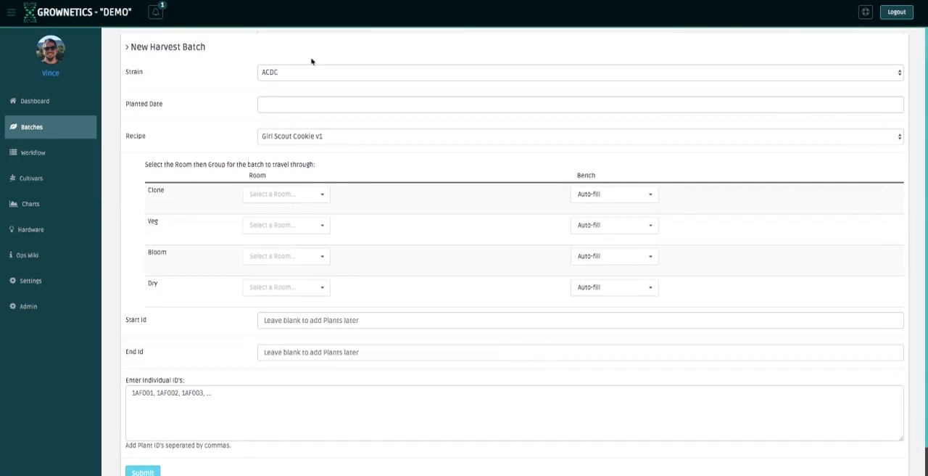
{"action": "left_click", "coordinate": [344, 164]}
{"action": "left_click", "coordinate": [321, 102]}
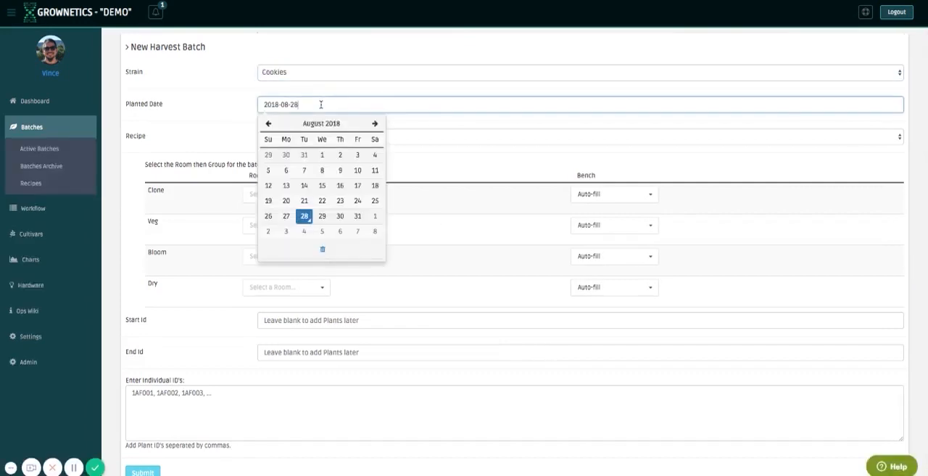
{"action": "left_click", "coordinate": [305, 216]}
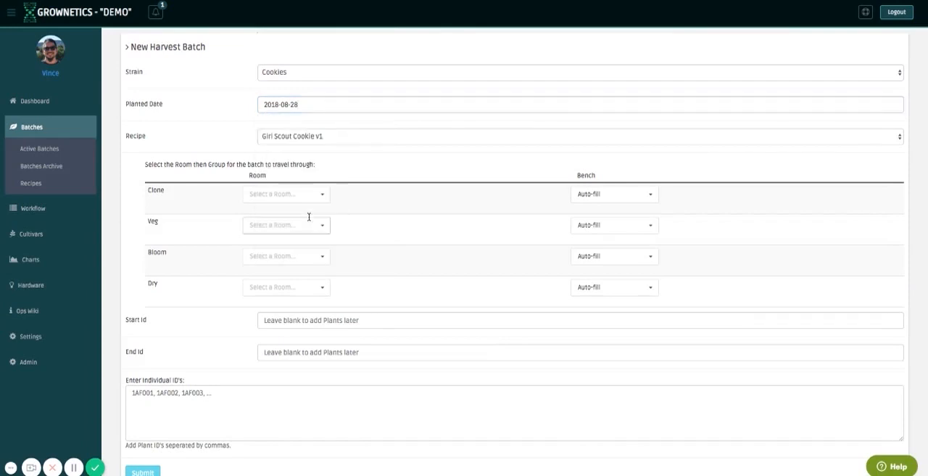
Assign the Sample Production Schedule recipe to the new harvest batch.
{"action": "left_click", "coordinate": [304, 142]}
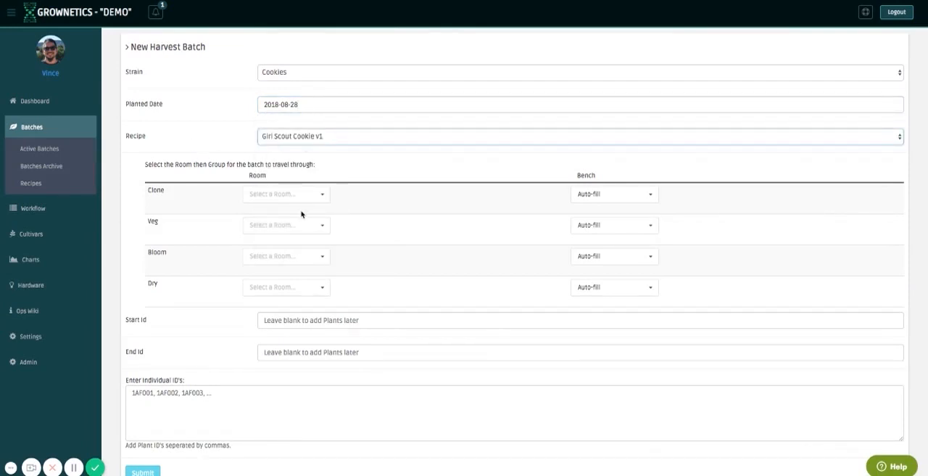
{"action": "key", "text": "Down"}
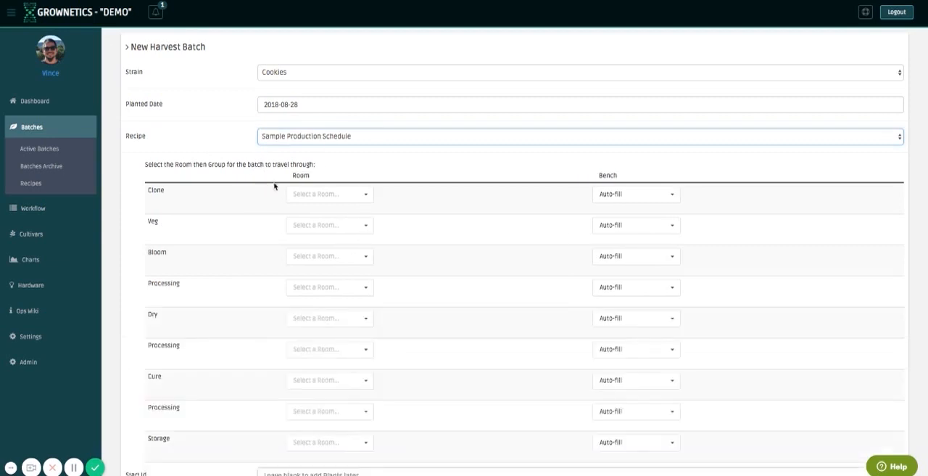
{"action": "left_click", "coordinate": [171, 173]}
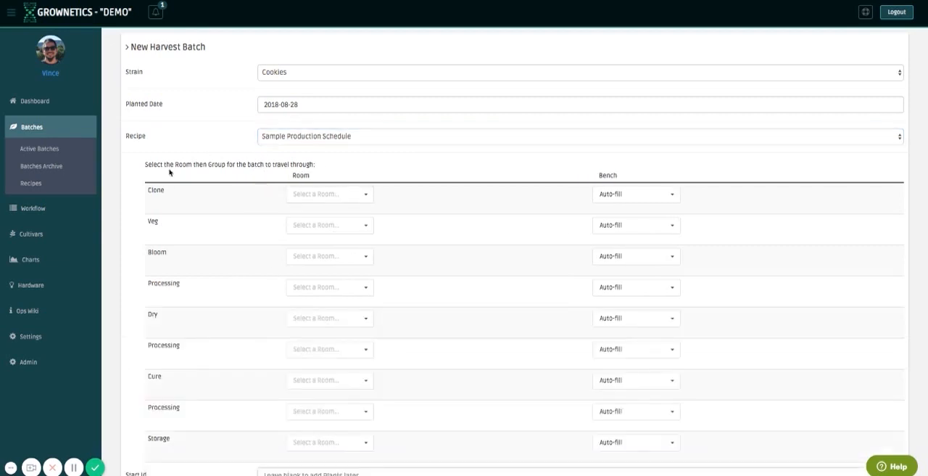
Assign the rooms Clone Microprop to Clone, Veg 1 to Veg and Flower 2 to Bloom.
{"action": "scroll", "coordinate": [170, 172], "scroll_direction": "down", "scroll_amount": 2}
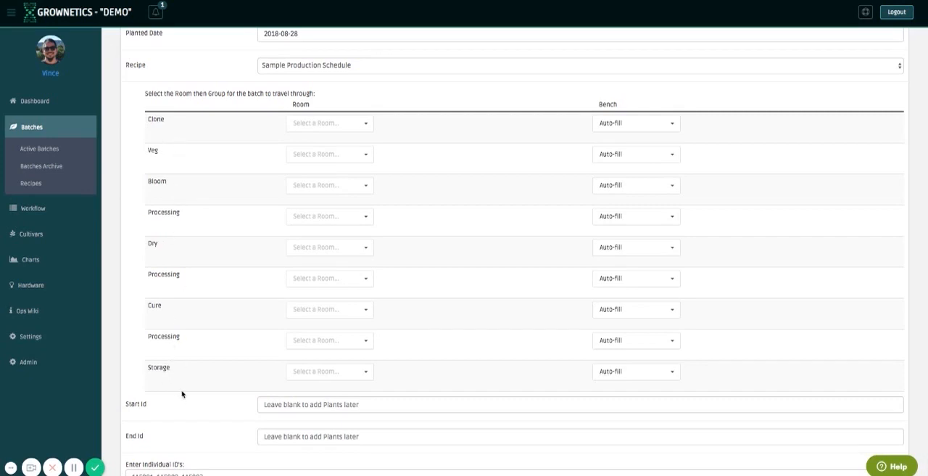
{"action": "left_click", "coordinate": [330, 123]}
{"action": "left_click", "coordinate": [332, 138]}
{"action": "left_click", "coordinate": [342, 154]}
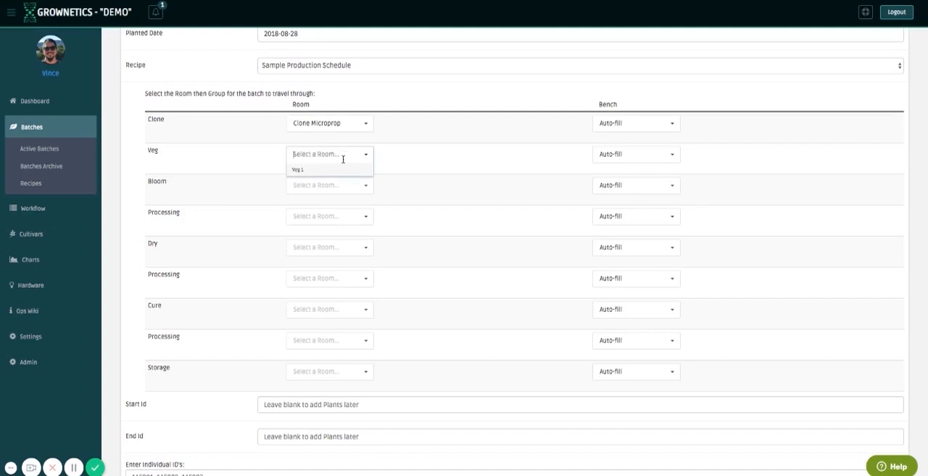
{"action": "left_click", "coordinate": [343, 168]}
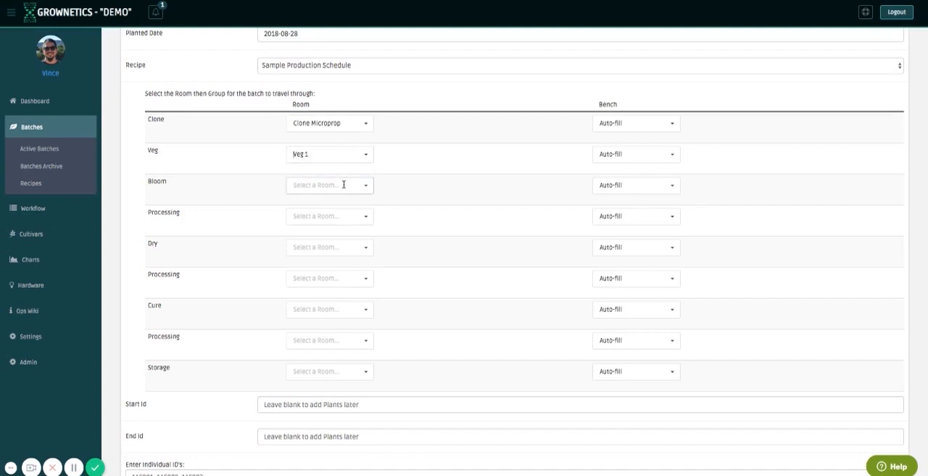
{"action": "left_click", "coordinate": [344, 184]}
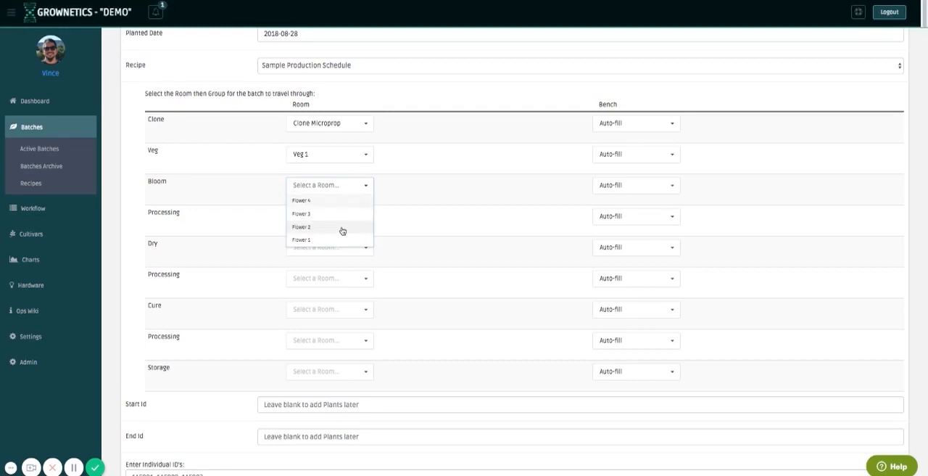
{"action": "left_click", "coordinate": [342, 227]}
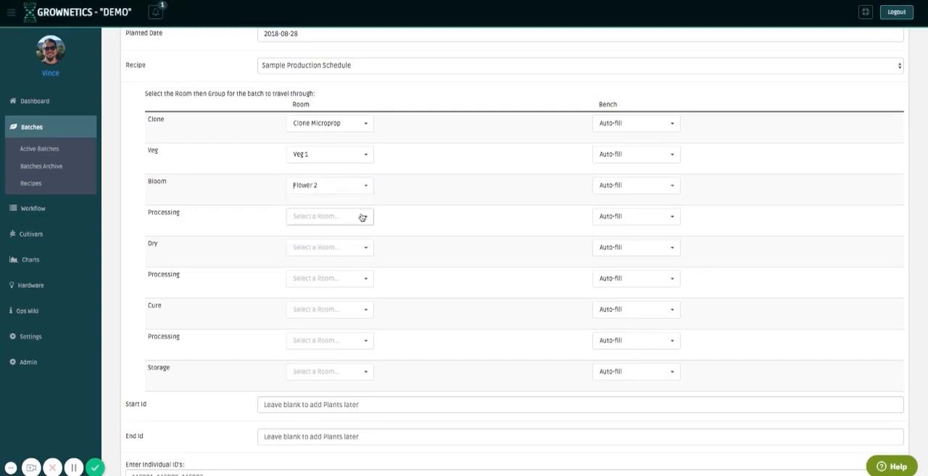
Assign the Trim room to the Processing stages before and after drying, and Dry 1 to the Dry stage.
{"action": "left_click", "coordinate": [363, 218]}
{"action": "left_click", "coordinate": [363, 231]}
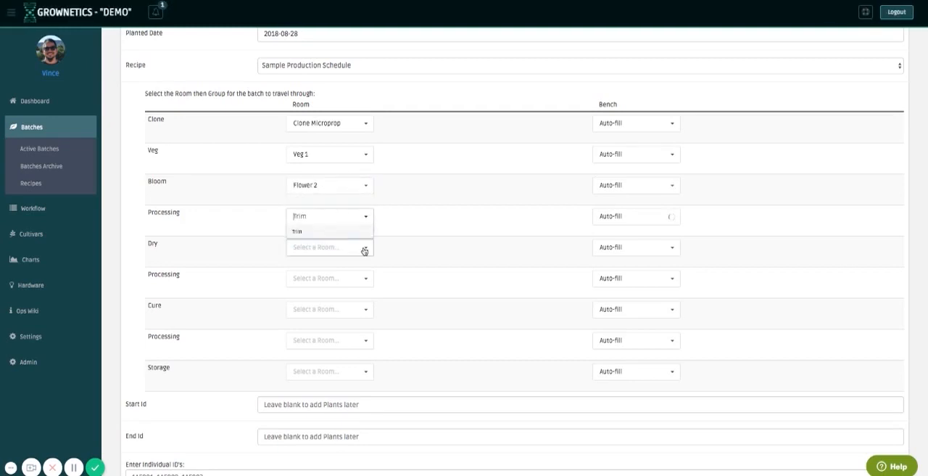
{"action": "left_click", "coordinate": [364, 248]}
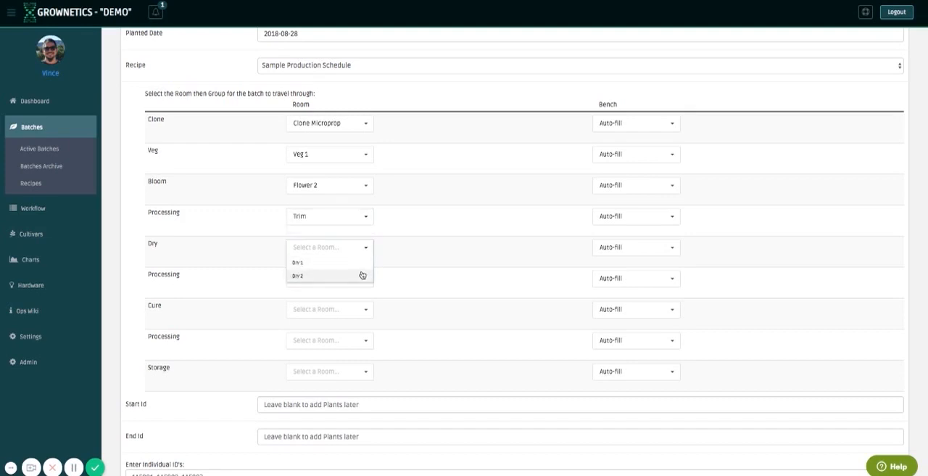
{"action": "left_click", "coordinate": [363, 275]}
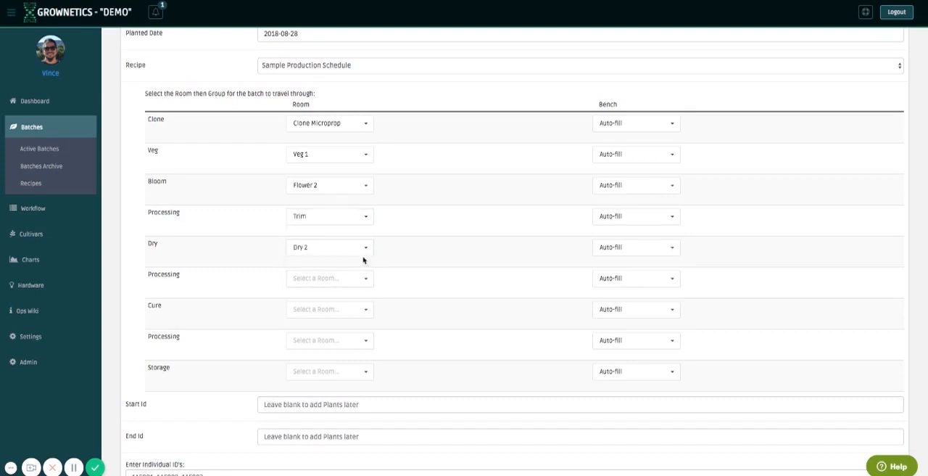
{"action": "left_click", "coordinate": [364, 252]}
{"action": "left_click", "coordinate": [362, 263]}
{"action": "left_click", "coordinate": [330, 279]}
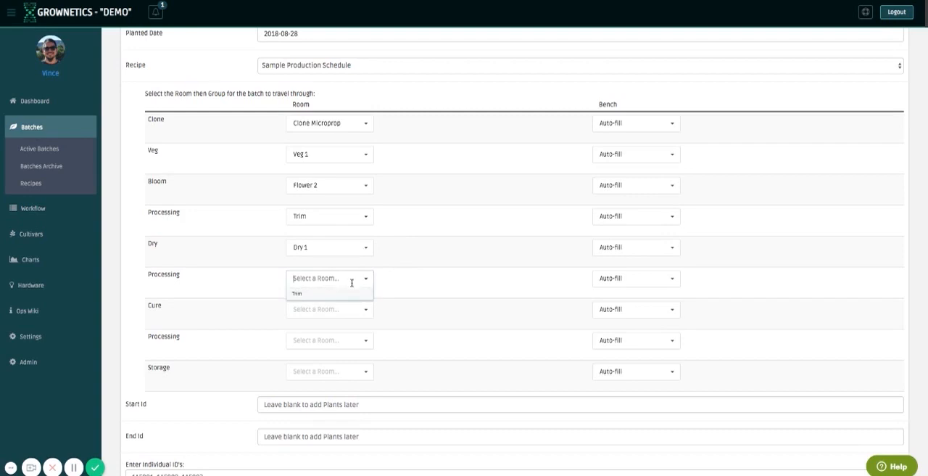
{"action": "left_click", "coordinate": [354, 292]}
Assign the rooms Cure to the Cure stage, Trim to the last Processing stage and Vault to Storage.
{"action": "left_click", "coordinate": [346, 310]}
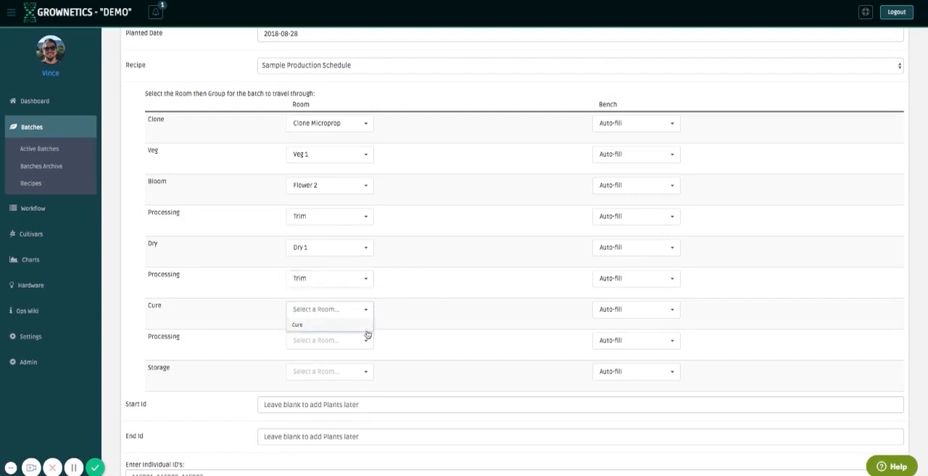
{"action": "left_click", "coordinate": [362, 322]}
{"action": "left_click", "coordinate": [364, 341]}
{"action": "left_click", "coordinate": [352, 355]}
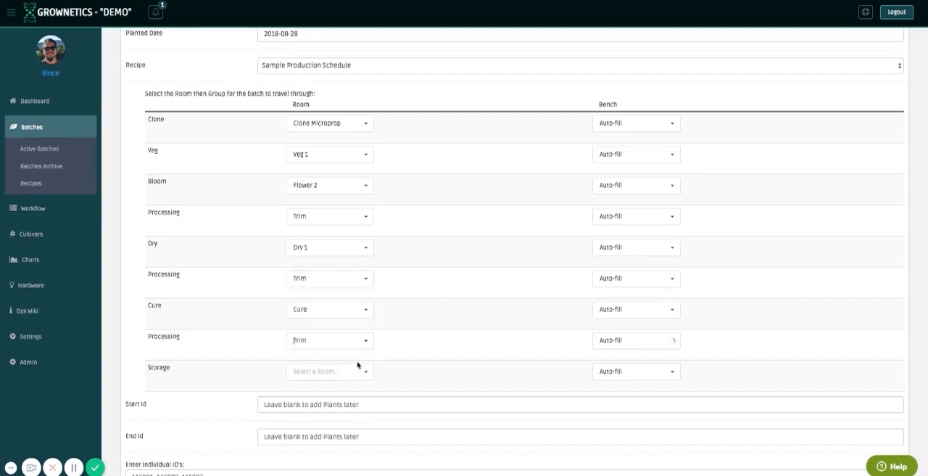
{"action": "left_click", "coordinate": [356, 368]}
{"action": "left_click", "coordinate": [358, 387]}
Look through the bench options available for the Veg and Clone stages.
{"action": "left_click", "coordinate": [651, 156]}
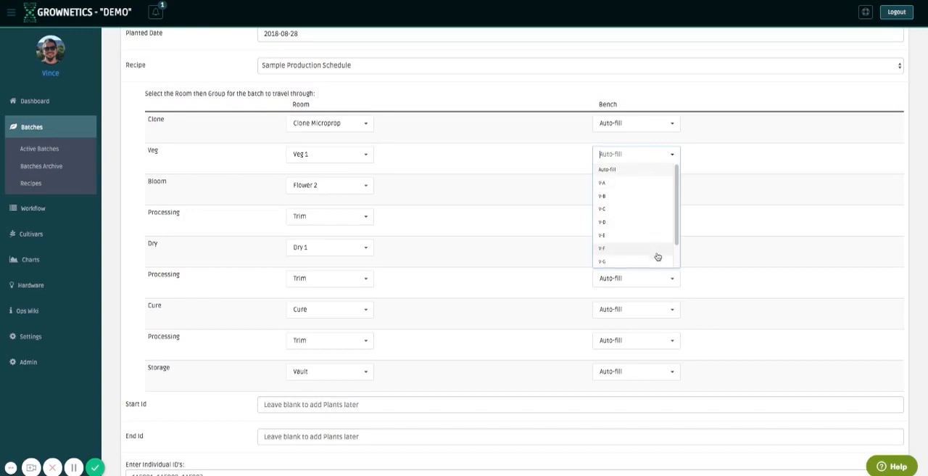
{"action": "left_click_drag", "start_coordinate": [677, 225], "coordinate": [677, 179]}
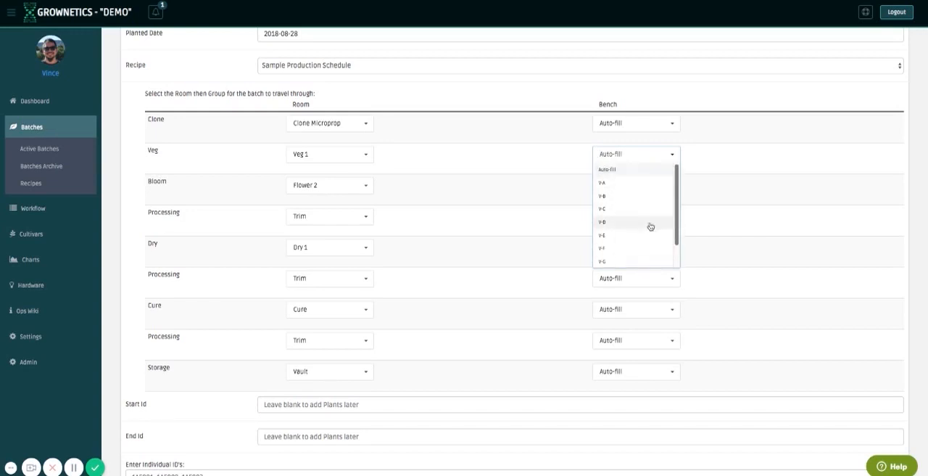
{"action": "left_click", "coordinate": [735, 174]}
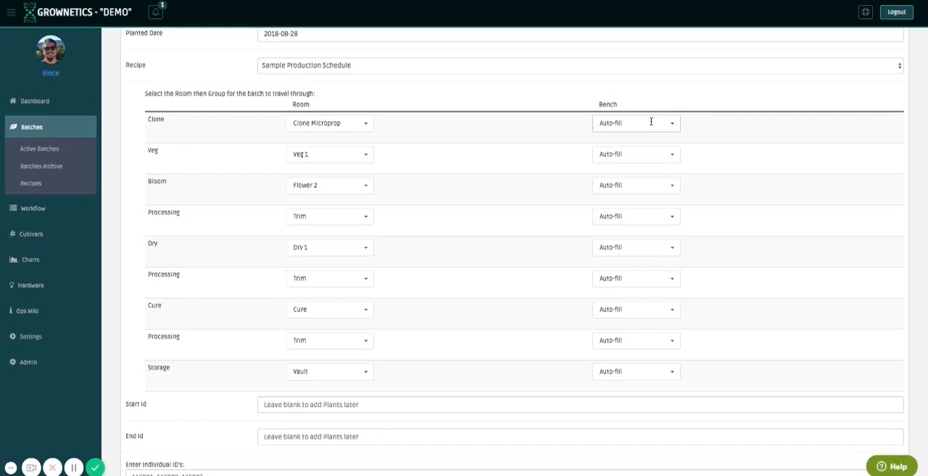
{"action": "left_click", "coordinate": [651, 123]}
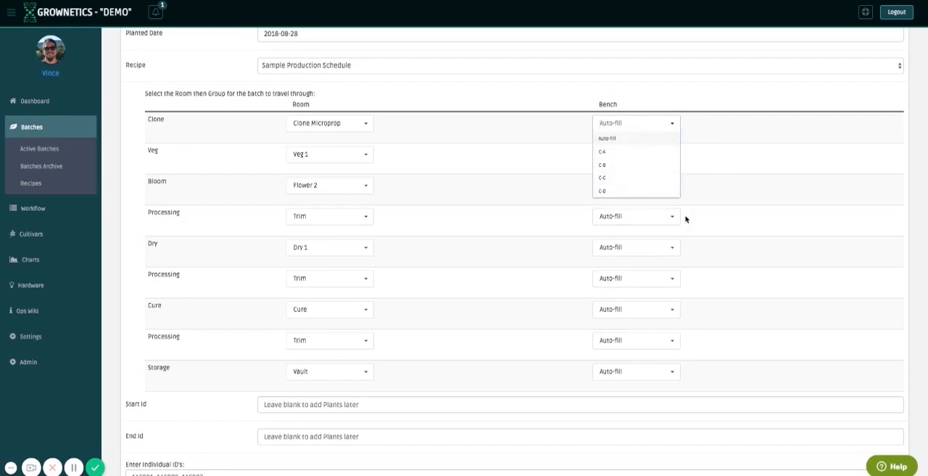
{"action": "left_click", "coordinate": [716, 200]}
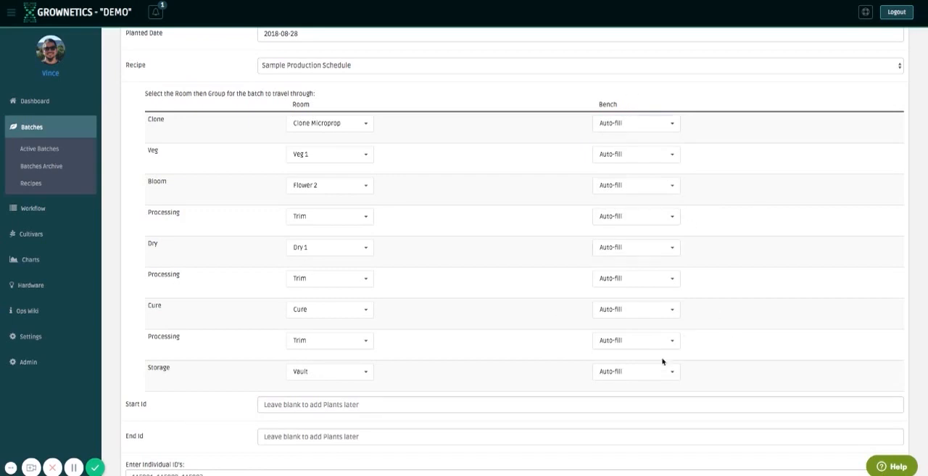
Enter 98098KINETIEN1900 as the batch's plant Start Id.
{"action": "scroll", "coordinate": [792, 355], "scroll_direction": "down", "scroll_amount": 3}
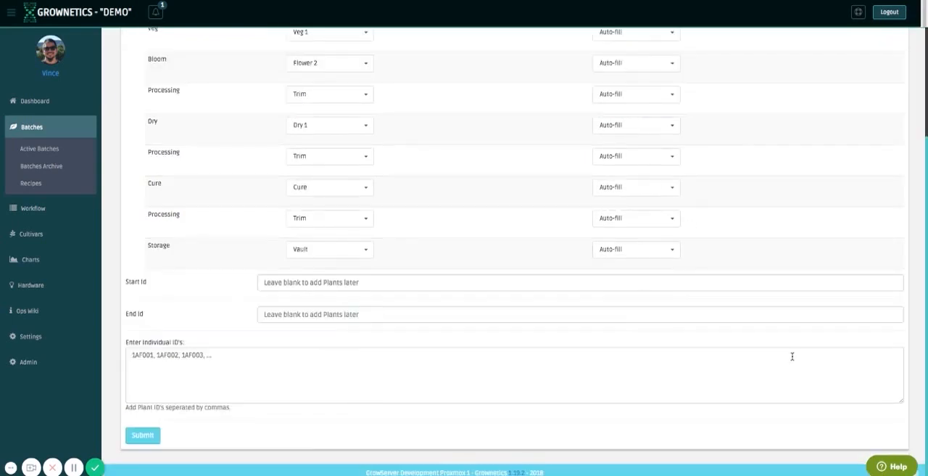
{"action": "left_click", "coordinate": [327, 281]}
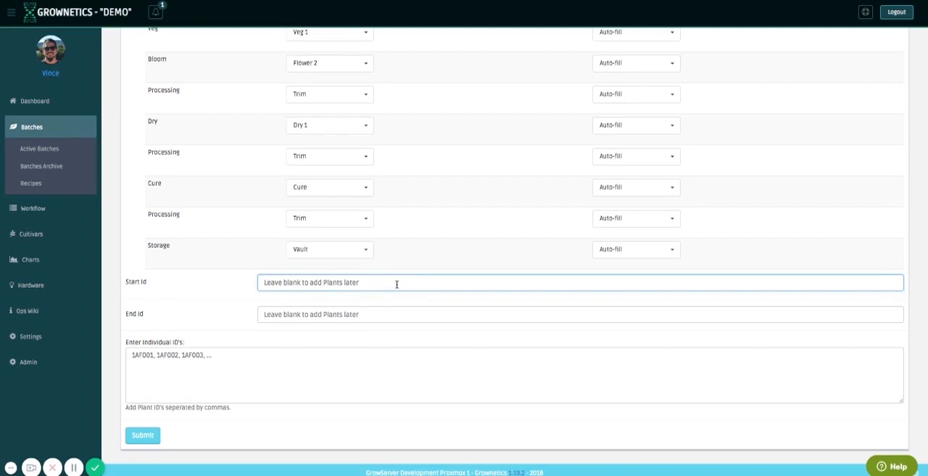
{"action": "type", "text": "98098KINETIEN"}
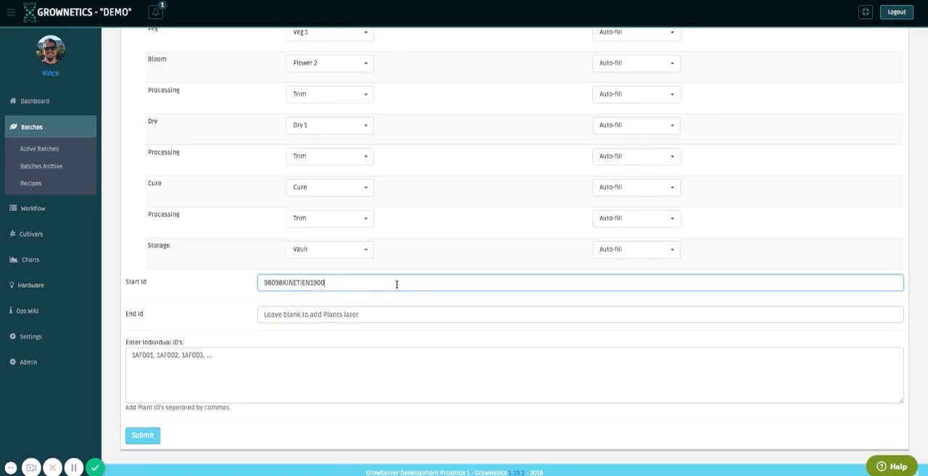
Enter 98098KINETIEN1929 as the batch's plant End Id, leave the individual IDs empty and submit the new harvest batch.
{"action": "key", "text": "ctrl+a"}
{"action": "key", "text": "ctrl+c"}
{"action": "key", "text": "Tab"}
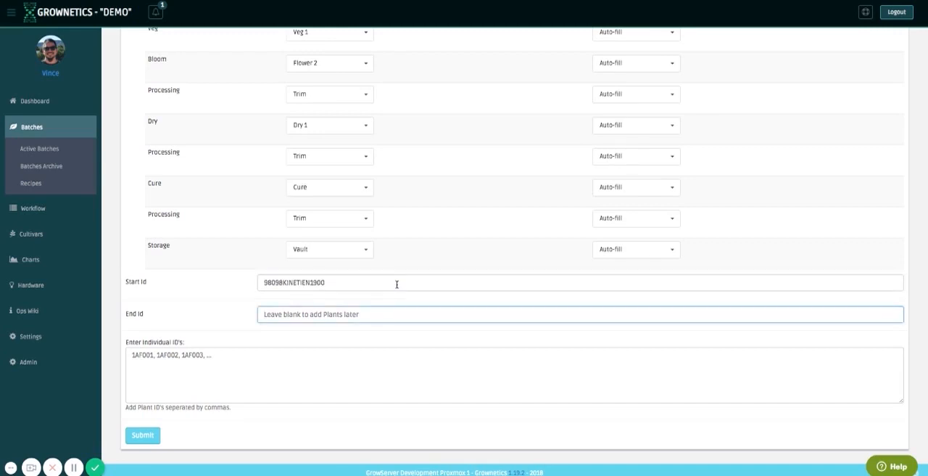
{"action": "key", "text": "ctrl+v"}
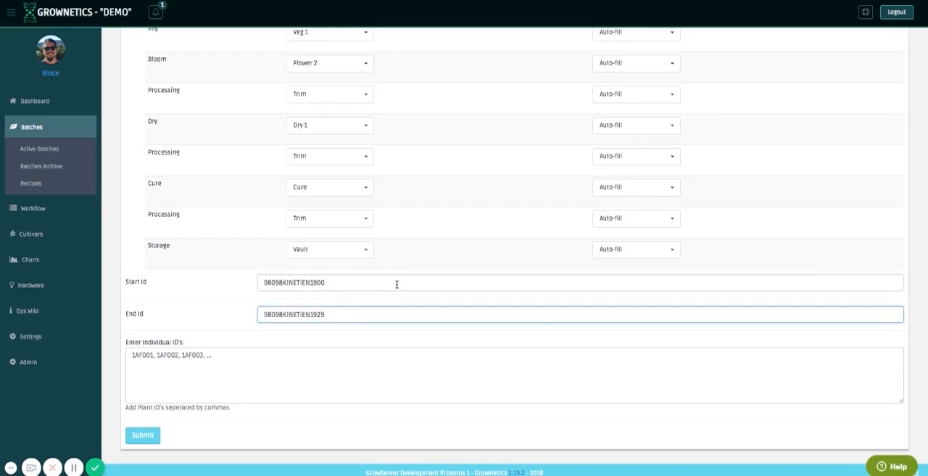
{"action": "left_click", "coordinate": [172, 360]}
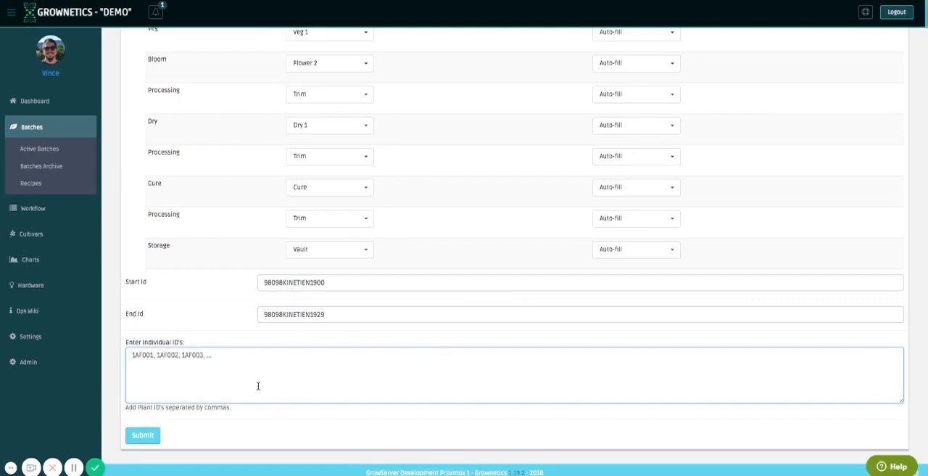
{"action": "left_click", "coordinate": [145, 439]}
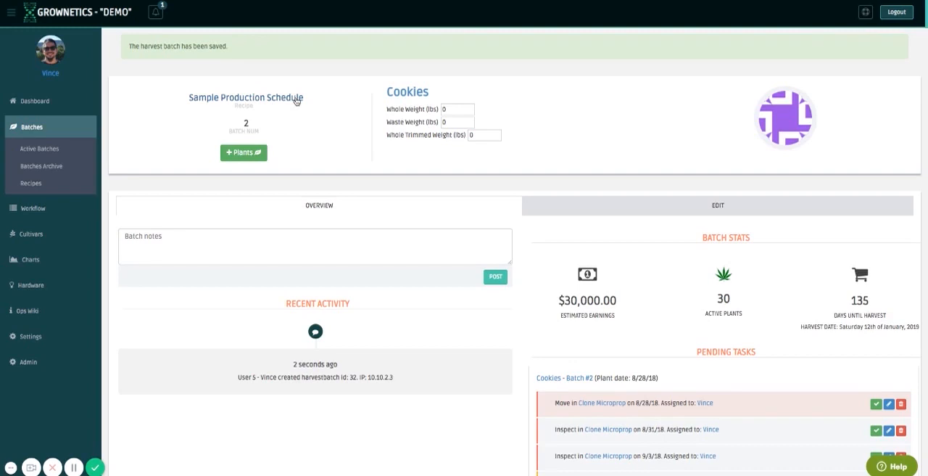
Look at the form for adding more plants to the batch and leave it without entering any IDs.
{"action": "left_click", "coordinate": [252, 159]}
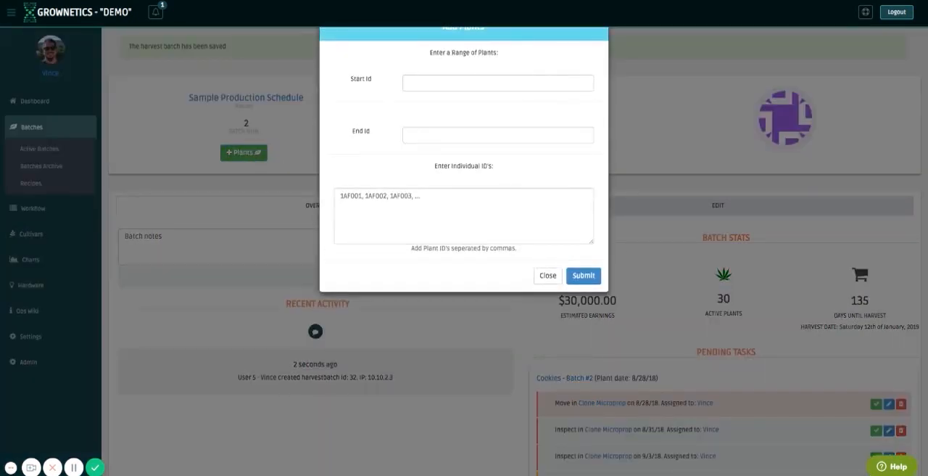
{"action": "left_click", "coordinate": [581, 273]}
Show 100 entries in the Active Plants in Batch table and sort the plants by Short ID.
{"action": "scroll", "coordinate": [567, 318], "scroll_direction": "down", "scroll_amount": 12}
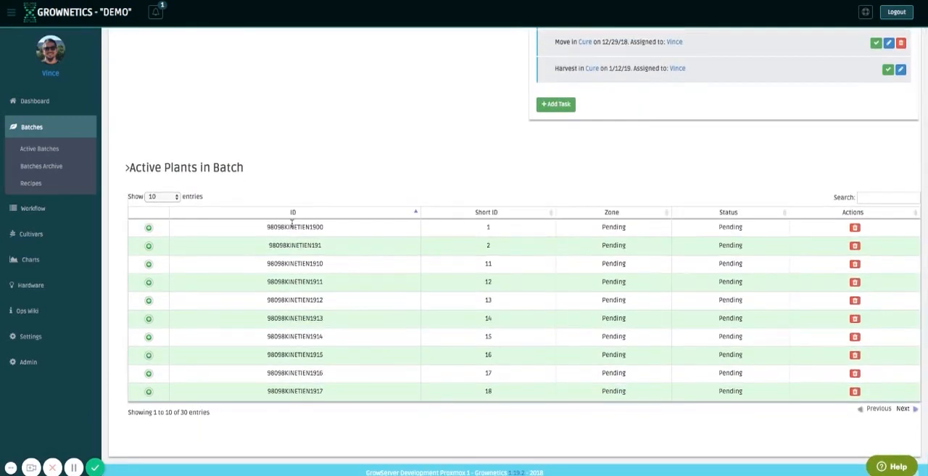
{"action": "left_click", "coordinate": [169, 197]}
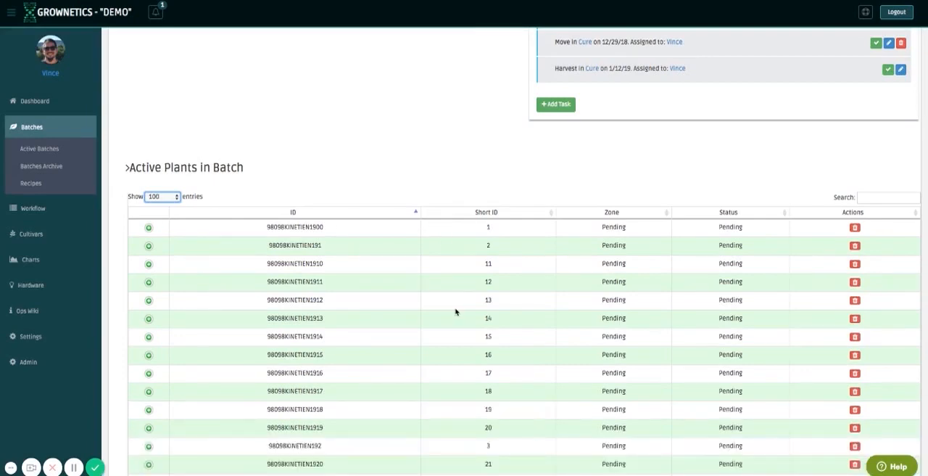
{"action": "scroll", "coordinate": [456, 313], "scroll_direction": "down", "scroll_amount": 1}
{"action": "scroll", "coordinate": [456, 313], "scroll_direction": "down", "scroll_amount": 4}
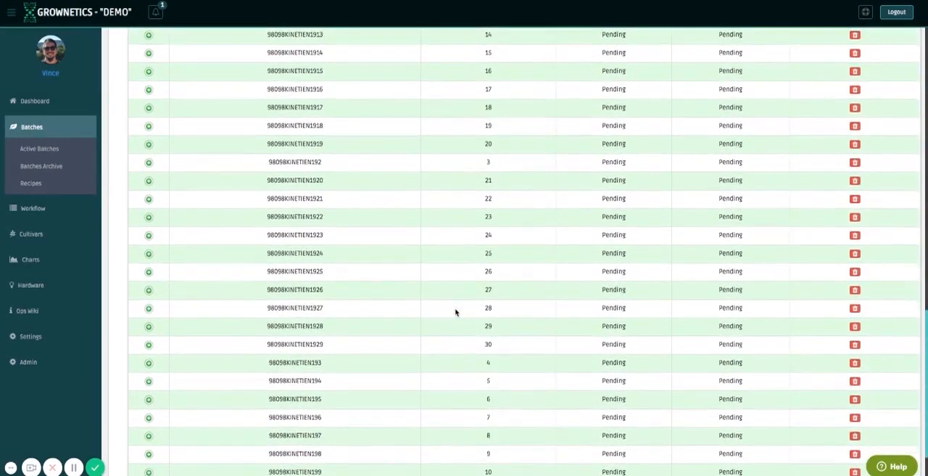
{"action": "scroll", "coordinate": [456, 312], "scroll_direction": "up", "scroll_amount": 4}
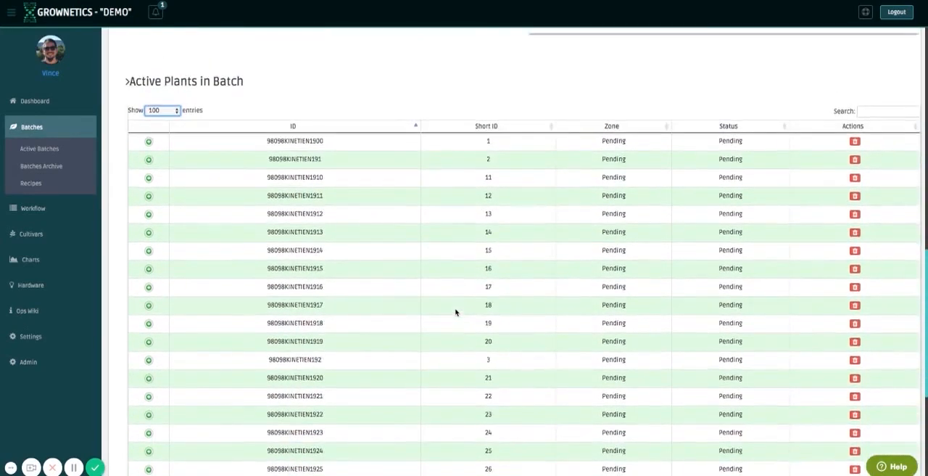
{"action": "left_click", "coordinate": [493, 132]}
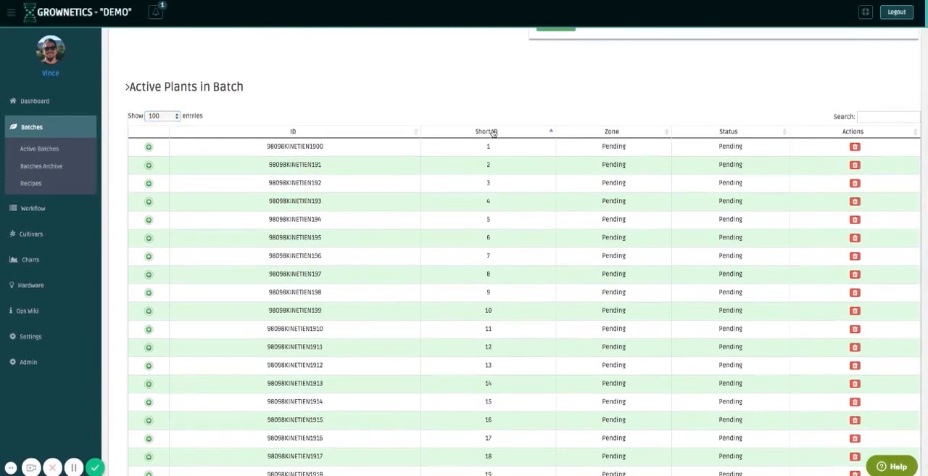
{"action": "scroll", "coordinate": [517, 317], "scroll_direction": "down", "scroll_amount": 1}
{"action": "scroll", "coordinate": [518, 318], "scroll_direction": "down", "scroll_amount": 3}
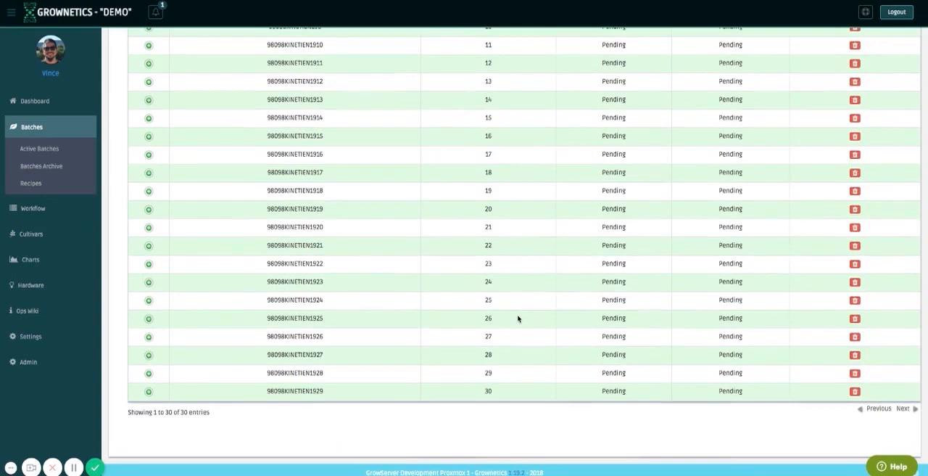
{"action": "scroll", "coordinate": [517, 317], "scroll_direction": "up", "scroll_amount": 4}
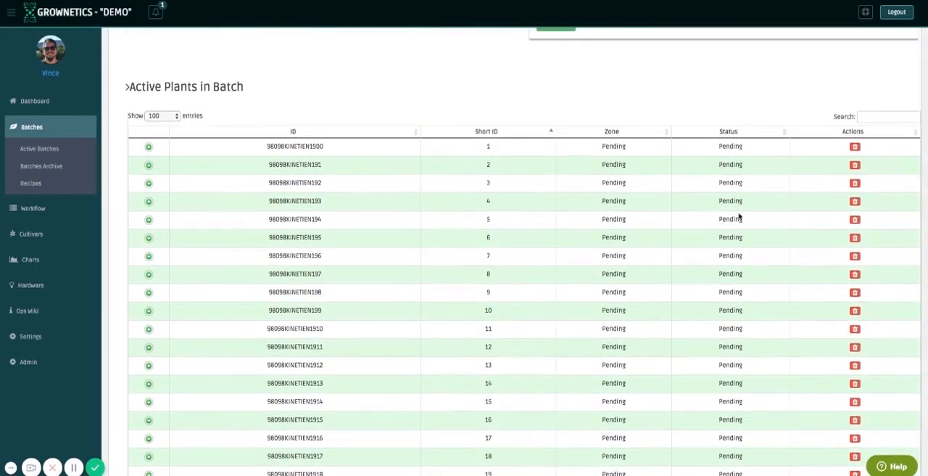
Mark the Cookies batch's pending Move task in Clone Microprop as completed.
{"action": "scroll", "coordinate": [739, 234], "scroll_direction": "up", "scroll_amount": 4}
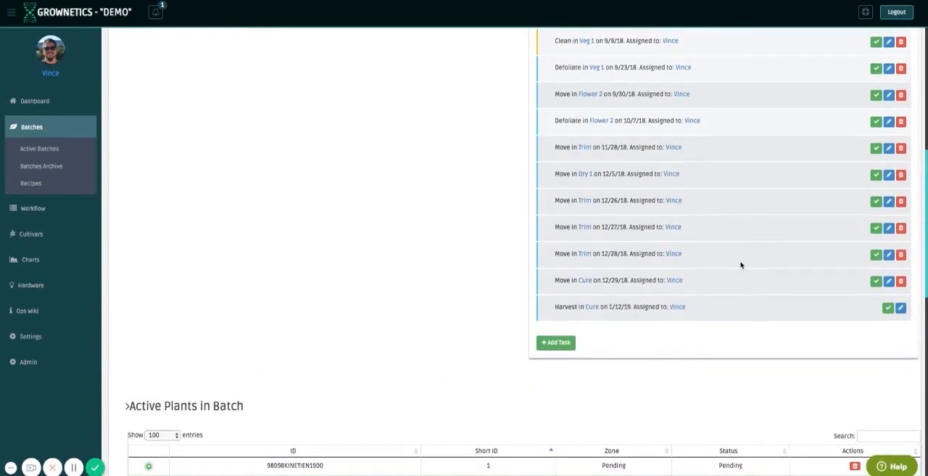
{"action": "scroll", "coordinate": [745, 302], "scroll_direction": "up", "scroll_amount": 2}
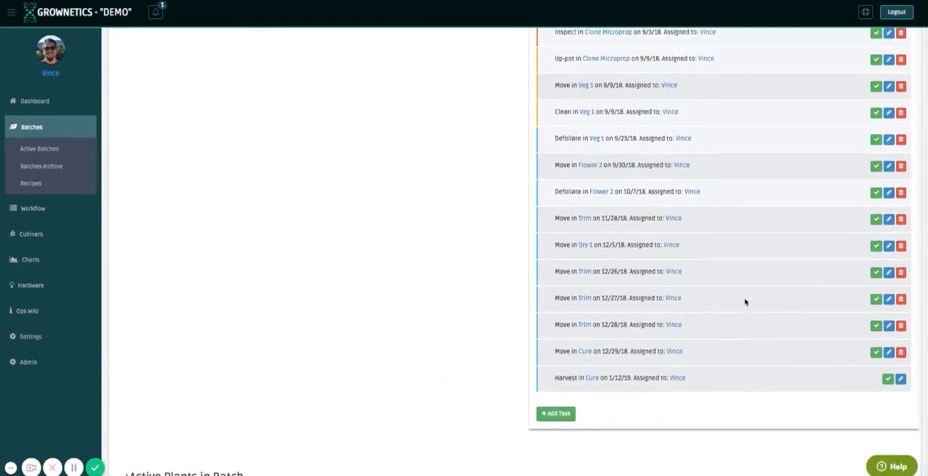
{"action": "scroll", "coordinate": [746, 301], "scroll_direction": "up", "scroll_amount": 5}
{"action": "scroll", "coordinate": [745, 302], "scroll_direction": "up", "scroll_amount": 1}
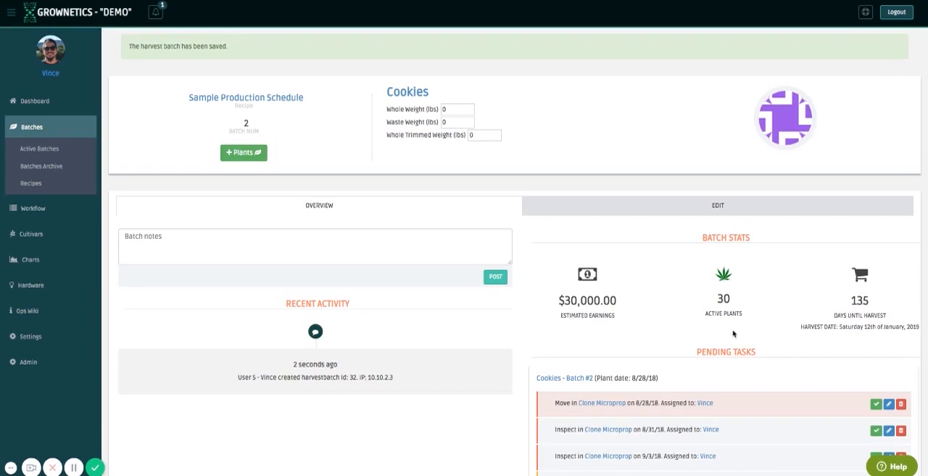
{"action": "scroll", "coordinate": [729, 319], "scroll_direction": "down", "scroll_amount": 1}
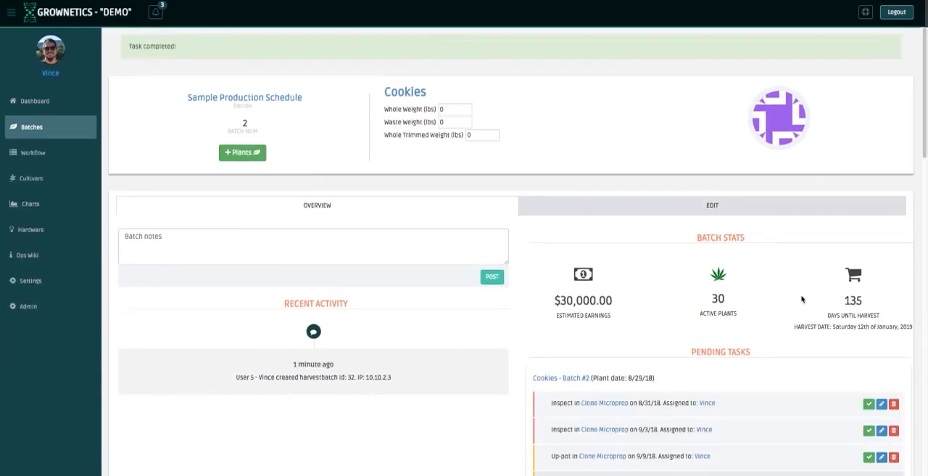
Check the batch's completed Move task and the zone and status of its active plants.
{"action": "scroll", "coordinate": [802, 298], "scroll_direction": "down", "scroll_amount": 2}
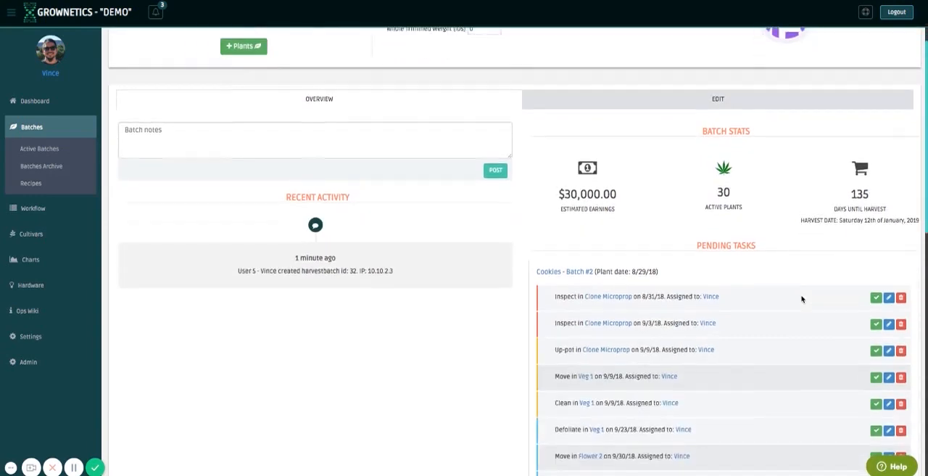
{"action": "scroll", "coordinate": [802, 298], "scroll_direction": "down", "scroll_amount": 10}
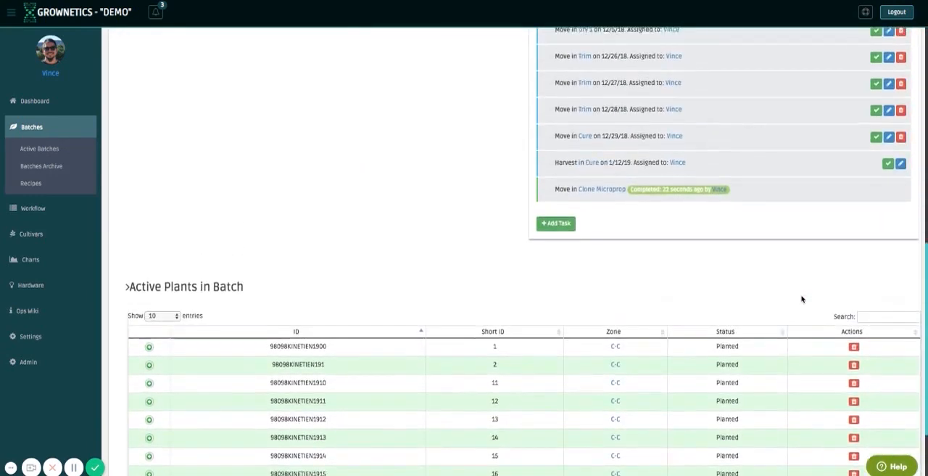
{"action": "scroll", "coordinate": [801, 299], "scroll_direction": "up", "scroll_amount": 1}
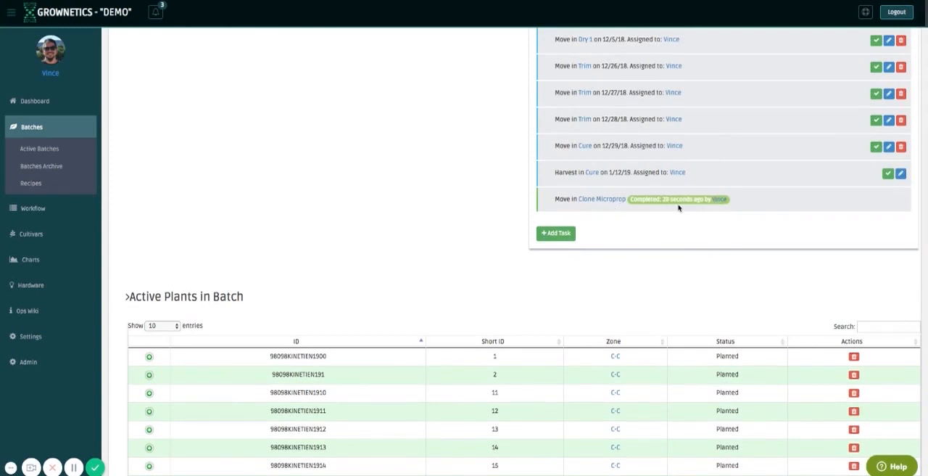
{"action": "scroll", "coordinate": [673, 223], "scroll_direction": "up", "scroll_amount": 5}
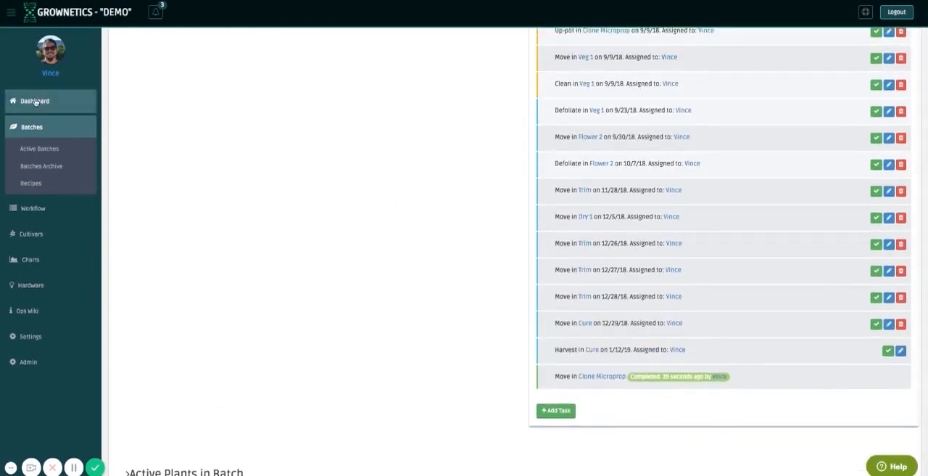
Go to the dashboard's facility map and view the details of two plants from Cookies - Batch #2.
{"action": "left_click", "coordinate": [69, 108]}
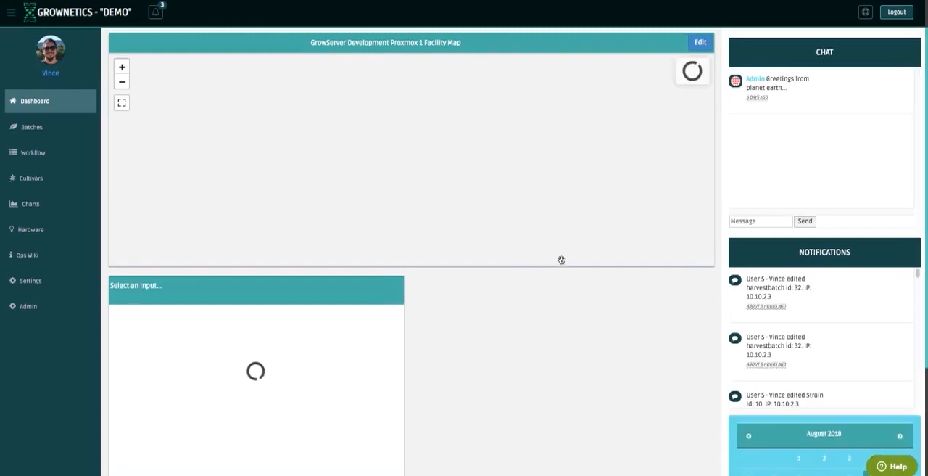
{"action": "scroll", "coordinate": [555, 241], "scroll_direction": "up", "scroll_amount": 2}
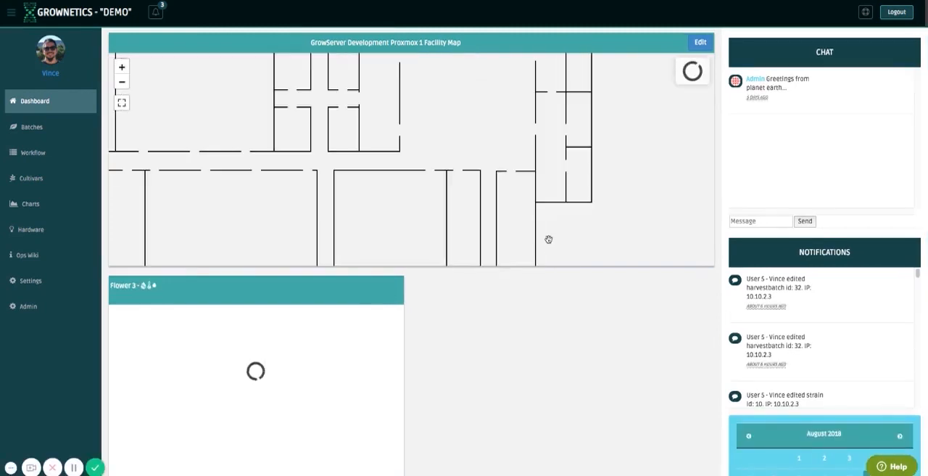
{"action": "scroll", "coordinate": [544, 232], "scroll_direction": "up", "scroll_amount": 1}
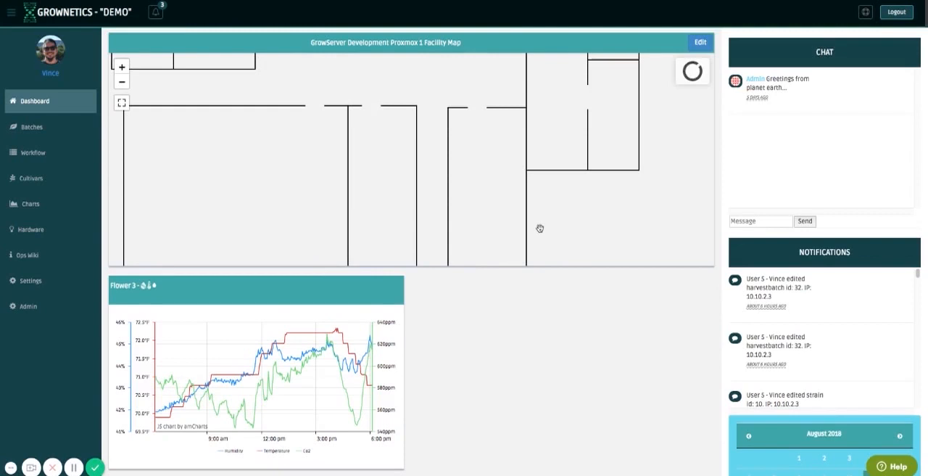
{"action": "left_click_drag", "start_coordinate": [540, 228], "coordinate": [622, 182]}
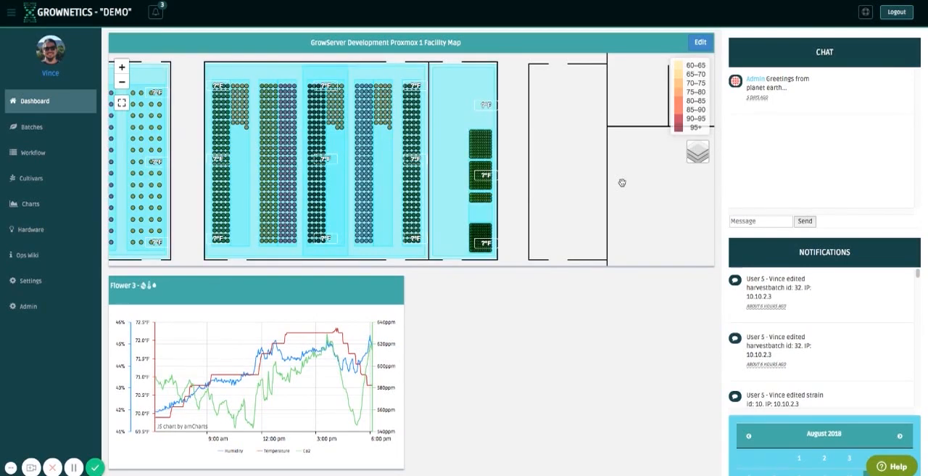
{"action": "left_click", "coordinate": [478, 201]}
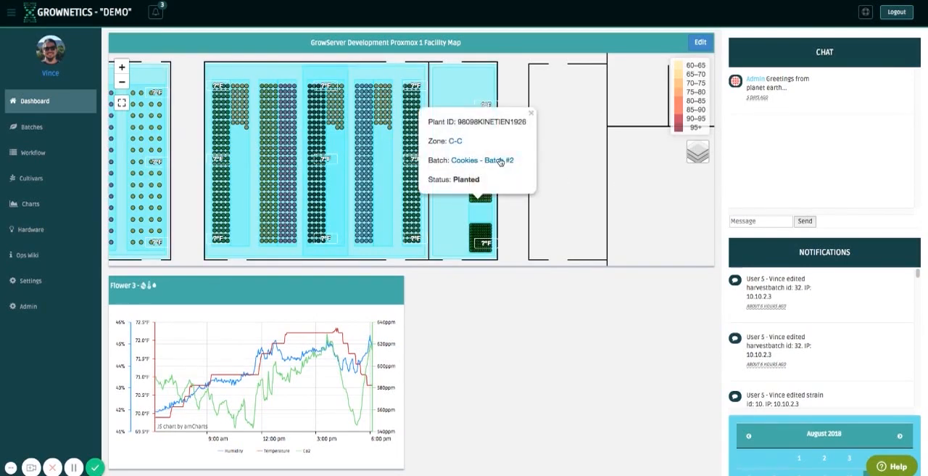
{"action": "left_click", "coordinate": [532, 112]}
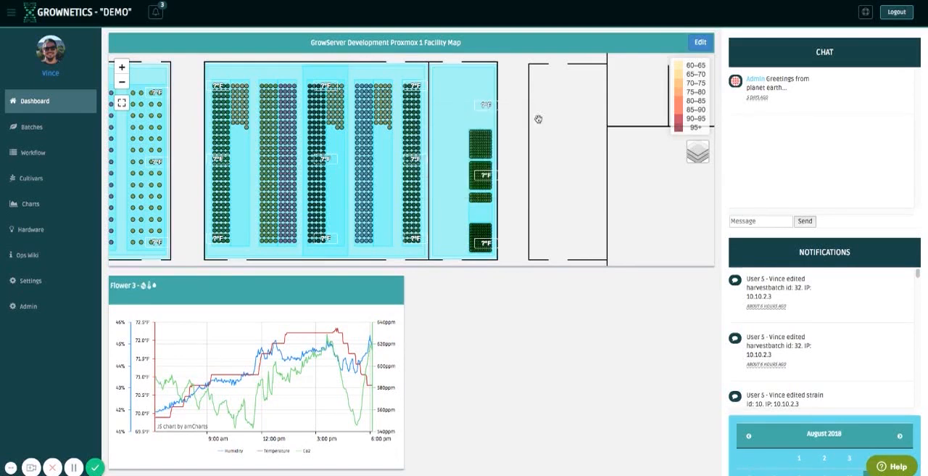
{"action": "left_click", "coordinate": [486, 202]}
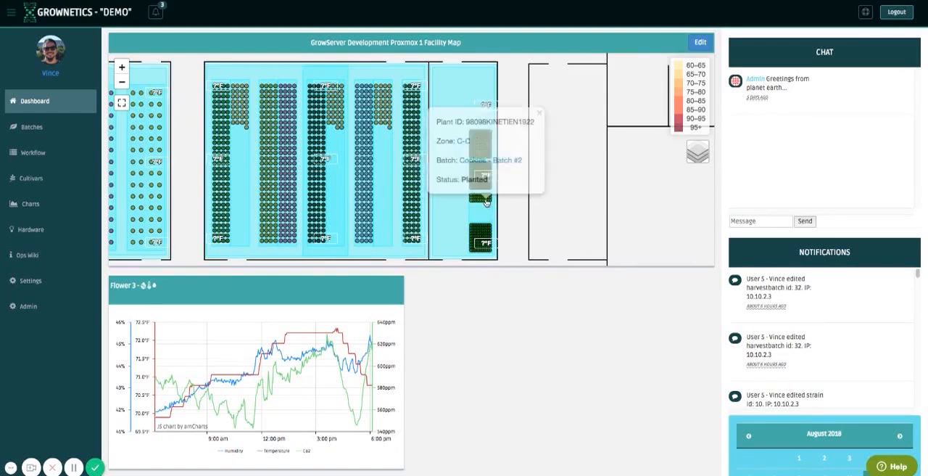
Open Cookies - Batch #2 from the plant's details and reassign its 8/31/18 Inspect task in Clone Microprop to Grower.
{"action": "left_click", "coordinate": [487, 160]}
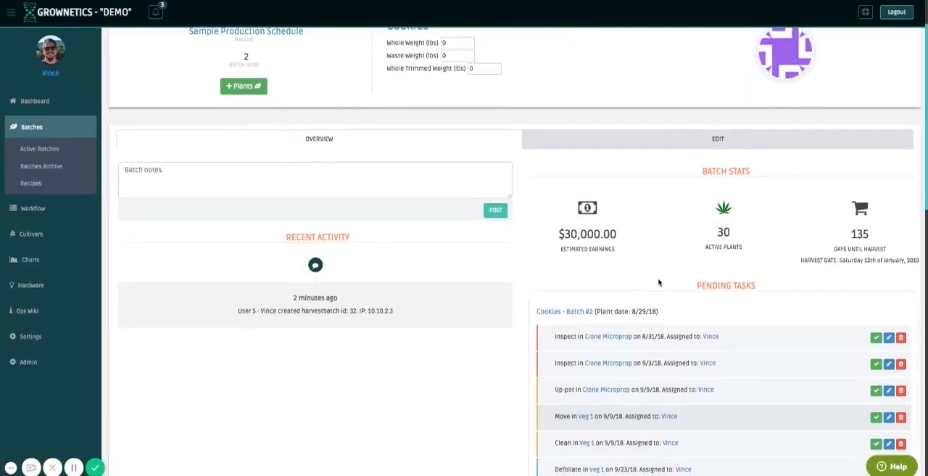
{"action": "scroll", "coordinate": [658, 282], "scroll_direction": "down", "scroll_amount": 1}
{"action": "scroll", "coordinate": [659, 282], "scroll_direction": "down", "scroll_amount": 1}
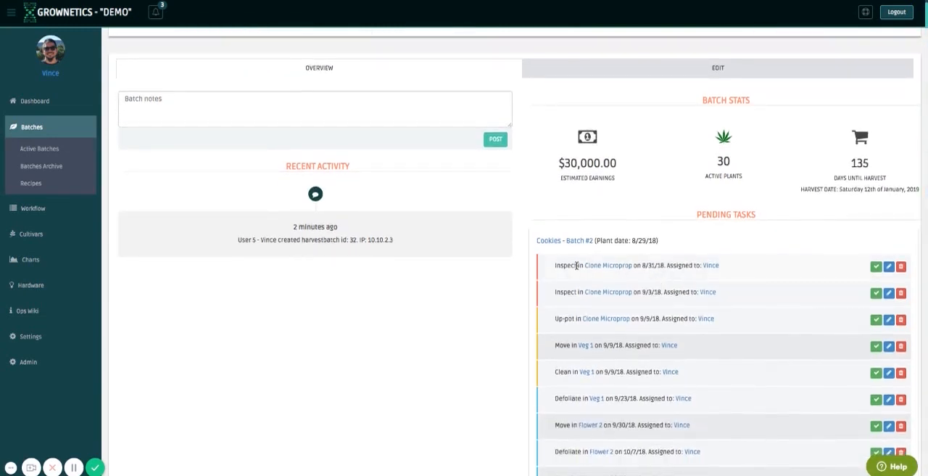
{"action": "scroll", "coordinate": [792, 274], "scroll_direction": "down", "scroll_amount": 2}
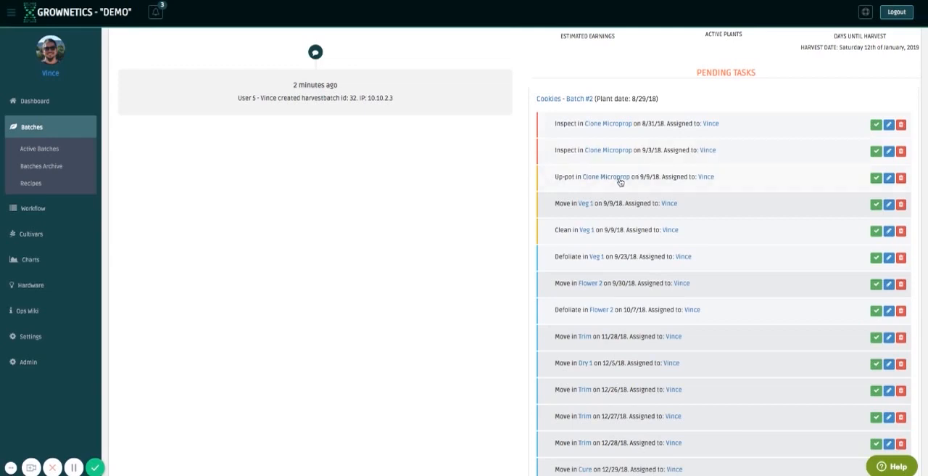
{"action": "left_click", "coordinate": [889, 127]}
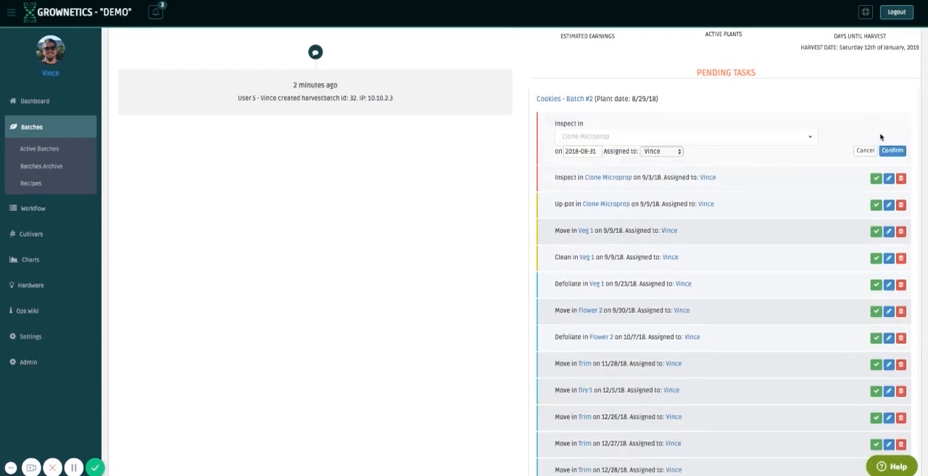
{"action": "left_click", "coordinate": [668, 150]}
{"action": "left_click", "coordinate": [893, 153]}
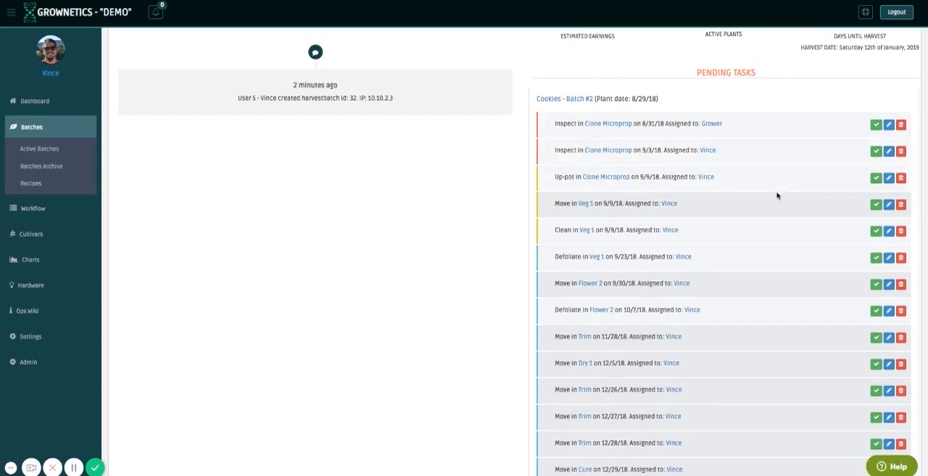
Open the Workflow overview and look through the facility-wide tasks and the batch tasks by room.
{"action": "left_click", "coordinate": [42, 210]}
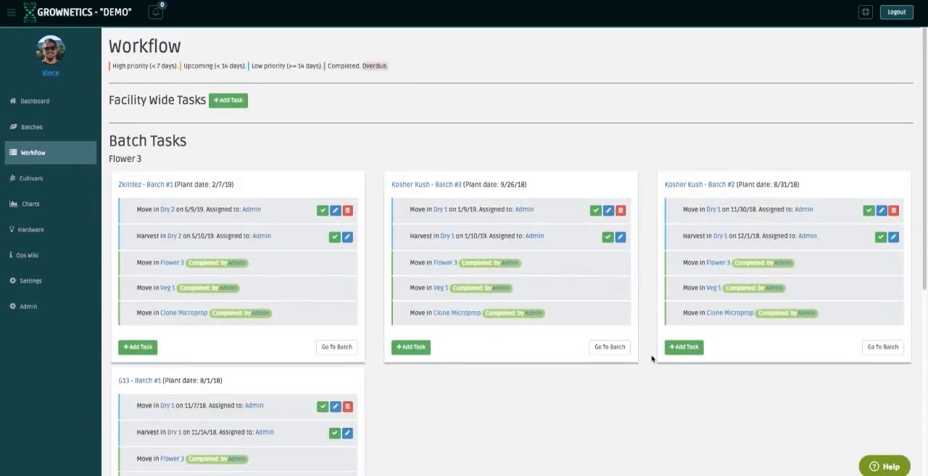
{"action": "scroll", "coordinate": [652, 358], "scroll_direction": "down", "scroll_amount": 1}
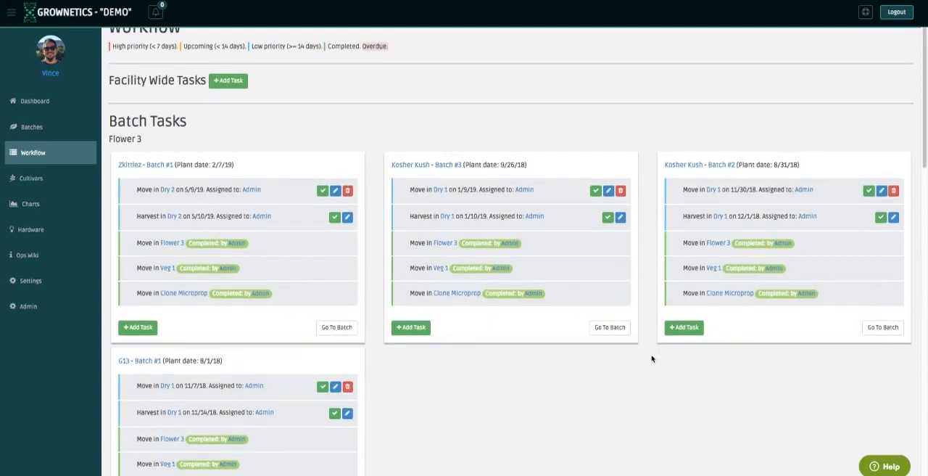
{"action": "scroll", "coordinate": [651, 401], "scroll_direction": "down", "scroll_amount": 1}
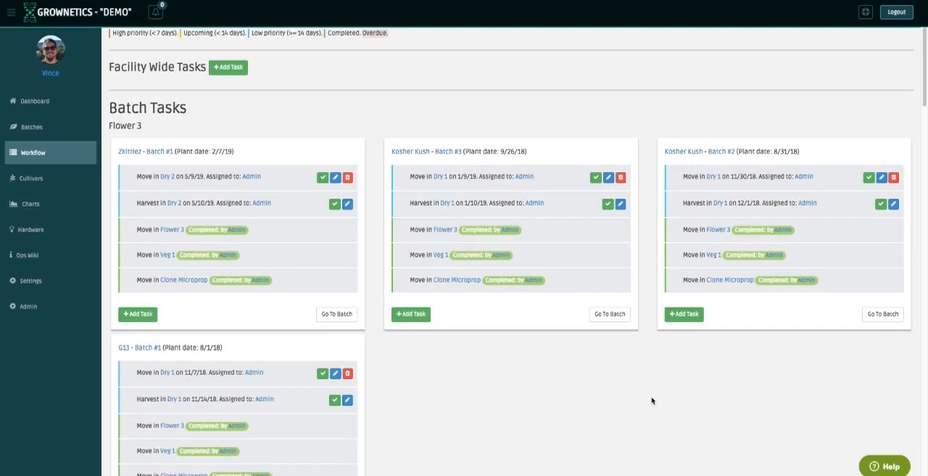
Review the scheduled and completed batch tasks for Flower 3, Flower 4, Veg 1 and Flower 2 in the Workflow overview.
{"action": "scroll", "coordinate": [651, 400], "scroll_direction": "down", "scroll_amount": 1}
{"action": "scroll", "coordinate": [652, 400], "scroll_direction": "down", "scroll_amount": 3}
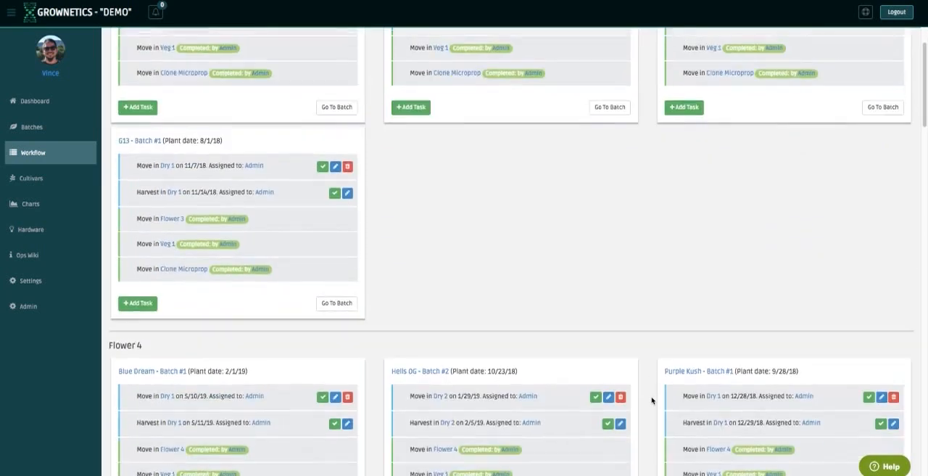
{"action": "scroll", "coordinate": [652, 400], "scroll_direction": "down", "scroll_amount": 3}
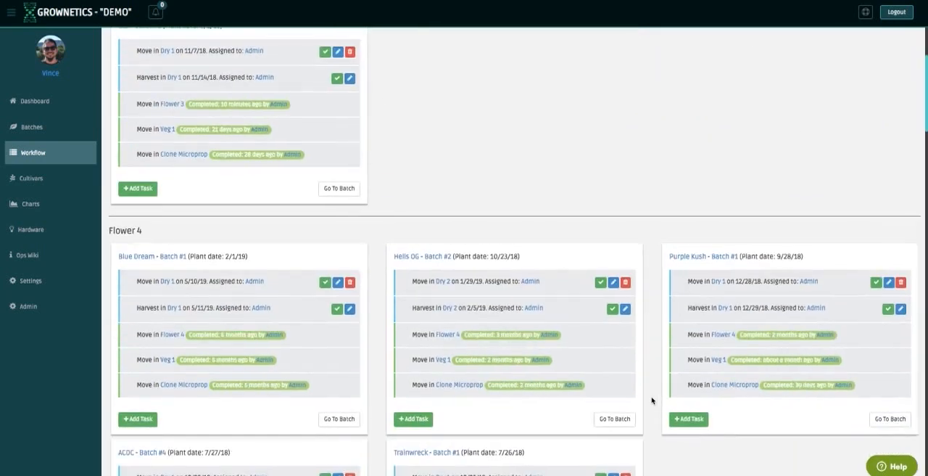
{"action": "scroll", "coordinate": [652, 400], "scroll_direction": "down", "scroll_amount": 5}
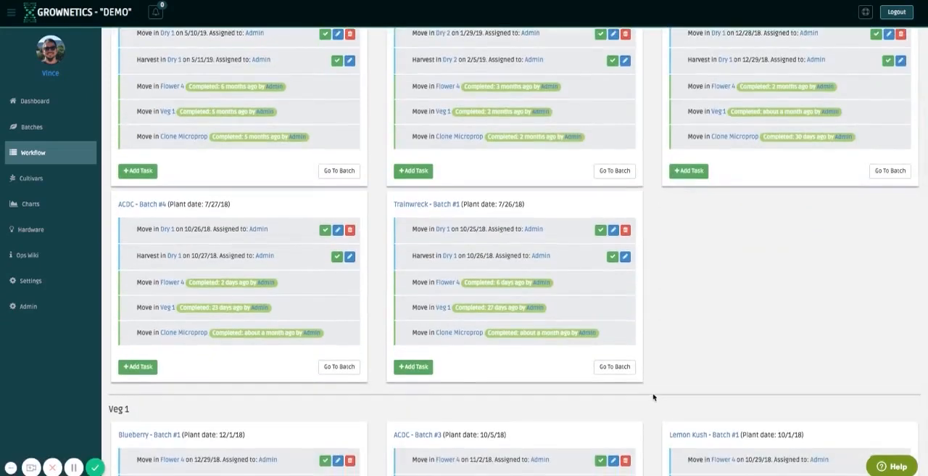
{"action": "scroll", "coordinate": [653, 397], "scroll_direction": "down", "scroll_amount": 10}
{"action": "scroll", "coordinate": [652, 396], "scroll_direction": "down", "scroll_amount": 7}
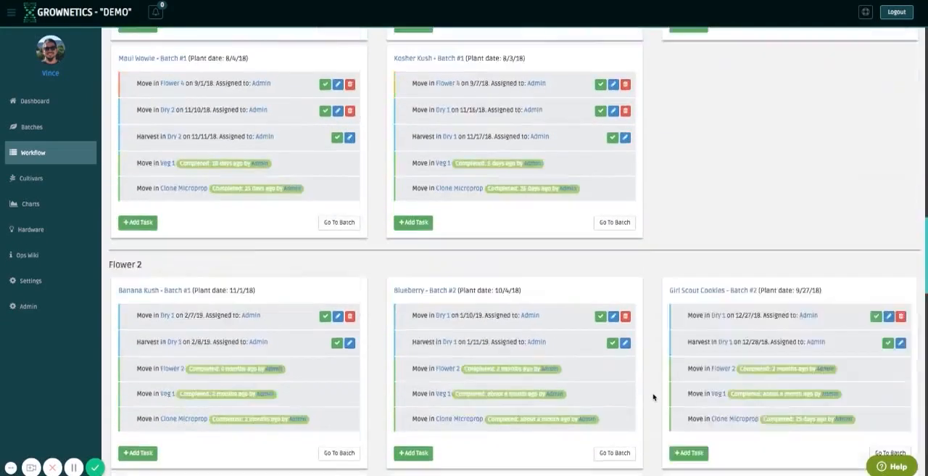
{"action": "scroll", "coordinate": [652, 396], "scroll_direction": "down", "scroll_amount": 13}
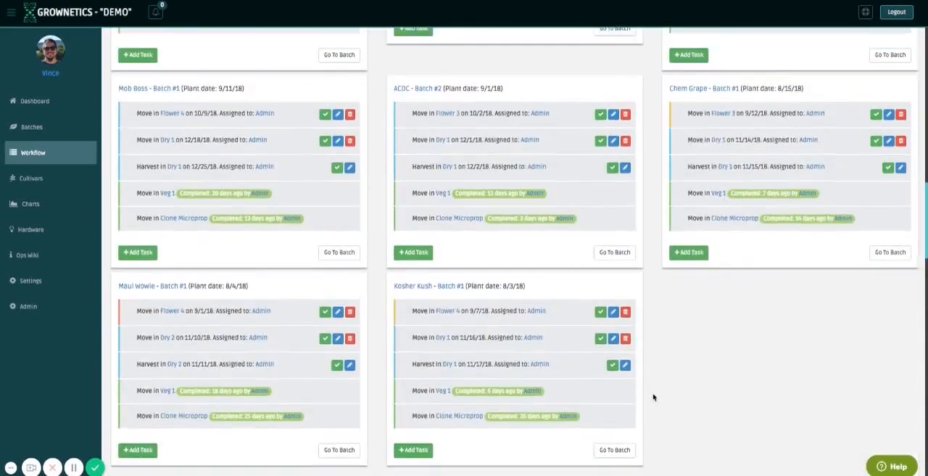
{"action": "scroll", "coordinate": [654, 397], "scroll_direction": "up", "scroll_amount": 10}
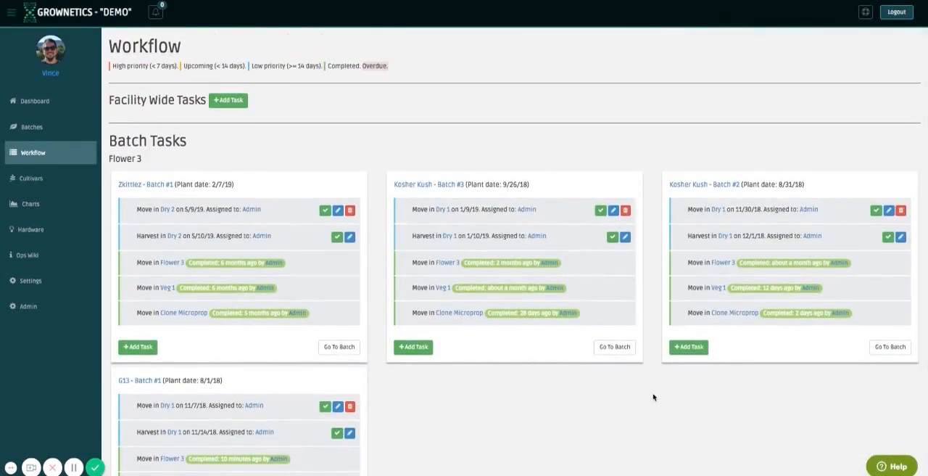
Mark the overdue 8/11/18 Move in Veg 1 task of Girl Scout Cookies - Batch #1 in Clone Microprop as completed.
{"action": "scroll", "coordinate": [653, 396], "scroll_direction": "down", "scroll_amount": 15}
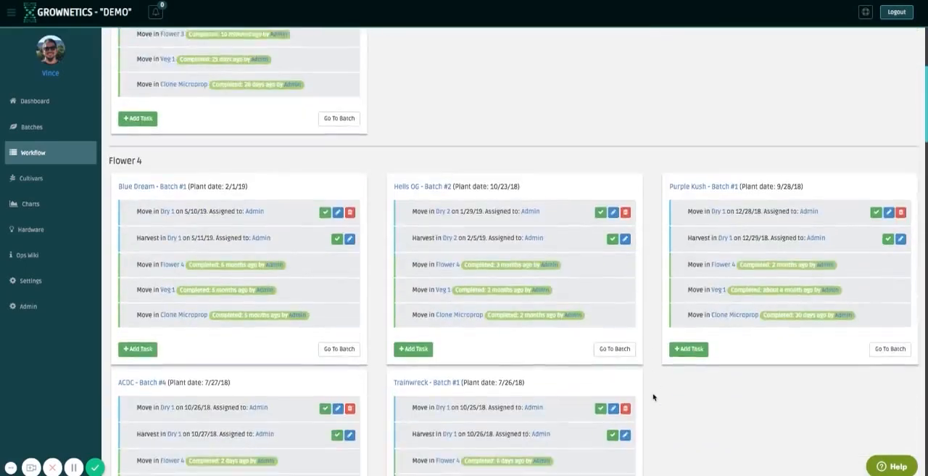
{"action": "scroll", "coordinate": [653, 396], "scroll_direction": "down", "scroll_amount": 1}
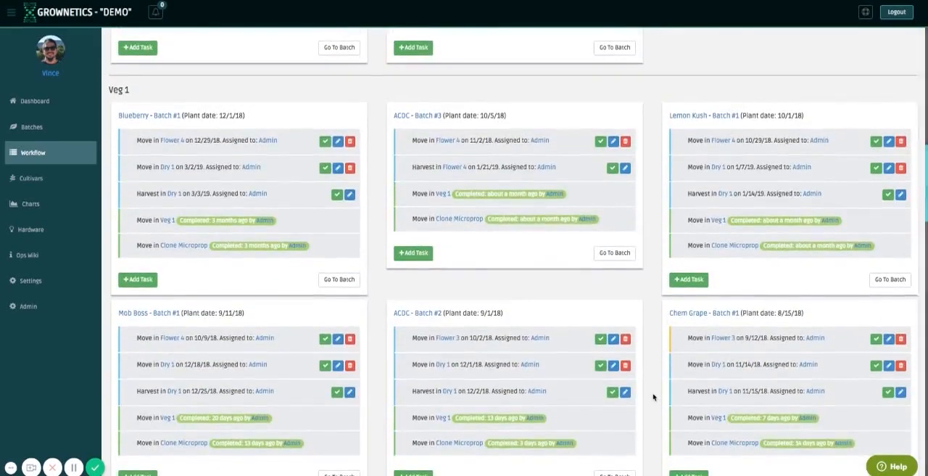
{"action": "scroll", "coordinate": [652, 397], "scroll_direction": "down", "scroll_amount": 1}
{"action": "scroll", "coordinate": [652, 397], "scroll_direction": "down", "scroll_amount": 5}
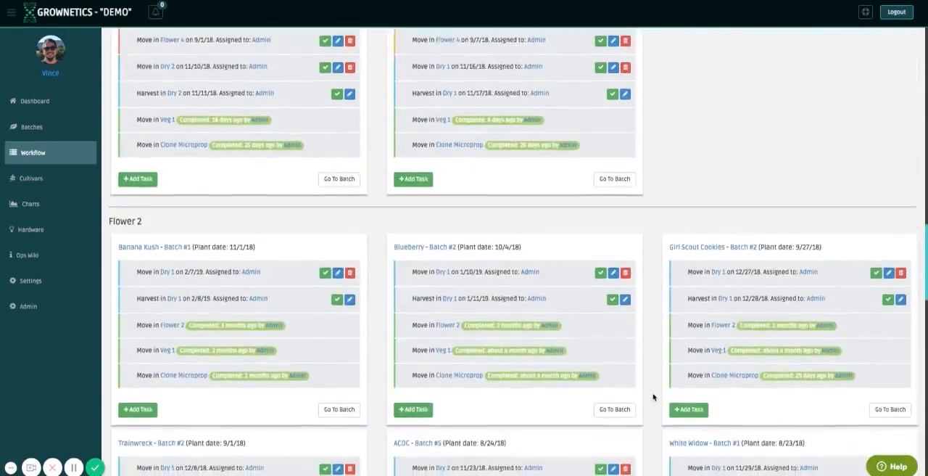
{"action": "scroll", "coordinate": [652, 397], "scroll_direction": "down", "scroll_amount": 9}
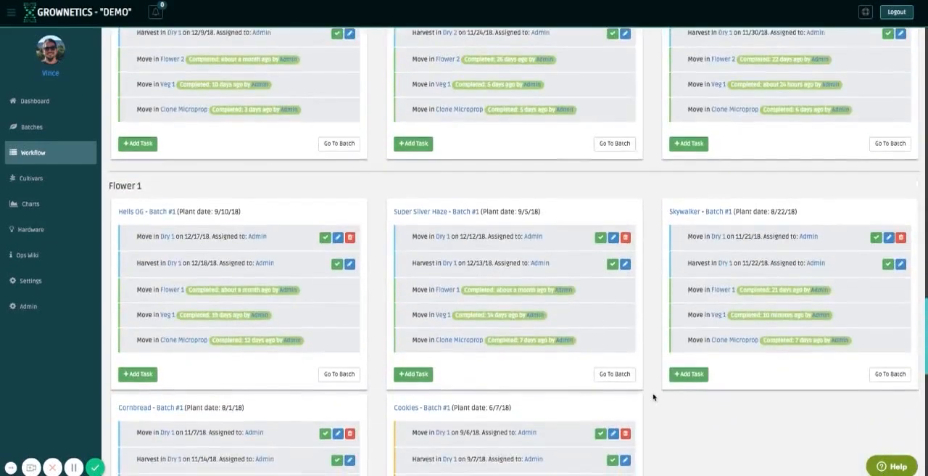
{"action": "scroll", "coordinate": [652, 396], "scroll_direction": "down", "scroll_amount": 1}
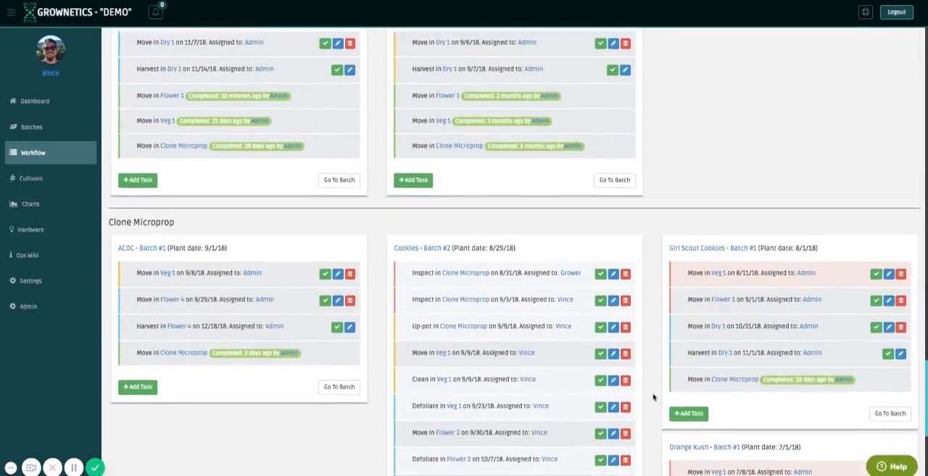
{"action": "scroll", "coordinate": [653, 396], "scroll_direction": "down", "scroll_amount": 2}
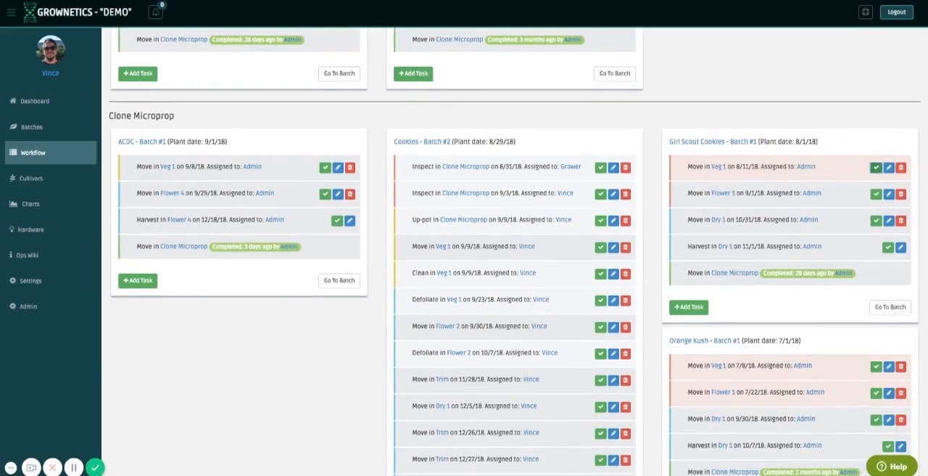
{"action": "left_click", "coordinate": [875, 166]}
Check the Veg 1 section of the batch tasks for Girl Scout Cookies - Batch #1.
{"action": "scroll", "coordinate": [763, 313], "scroll_direction": "down", "scroll_amount": 1}
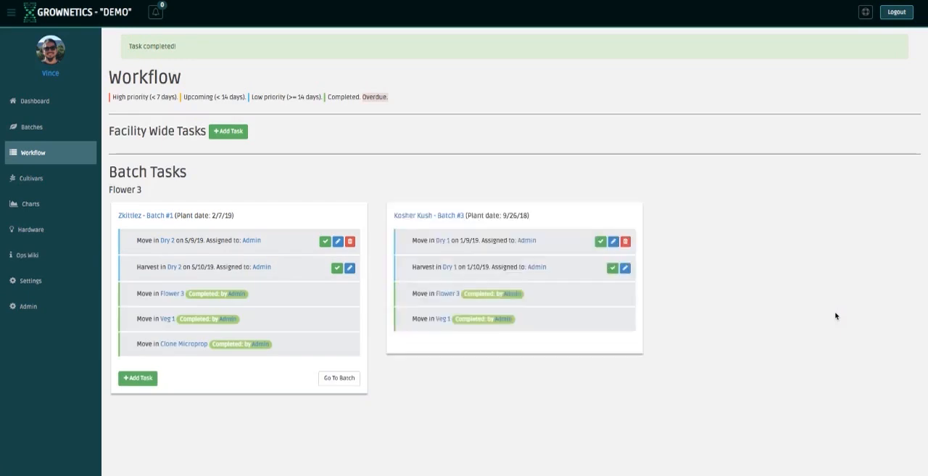
{"action": "scroll", "coordinate": [843, 376], "scroll_direction": "down", "scroll_amount": 8}
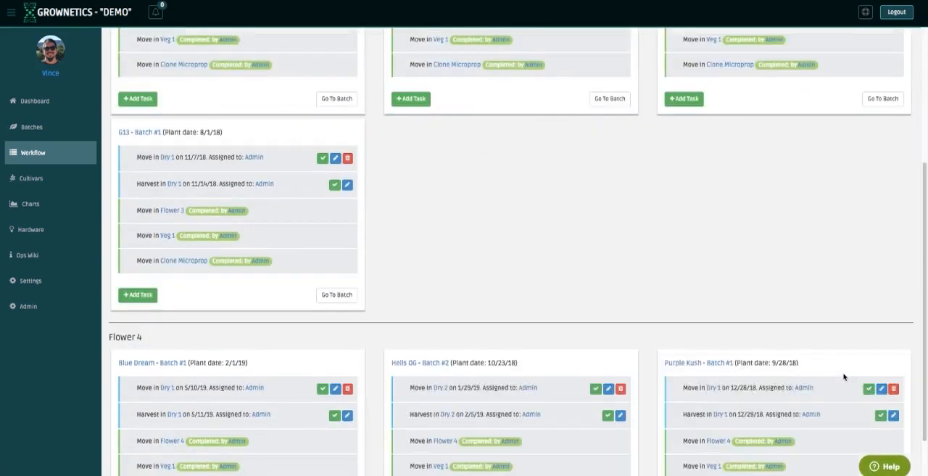
{"action": "scroll", "coordinate": [843, 376], "scroll_direction": "down", "scroll_amount": 1}
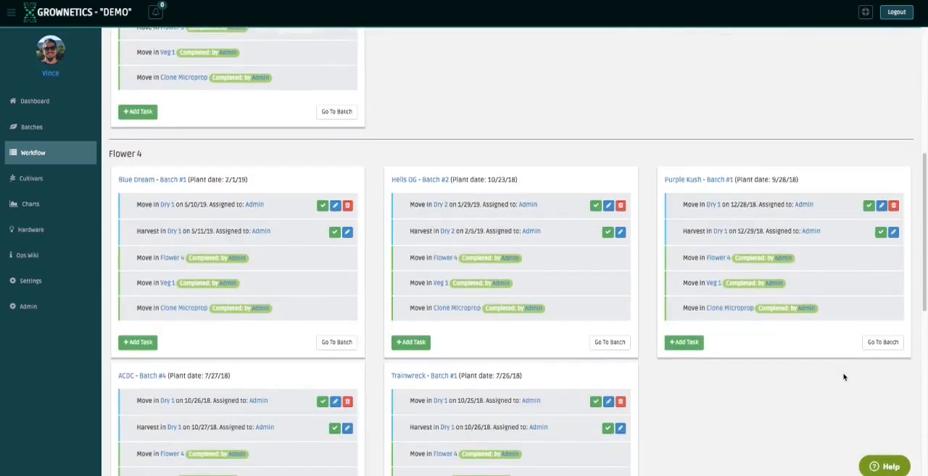
{"action": "scroll", "coordinate": [843, 376], "scroll_direction": "down", "scroll_amount": 6}
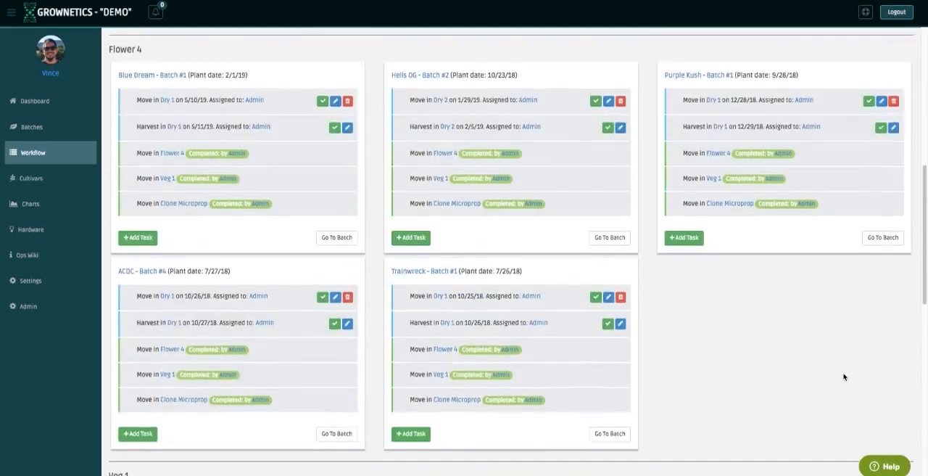
{"action": "scroll", "coordinate": [843, 376], "scroll_direction": "down", "scroll_amount": 1}
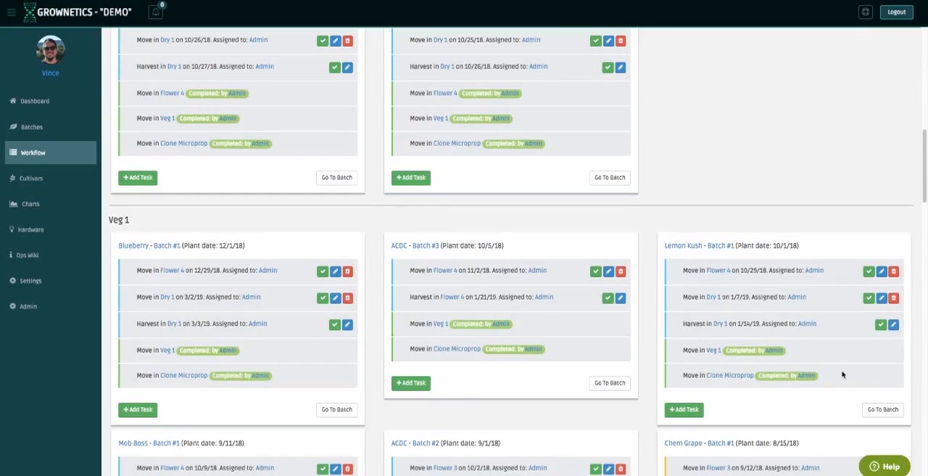
{"action": "scroll", "coordinate": [652, 335], "scroll_direction": "down", "scroll_amount": 2}
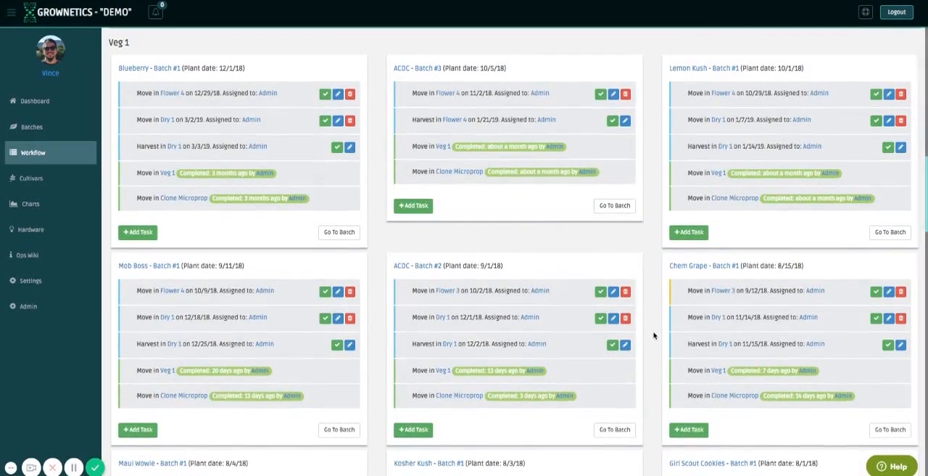